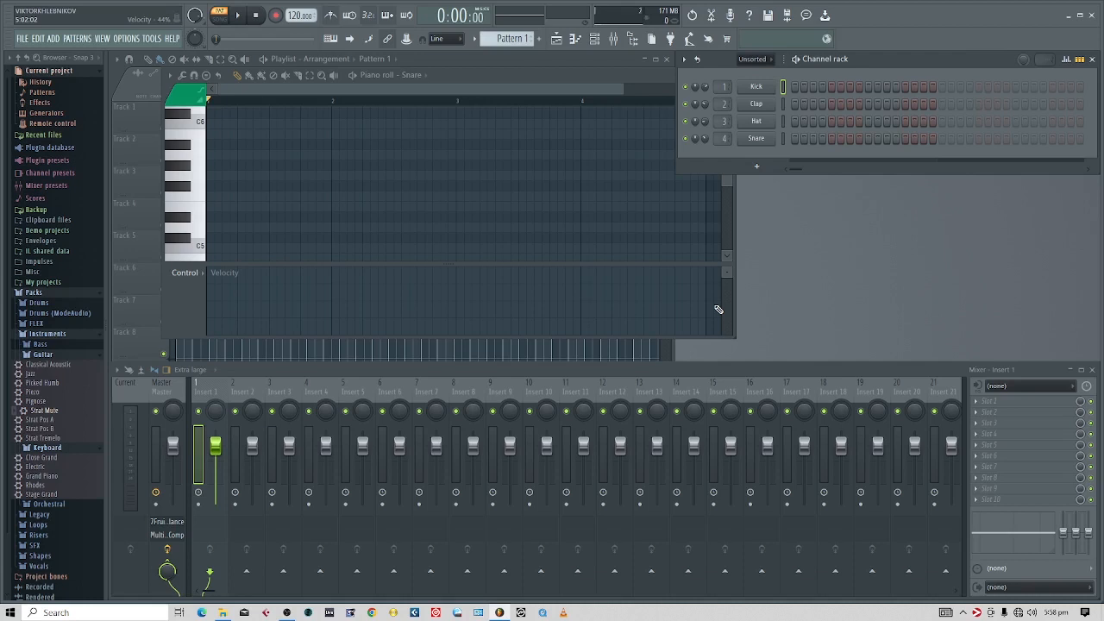
Close the piano roll, playlist, mixer, channel rack and browser to leave an empty workspace.
{"action": "left_click_drag", "start_coordinate": [678, 87], "coordinate": [734, 81]}
{"action": "left_click", "coordinate": [728, 75]}
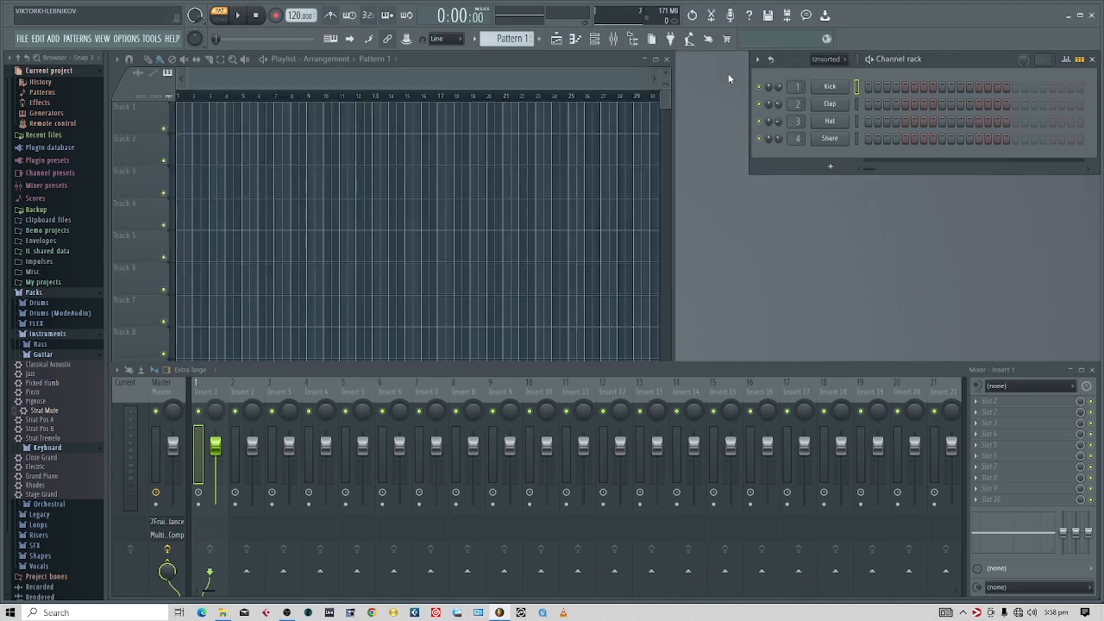
{"action": "left_click", "coordinate": [667, 60]}
{"action": "left_click", "coordinate": [1094, 370]}
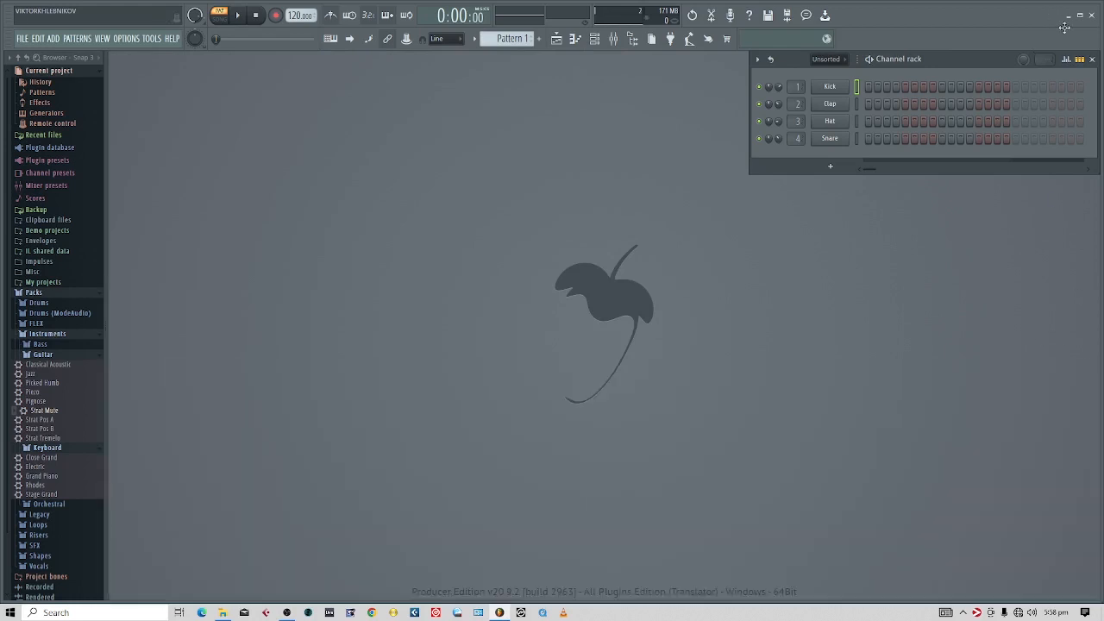
{"action": "left_click", "coordinate": [1092, 59]}
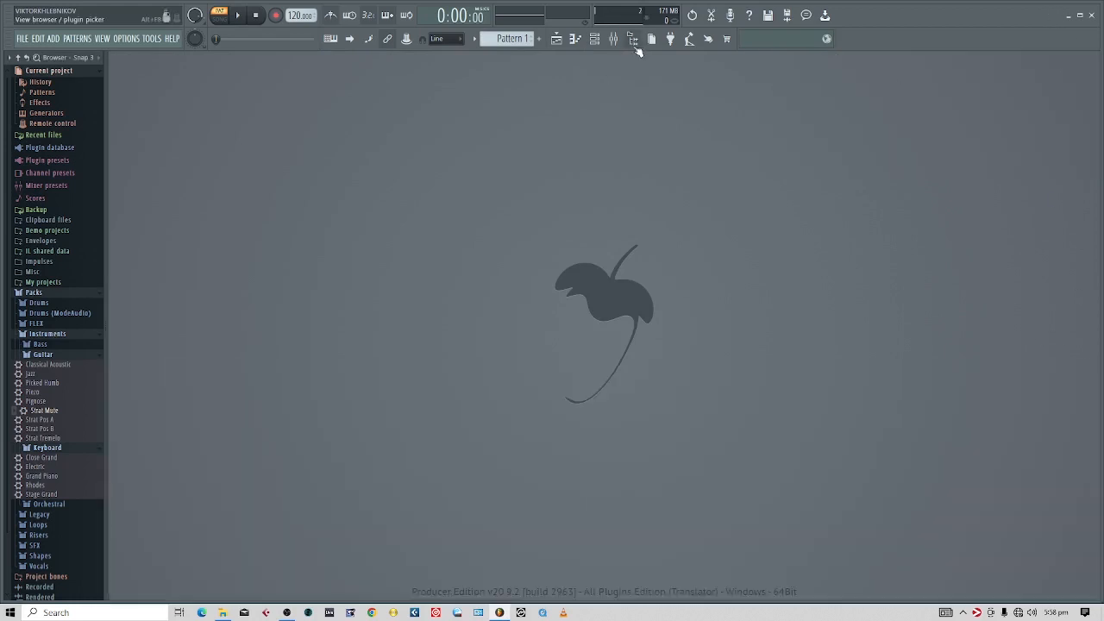
{"action": "left_click", "coordinate": [634, 47]}
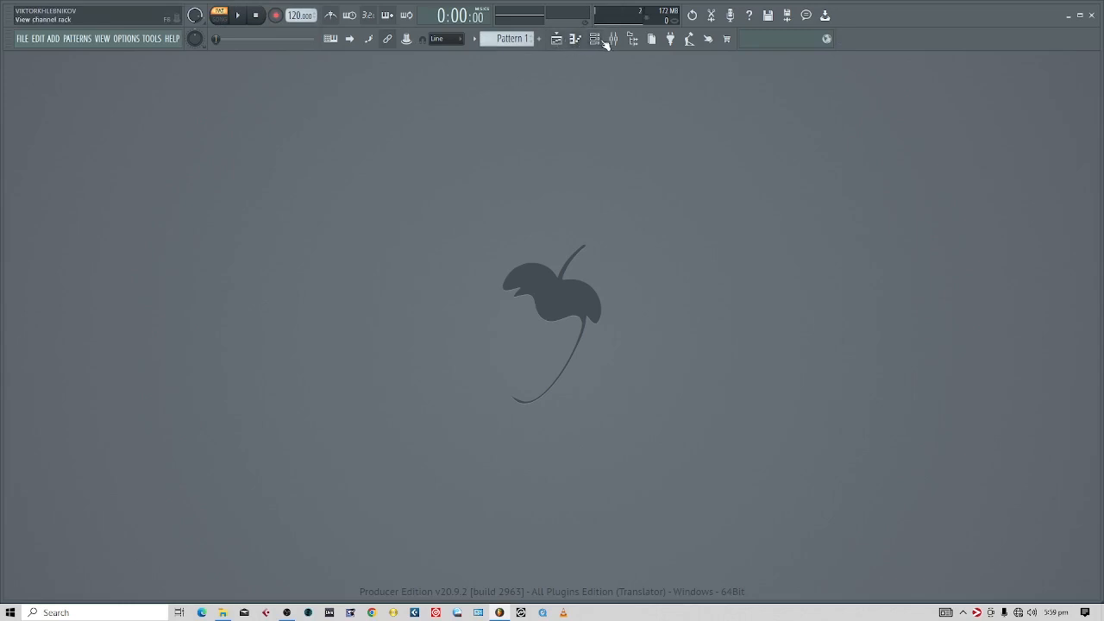
Show and hide the playlist, and do the same with the piano roll.
{"action": "left_click", "coordinate": [557, 40]}
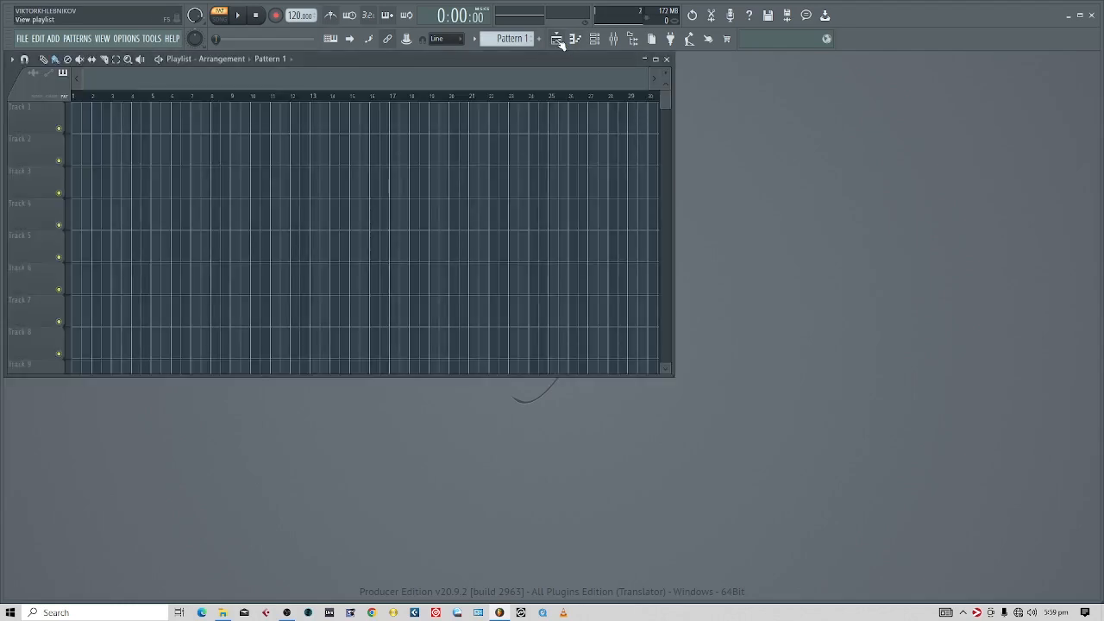
{"action": "left_click", "coordinate": [559, 41]}
{"action": "left_click", "coordinate": [575, 39]}
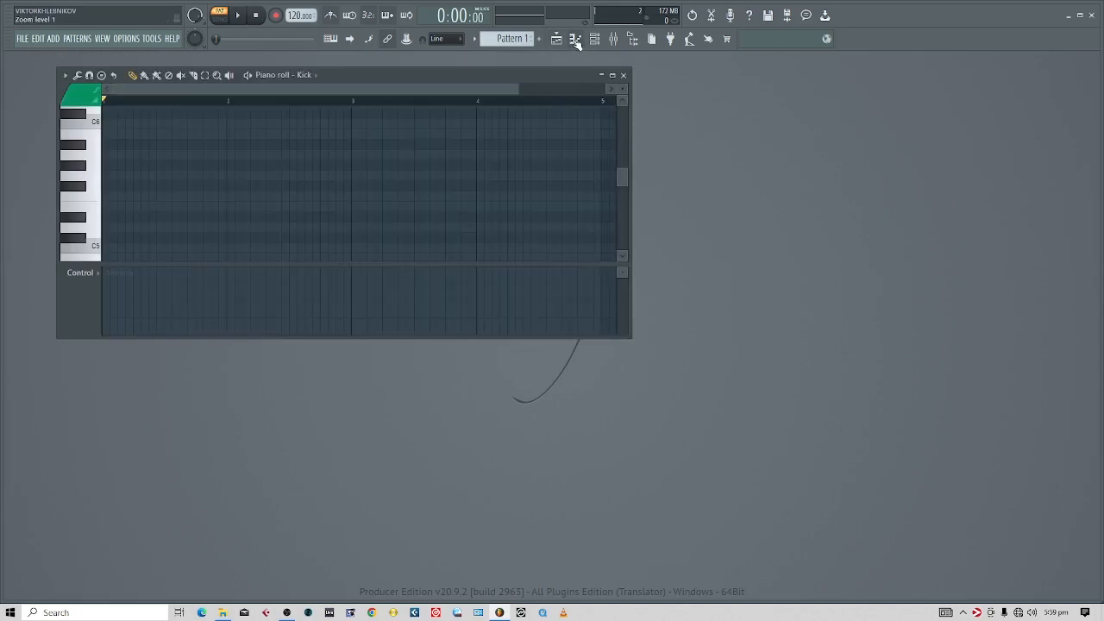
{"action": "left_click", "coordinate": [576, 40]}
Show the channel rack, briefly show and hide the mixer, and toggle the browser.
{"action": "left_click", "coordinate": [595, 40]}
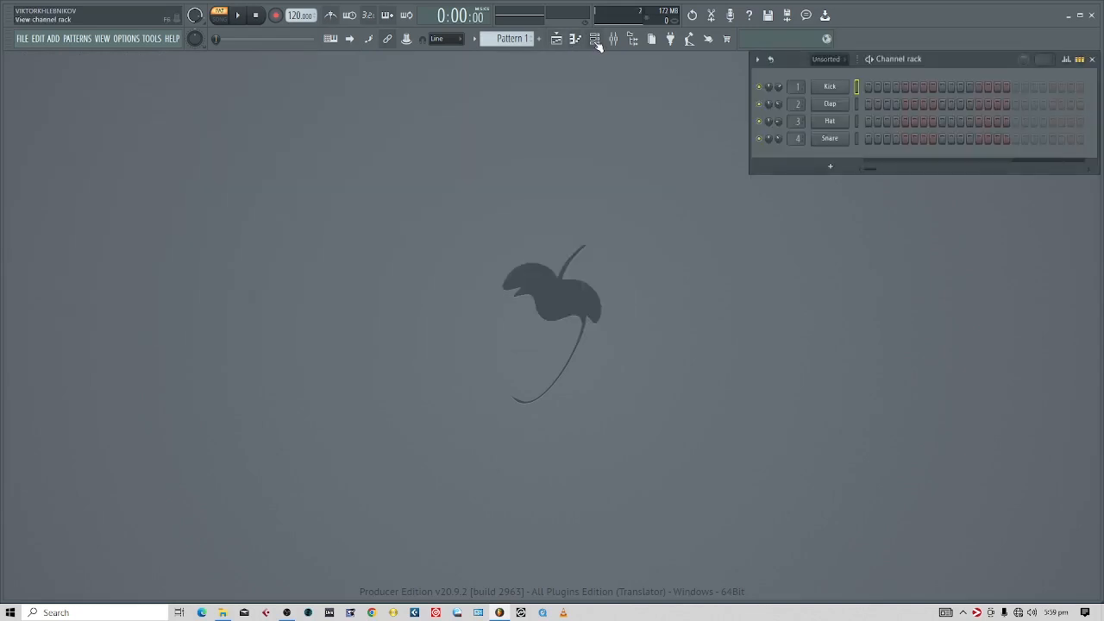
{"action": "left_click", "coordinate": [596, 44]}
{"action": "left_click", "coordinate": [596, 44]}
{"action": "left_click", "coordinate": [618, 45]}
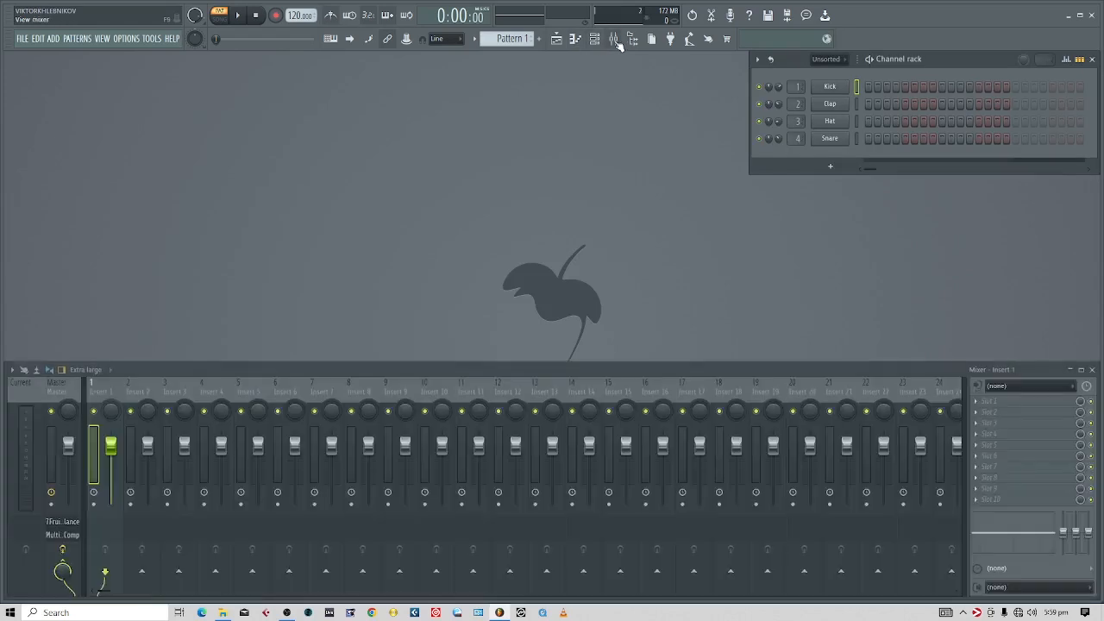
{"action": "left_click", "coordinate": [617, 45]}
{"action": "left_click", "coordinate": [632, 43]}
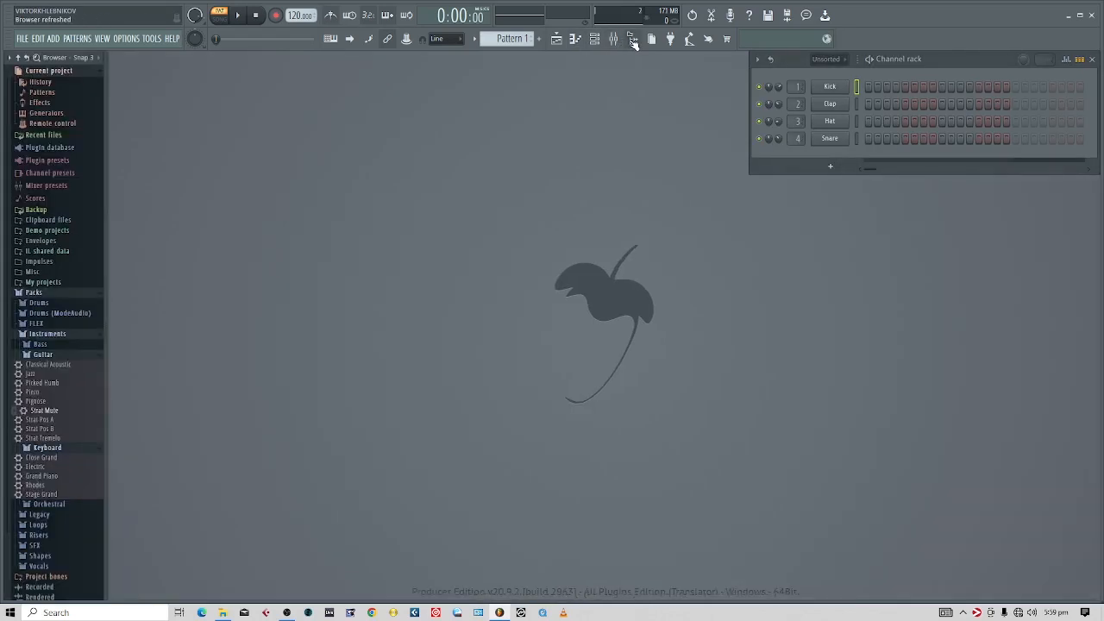
{"action": "left_click", "coordinate": [632, 42]}
{"action": "left_click", "coordinate": [632, 43]}
Hide the browser and place the channel rack near the upper middle of the workspace.
{"action": "left_click", "coordinate": [595, 41]}
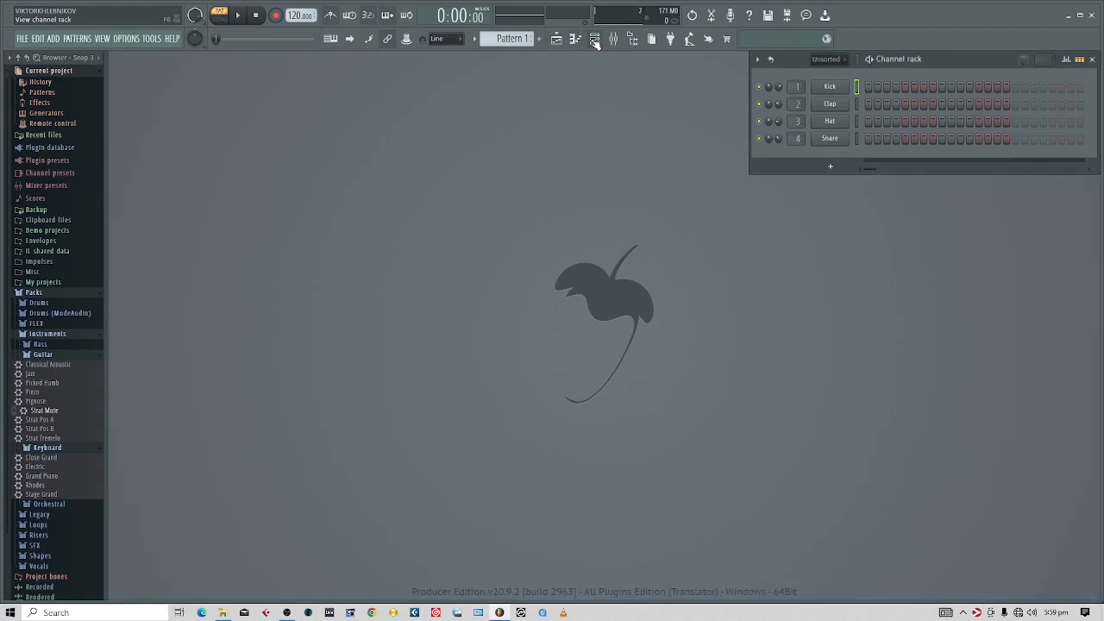
{"action": "left_click", "coordinate": [632, 40]}
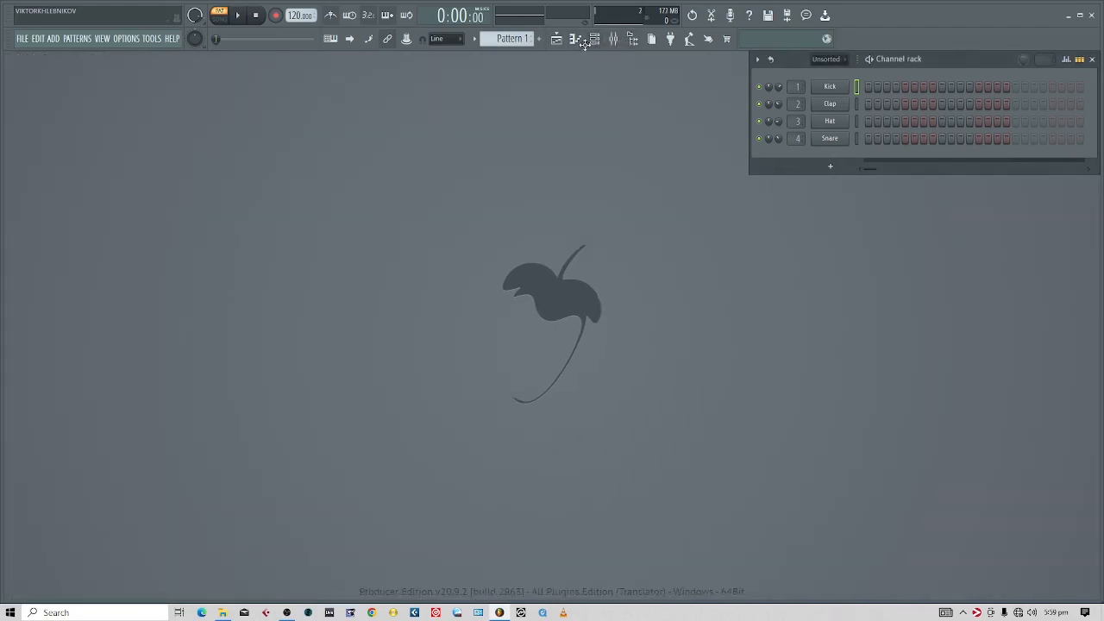
{"action": "left_click", "coordinate": [595, 39]}
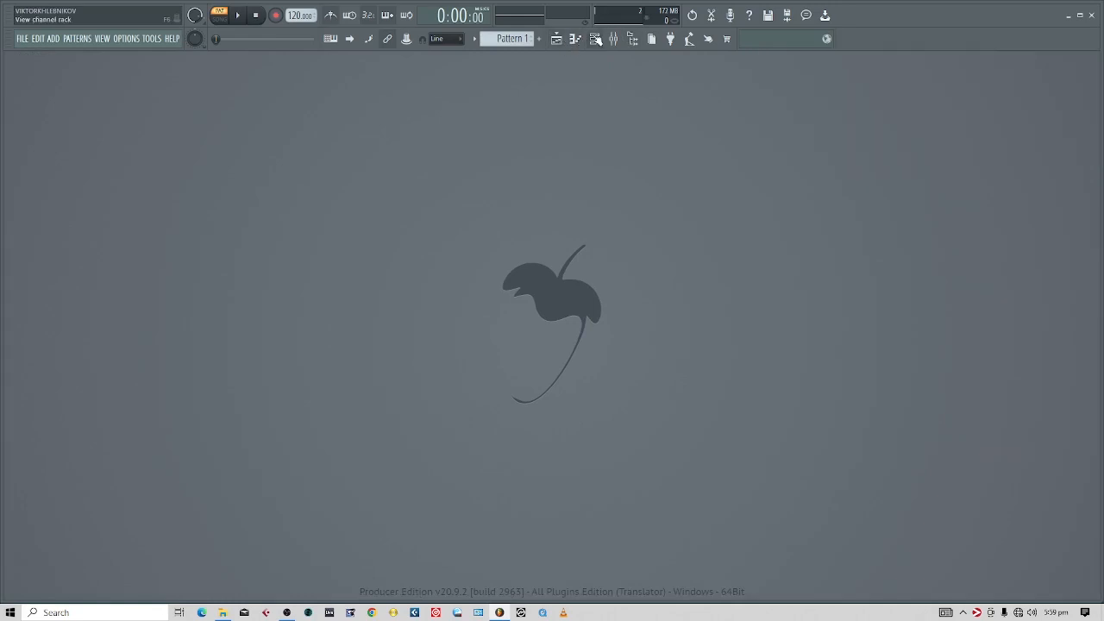
{"action": "left_click", "coordinate": [595, 38]}
{"action": "left_click_drag", "start_coordinate": [928, 76], "coordinate": [486, 107]}
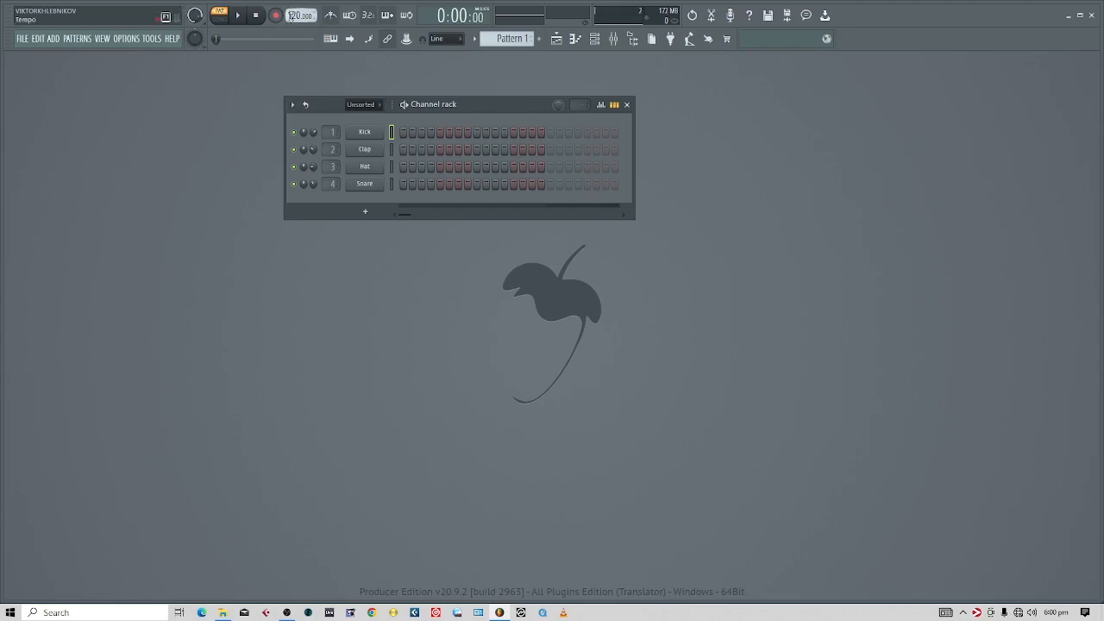
Try a tempo of 236 BPM and return it to 120 BPM.
{"action": "scroll", "coordinate": [292, 16], "scroll_direction": "up", "scroll_amount": 5}
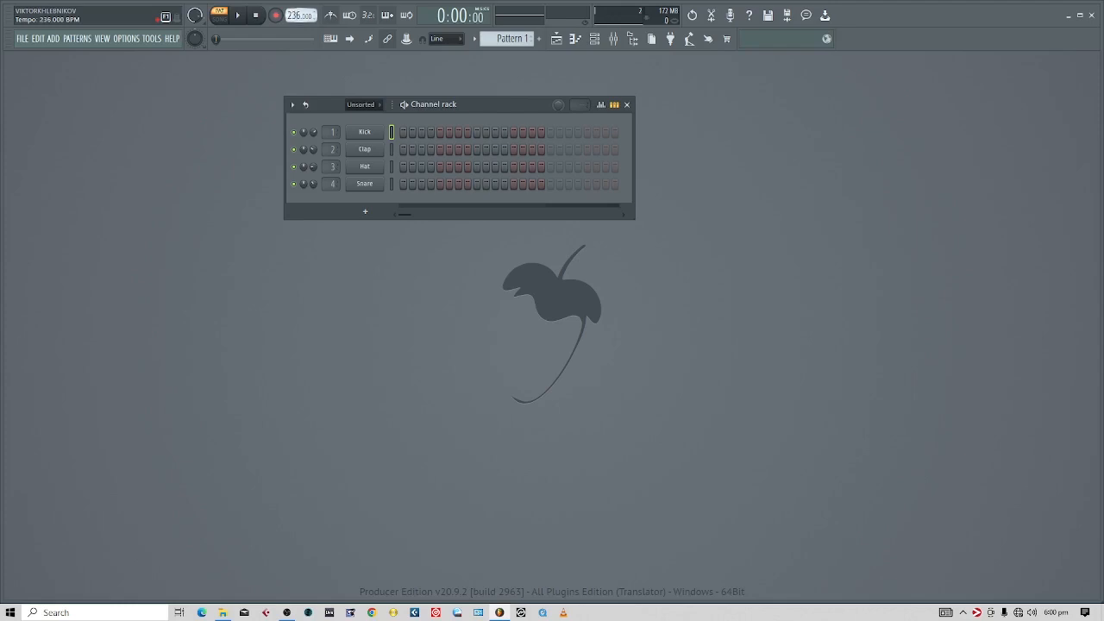
{"action": "left_click_drag", "start_coordinate": [294, 15], "coordinate": [294, 106]}
{"action": "left_click_drag", "start_coordinate": [291, 16], "coordinate": [291, 24]}
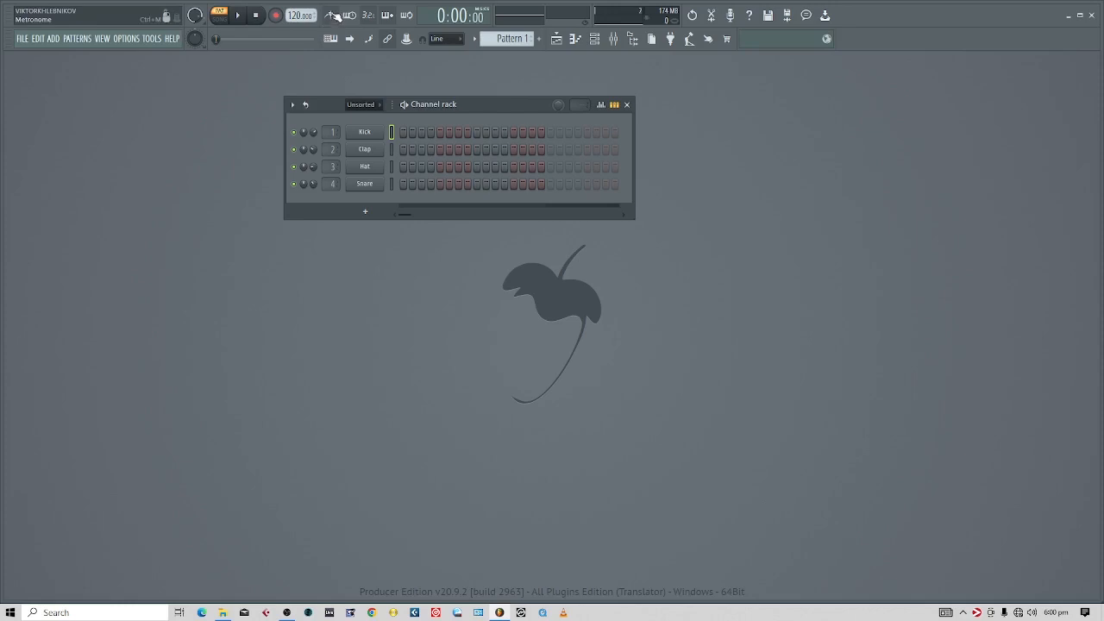
Play the empty pattern and set the project tempo to 94 BPM.
{"action": "left_click", "coordinate": [243, 21]}
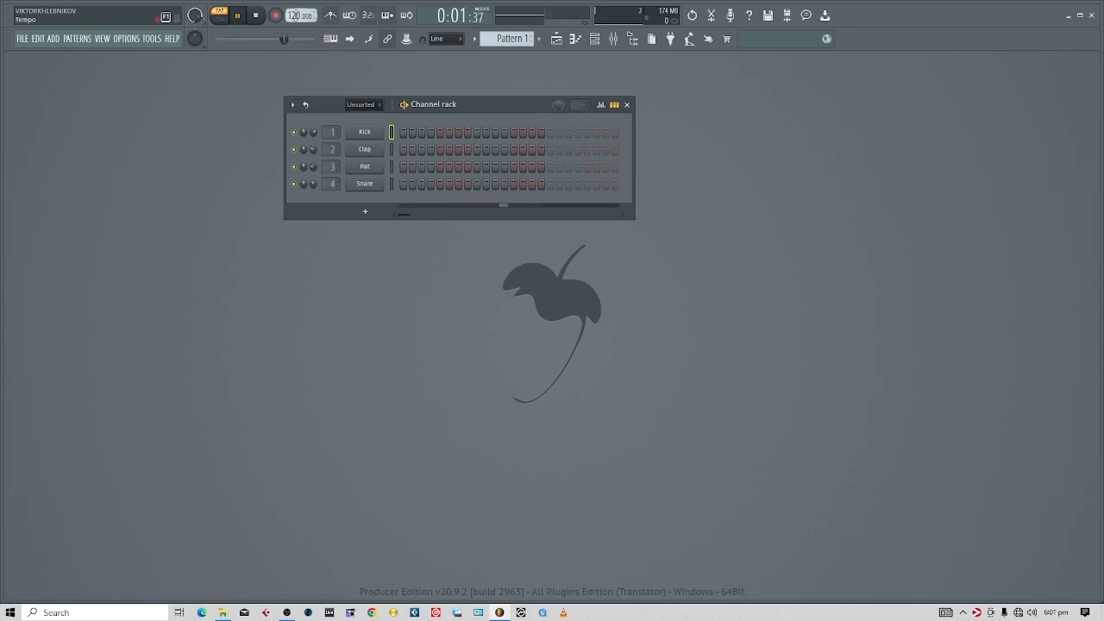
{"action": "left_click_drag", "start_coordinate": [294, 15], "coordinate": [294, 38]}
{"action": "left_click_drag", "start_coordinate": [505, 104], "coordinate": [469, 128]}
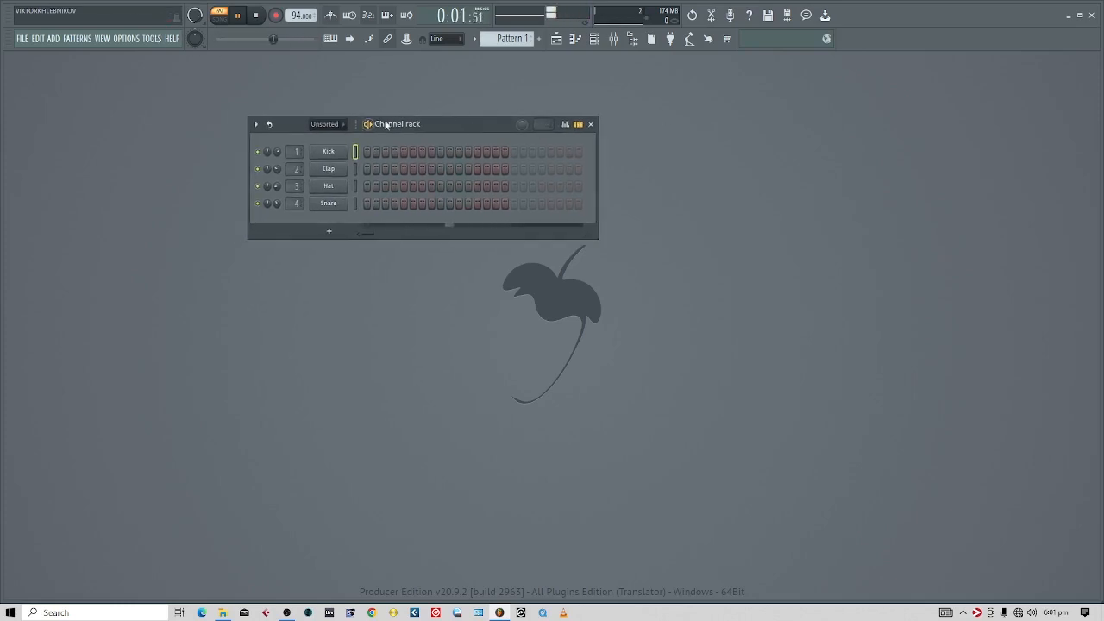
Hide and reshow the channel rack, move it higher in the workspace, and stop playback.
{"action": "left_click", "coordinate": [596, 39]}
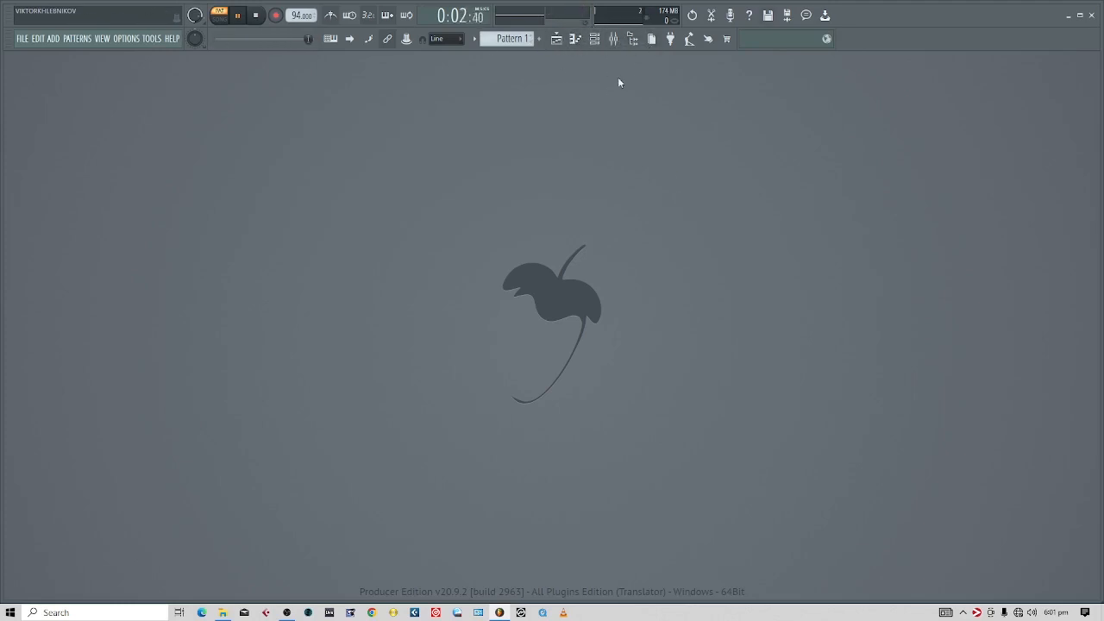
{"action": "left_click", "coordinate": [596, 39]}
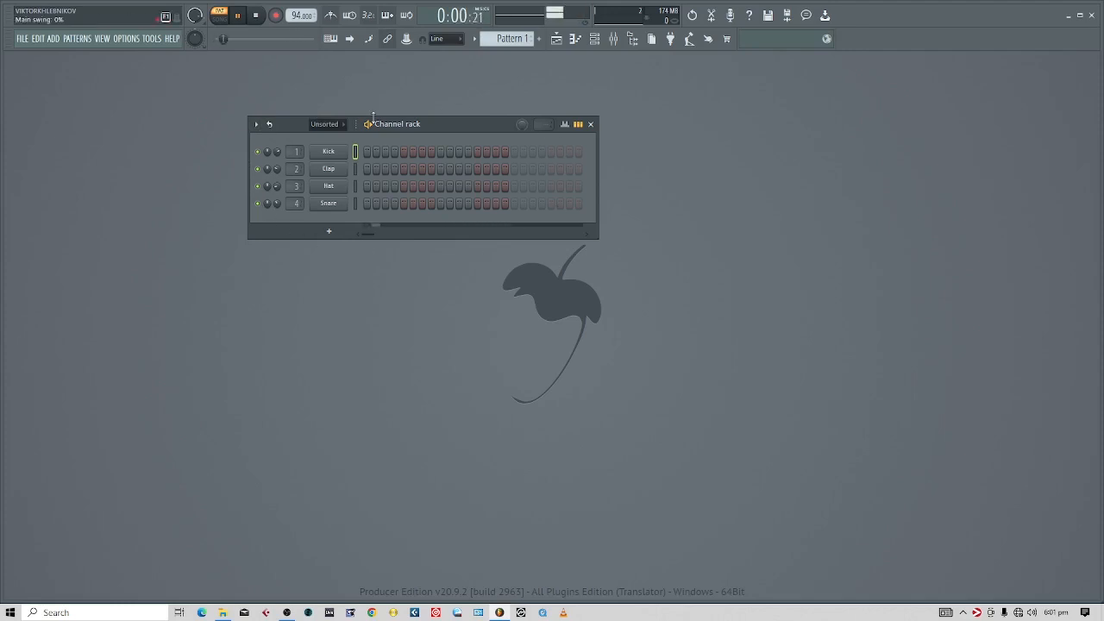
{"action": "left_click_drag", "start_coordinate": [470, 125], "coordinate": [449, 95]}
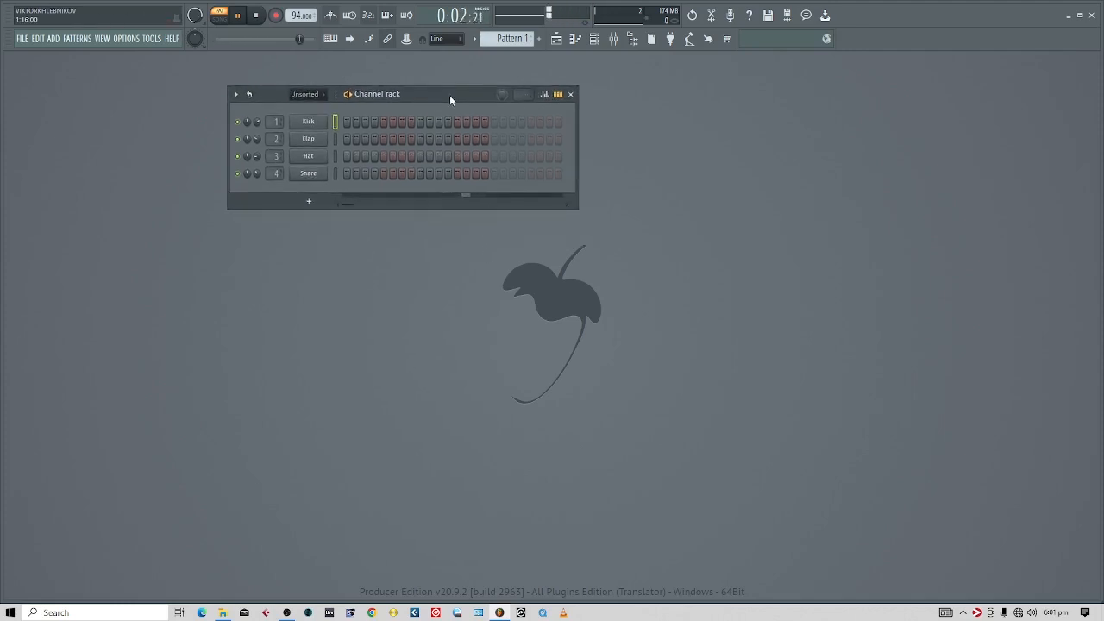
{"action": "left_click", "coordinate": [256, 15]}
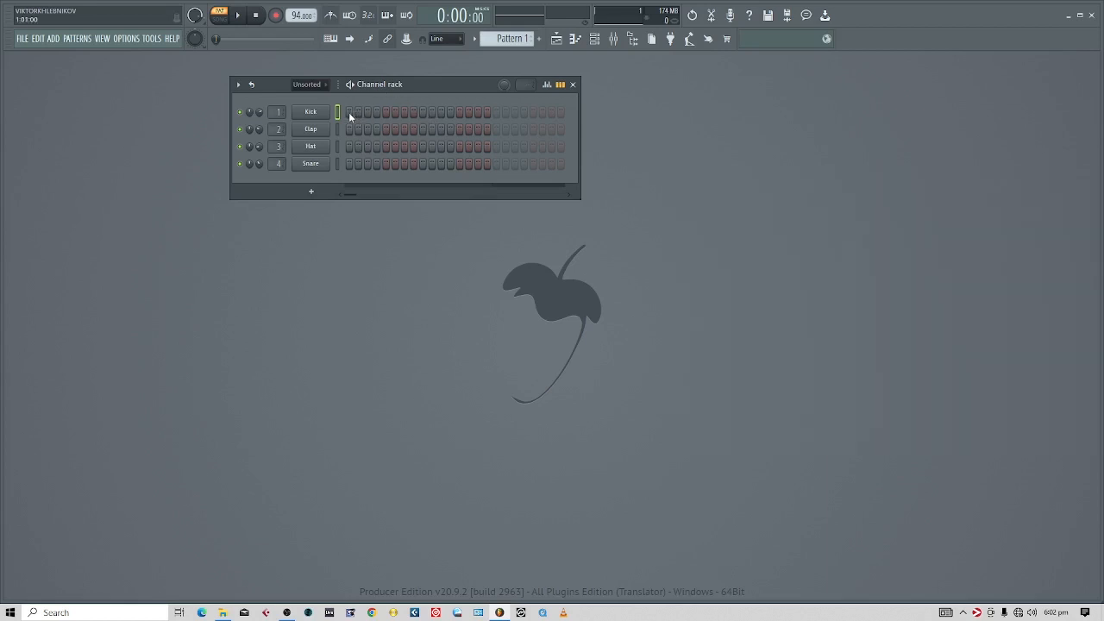
Place a single kick on step 1 and play the pattern.
{"action": "mouse_move", "coordinate": [348, 112]}
{"action": "left_mouse_down"}
{"action": "mouse_move", "coordinate": [568, 110]}
{"action": "mouse_move", "coordinate": [486, 113]}
{"action": "left_mouse_up"}
{"action": "left_click", "coordinate": [459, 112]}
{"action": "left_click", "coordinate": [423, 114]}
{"action": "left_click", "coordinate": [242, 17]}
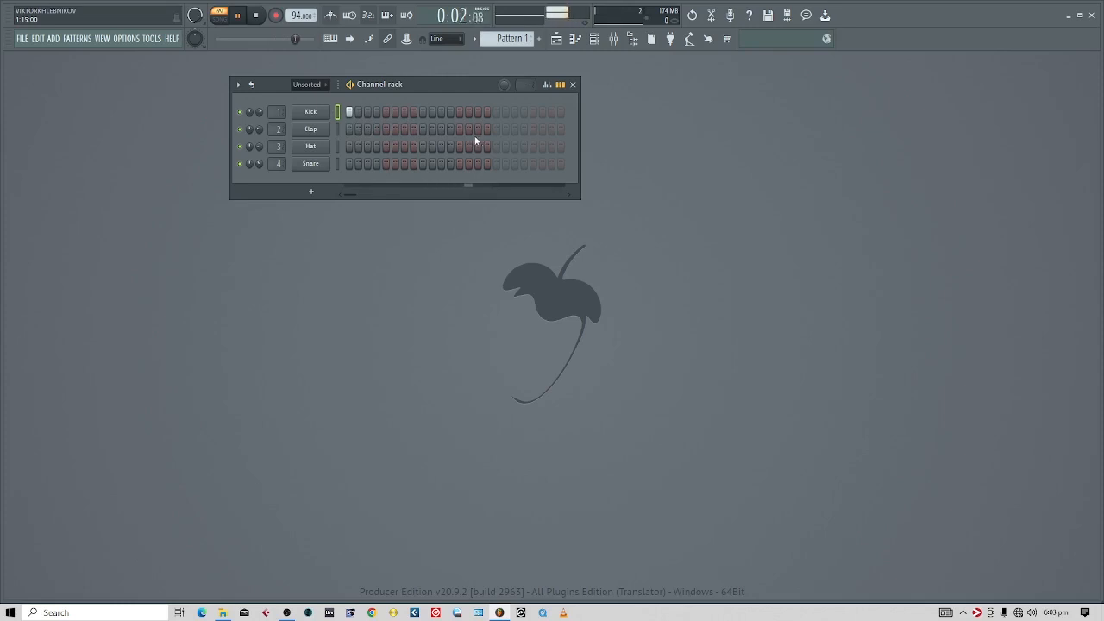
Add kicks on steps 5, 9, 13, 17, 21, 25 and 29 while the pattern plays.
{"action": "left_click", "coordinate": [385, 112]}
{"action": "left_click", "coordinate": [422, 112]}
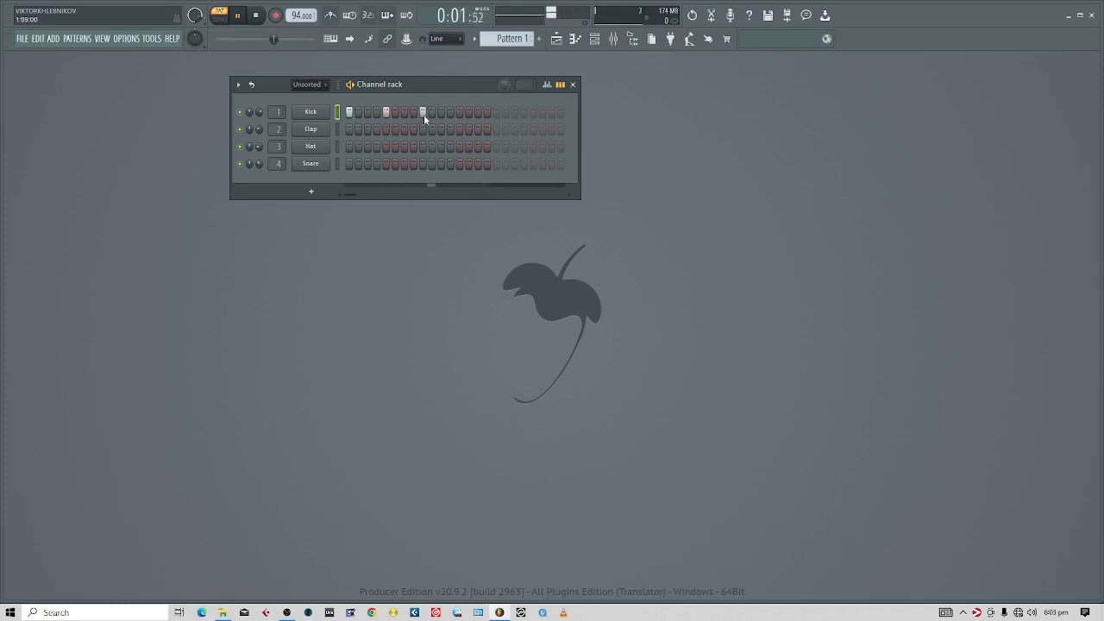
{"action": "left_click", "coordinate": [459, 112]}
{"action": "left_click", "coordinate": [496, 112]}
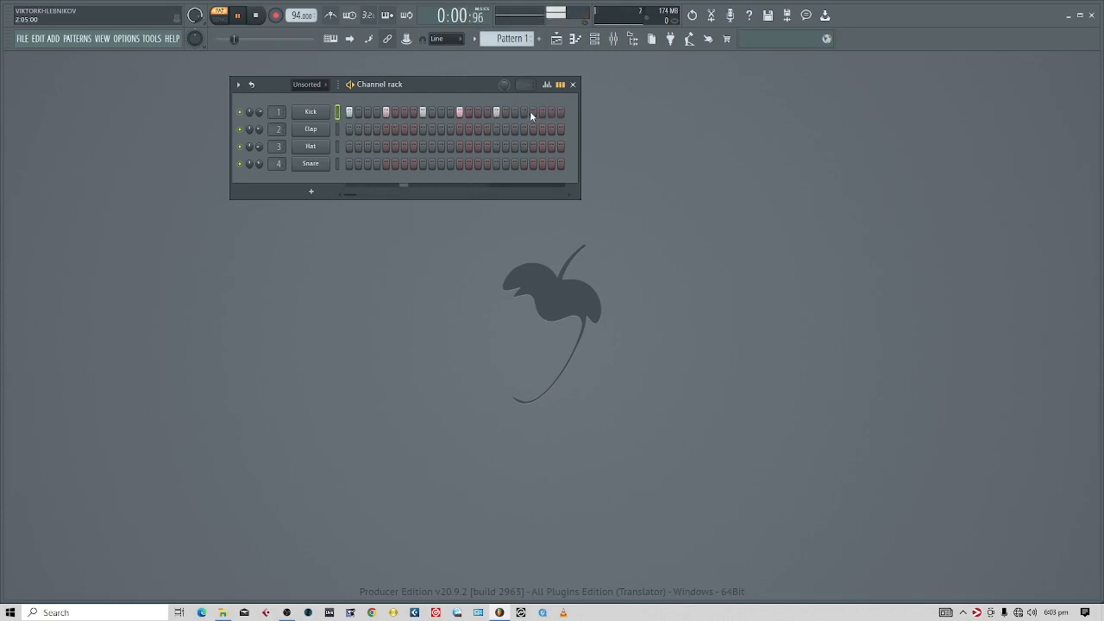
{"action": "left_click", "coordinate": [533, 112]}
{"action": "left_click", "coordinate": [570, 112]}
{"action": "left_click", "coordinate": [608, 112]}
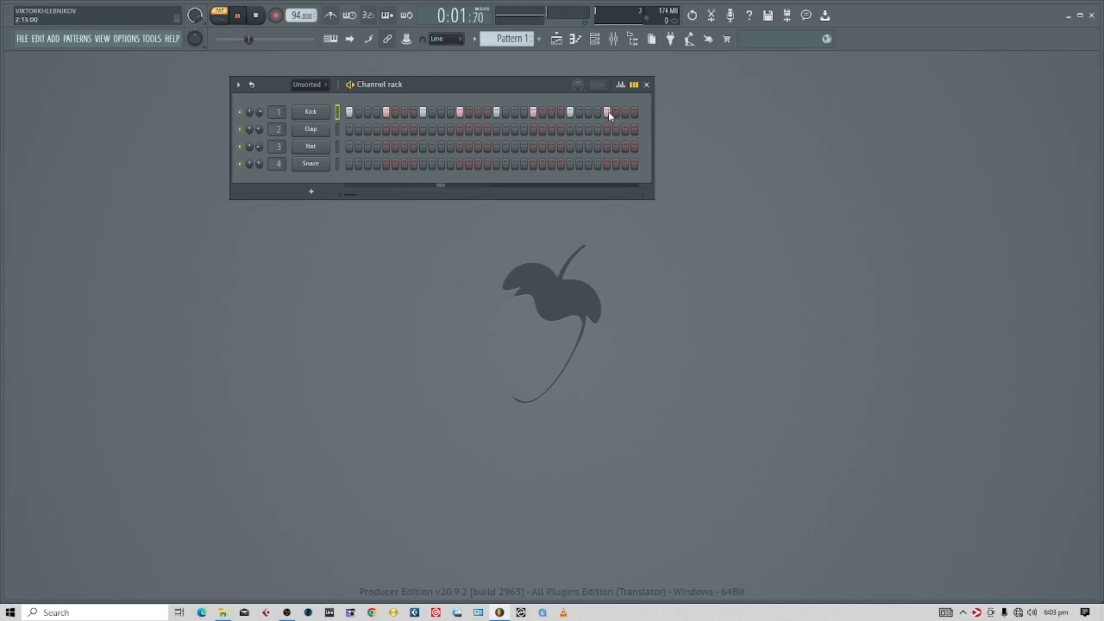
Stop playback and clear every kick except the one on step 1.
{"action": "key", "text": "space"}
{"action": "right_click", "coordinate": [607, 112]}
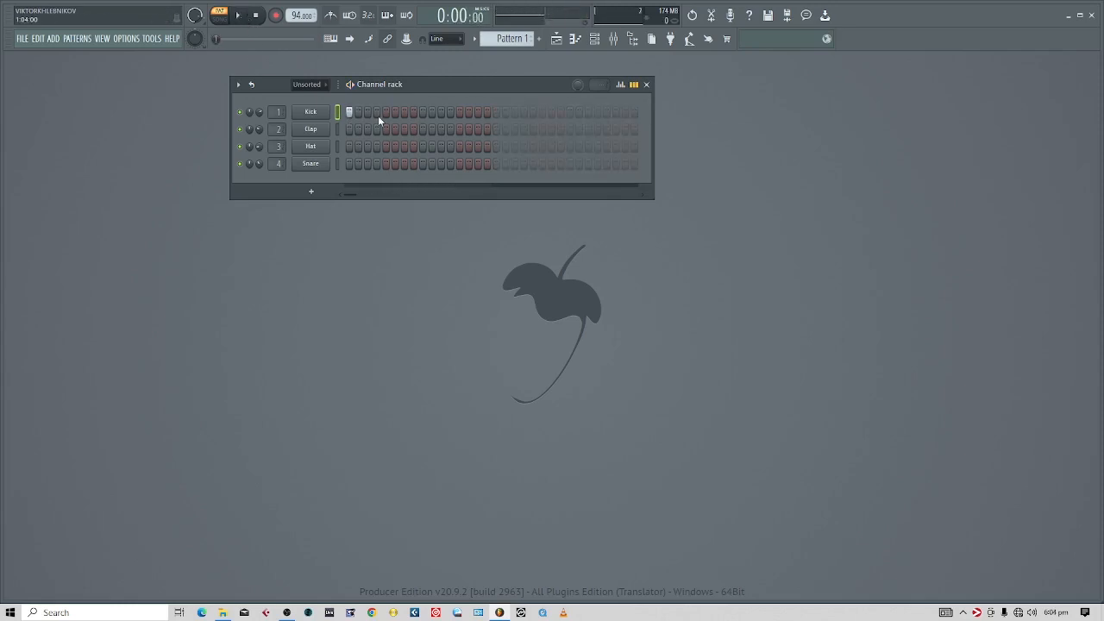
{"action": "left_click", "coordinate": [431, 146]}
{"action": "left_click", "coordinate": [386, 130]}
Play the pattern and add kicks on steps 7, 11, 17, 23 and 27.
{"action": "left_click", "coordinate": [240, 17]}
{"action": "left_click", "coordinate": [404, 112]}
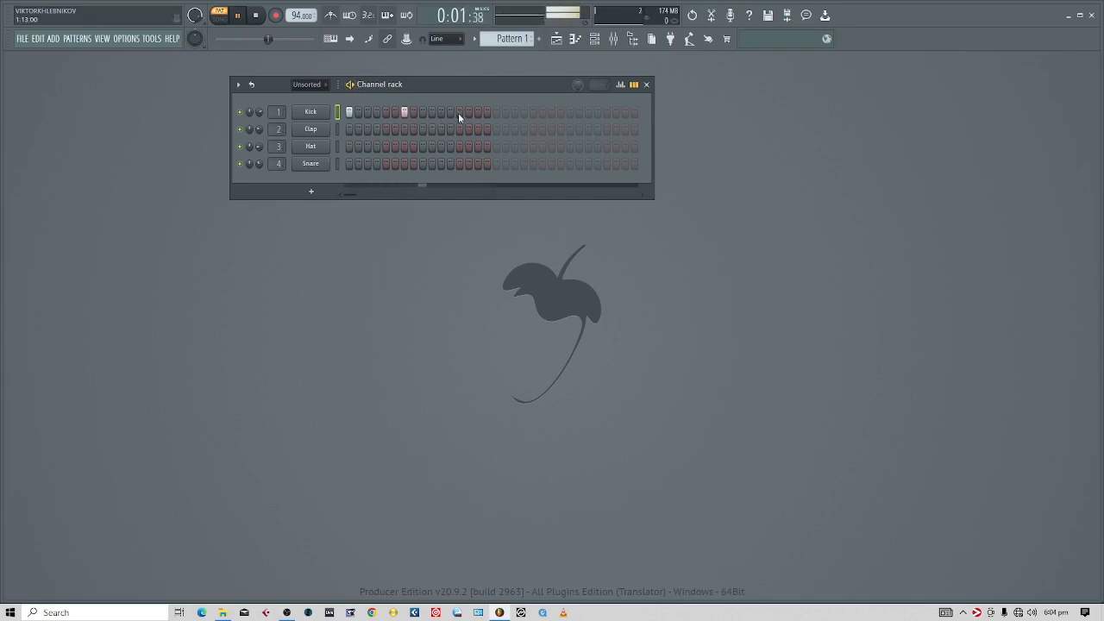
{"action": "left_click", "coordinate": [441, 113]}
{"action": "left_click", "coordinate": [496, 113]}
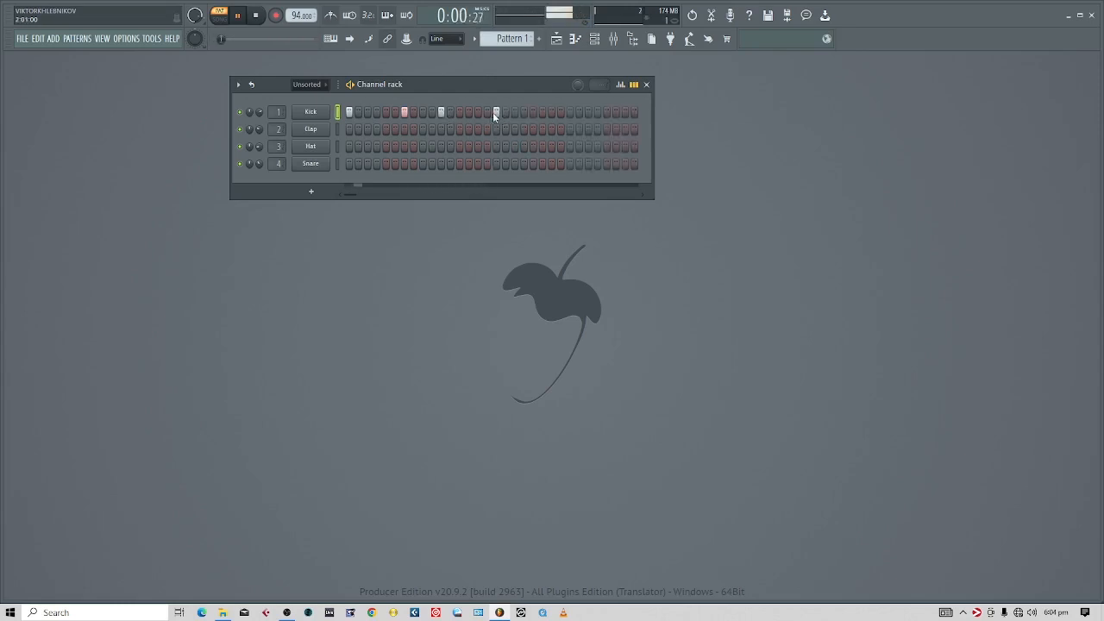
{"action": "left_click", "coordinate": [551, 113]}
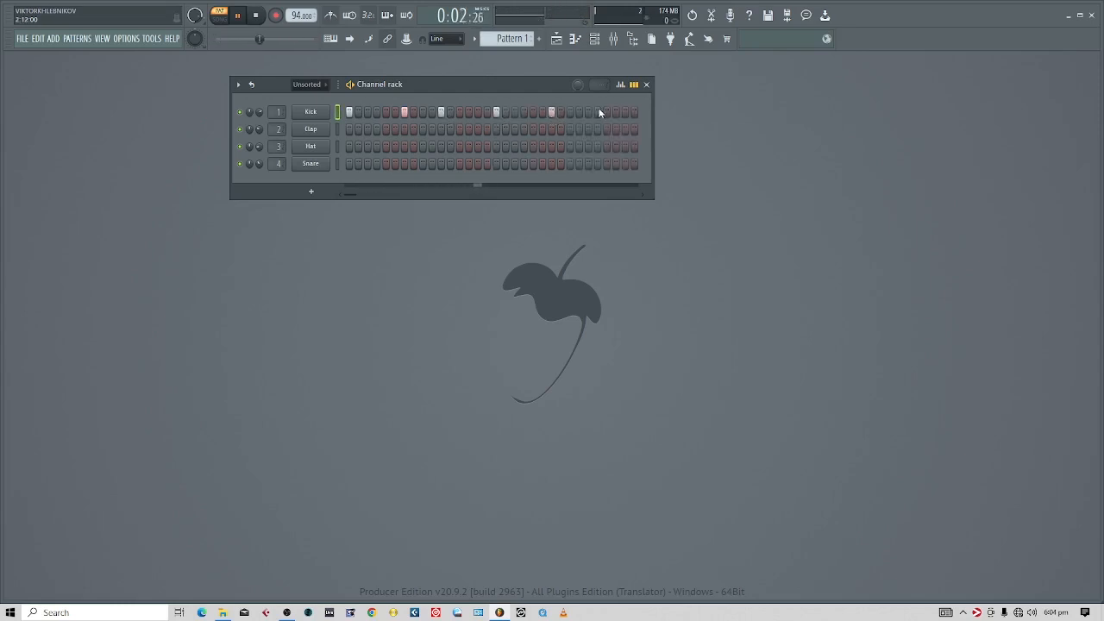
{"action": "left_click", "coordinate": [588, 113]}
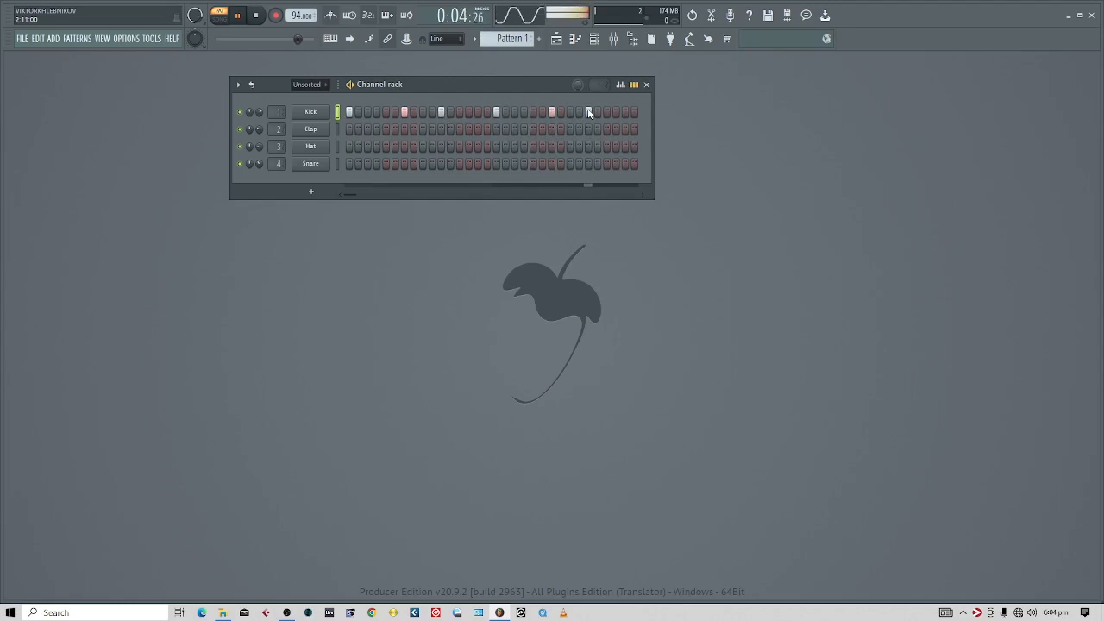
Place a hat on every second step, starting at step 1, across the 32-step pattern.
{"action": "right_click", "coordinate": [313, 148]}
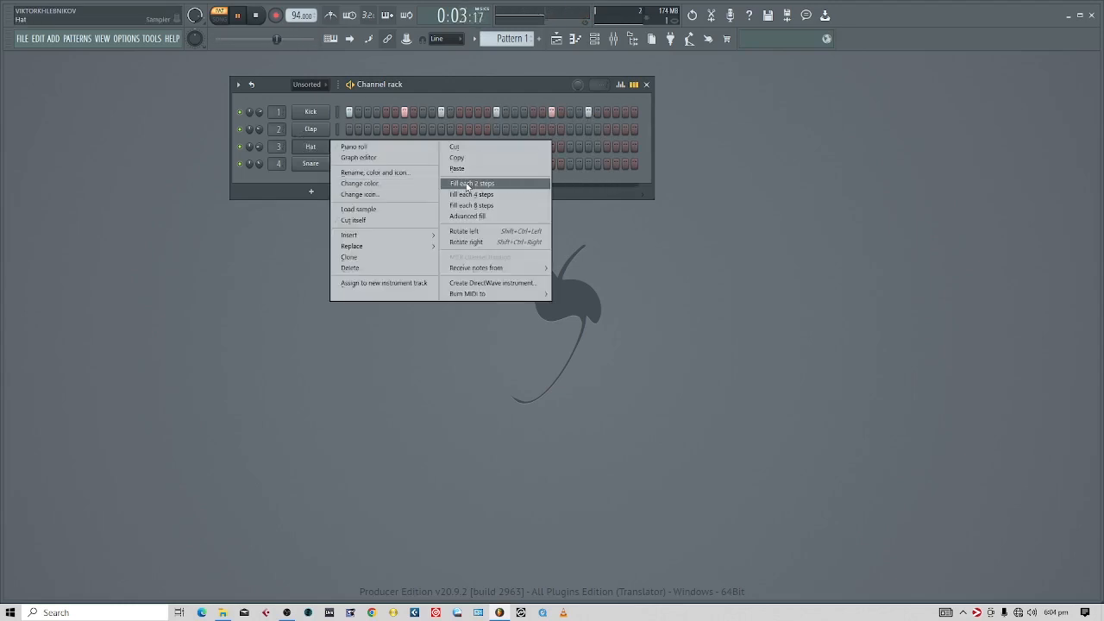
{"action": "left_click", "coordinate": [437, 87]}
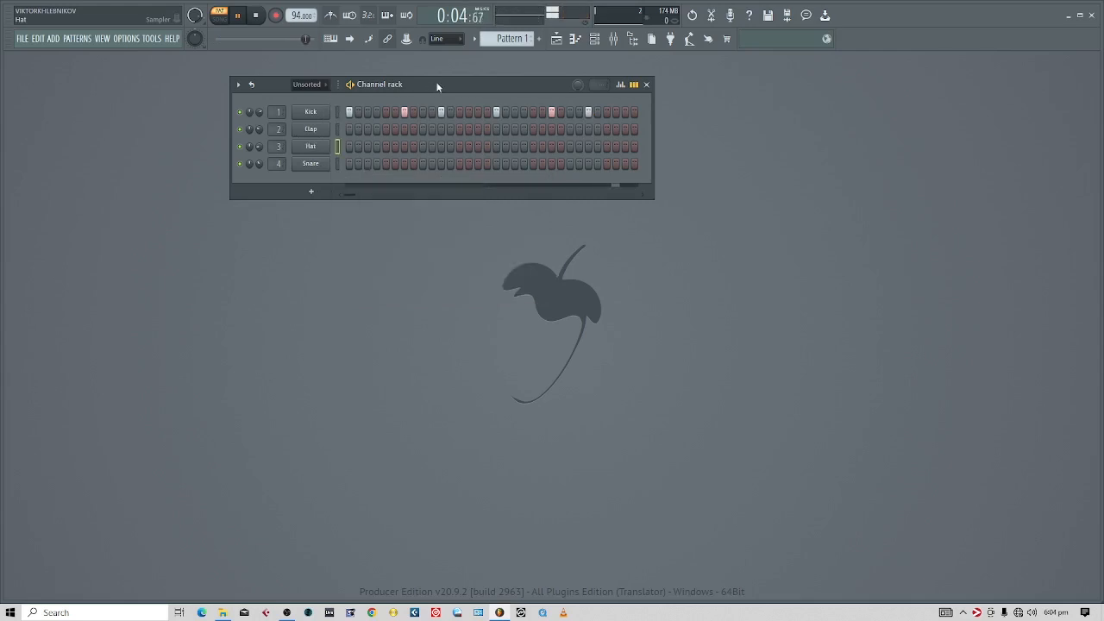
{"action": "left_click", "coordinate": [351, 147]}
{"action": "left_click", "coordinate": [367, 148]}
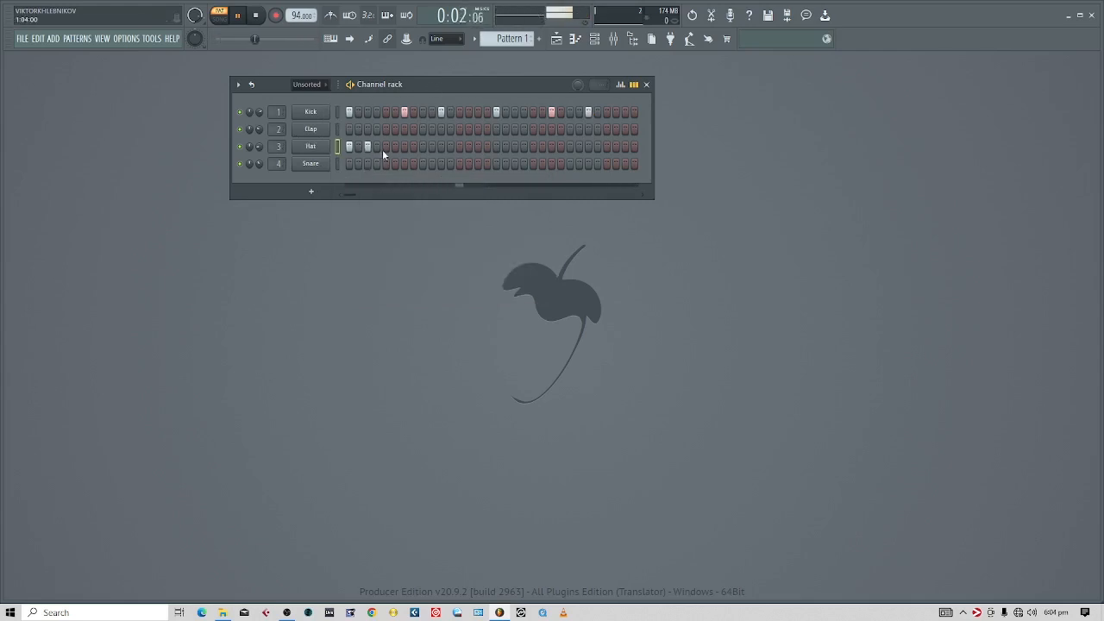
{"action": "left_click", "coordinate": [402, 149]}
{"action": "left_click", "coordinate": [387, 149]}
{"action": "left_click", "coordinate": [423, 150]}
{"action": "left_click", "coordinate": [442, 148]}
{"action": "left_click", "coordinate": [462, 147]}
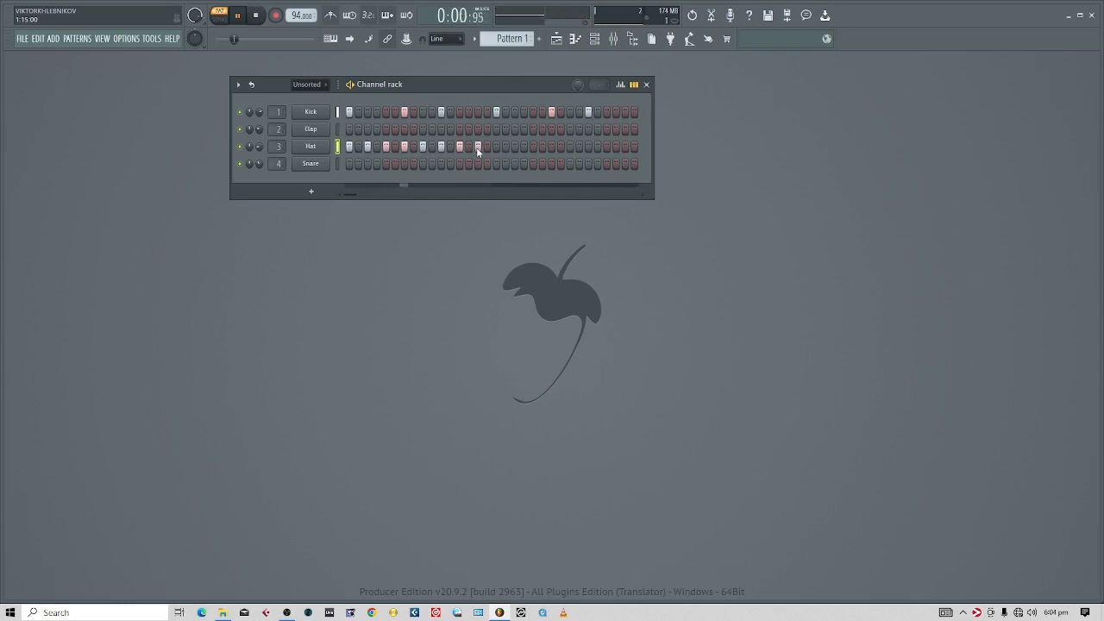
{"action": "left_click", "coordinate": [477, 147]}
Place snares on steps 5, 13, 21 and 29 while the pattern plays.
{"action": "left_click", "coordinate": [386, 163]}
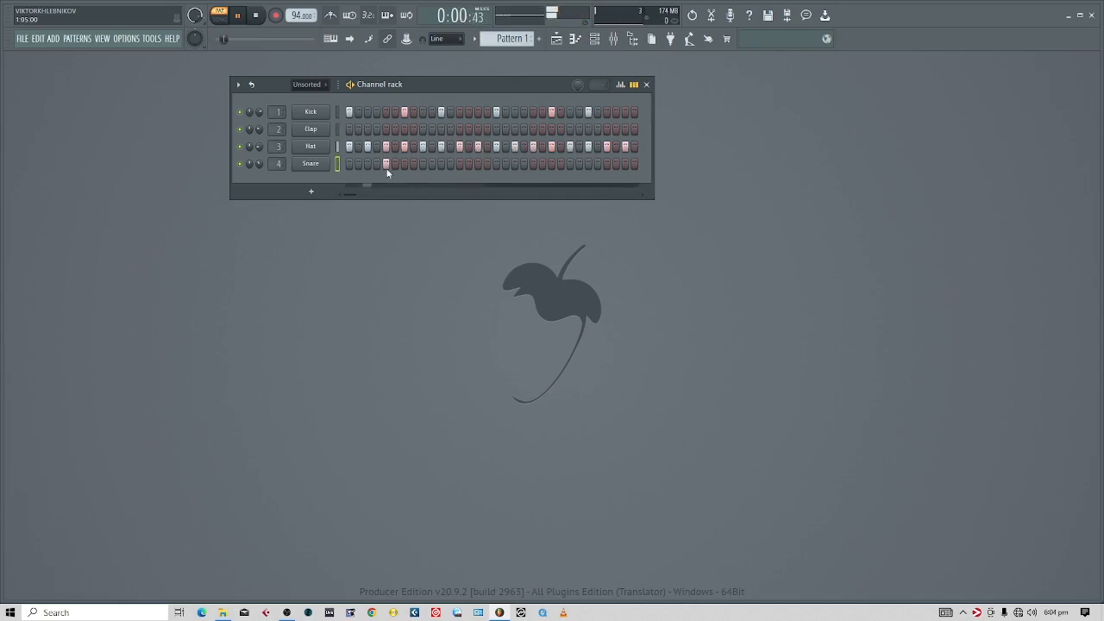
{"action": "left_click", "coordinate": [460, 164]}
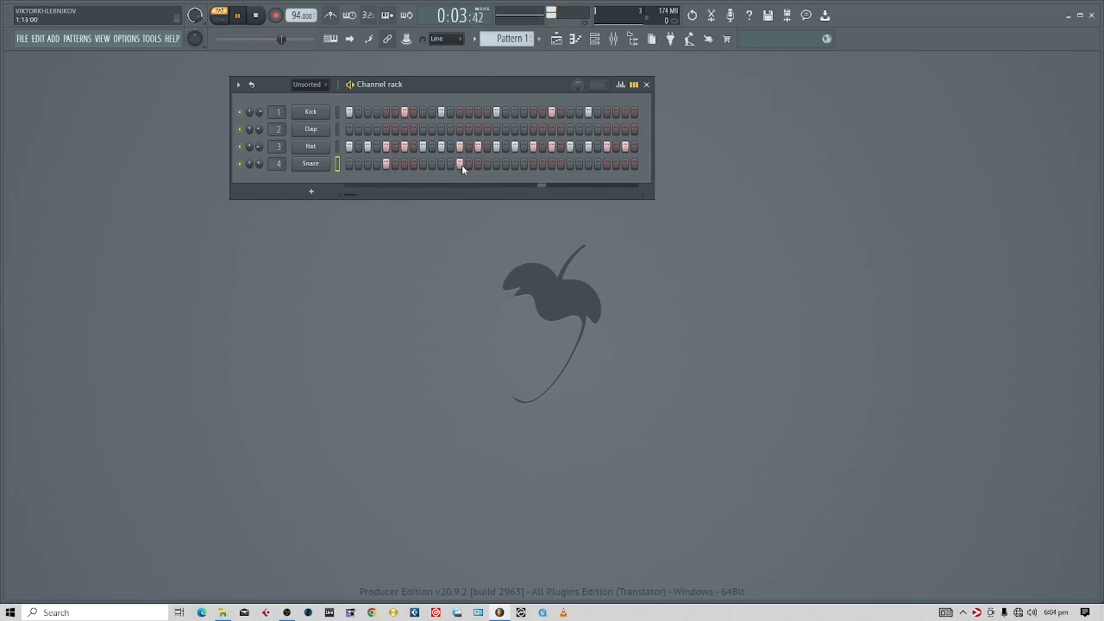
{"action": "left_click", "coordinate": [532, 164]}
{"action": "left_click", "coordinate": [607, 164]}
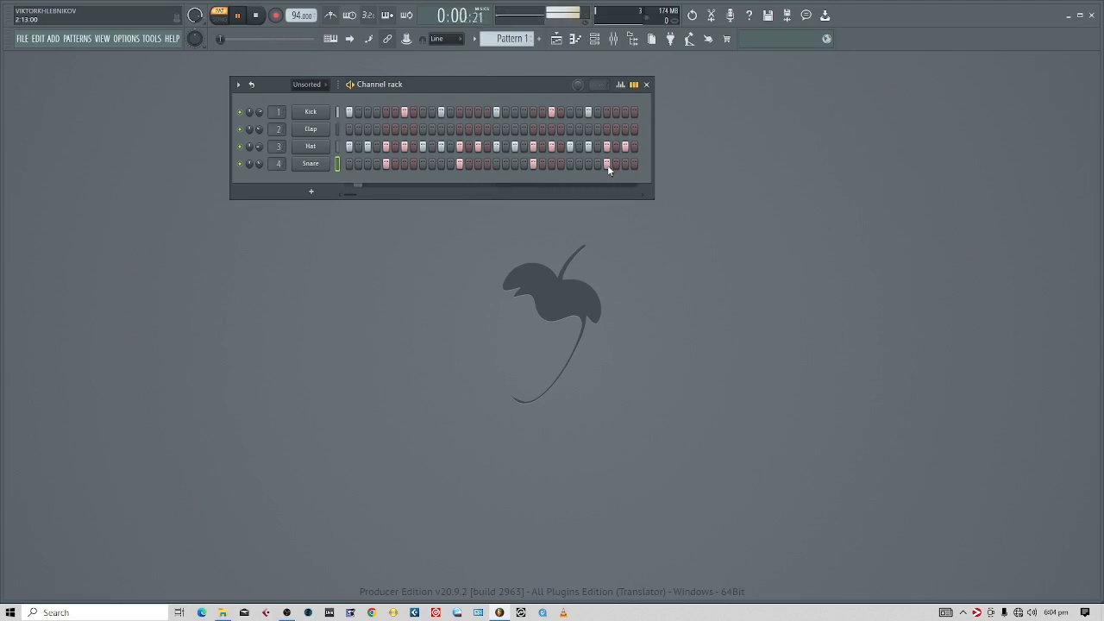
Place claps on steps 13 and 29 only, and stop playback.
{"action": "left_click", "coordinate": [405, 129]}
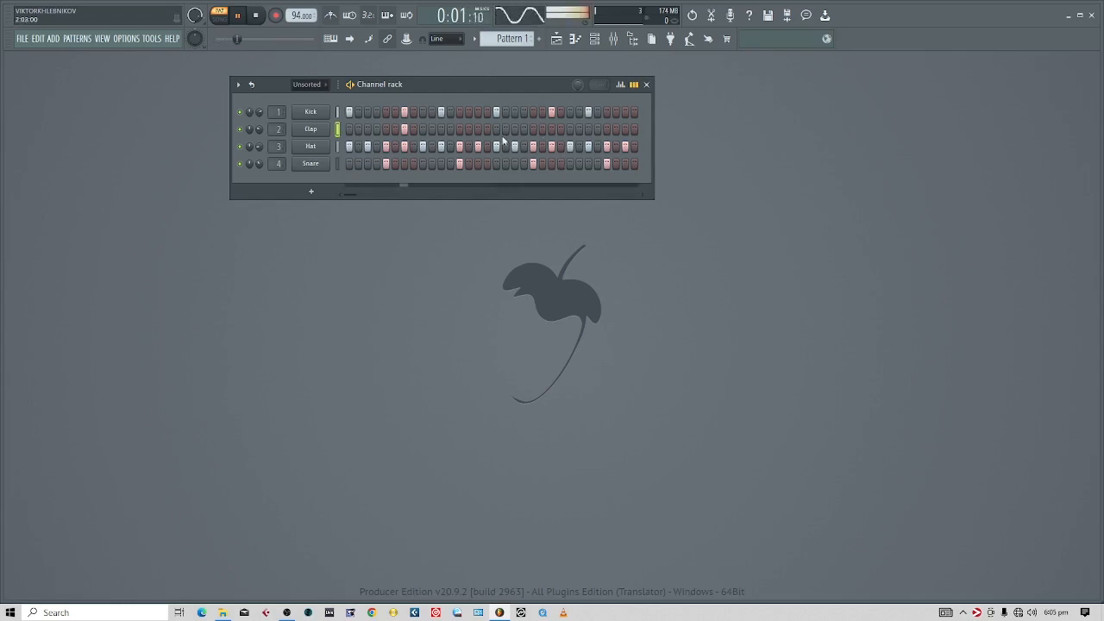
{"action": "left_click", "coordinate": [406, 130]}
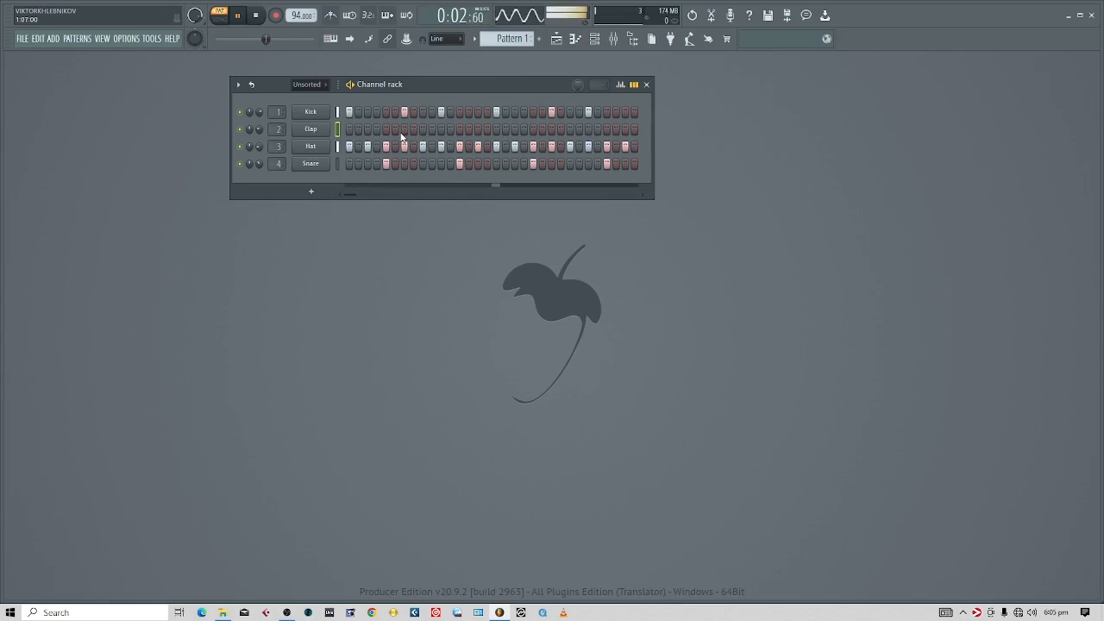
{"action": "left_click", "coordinate": [459, 130]}
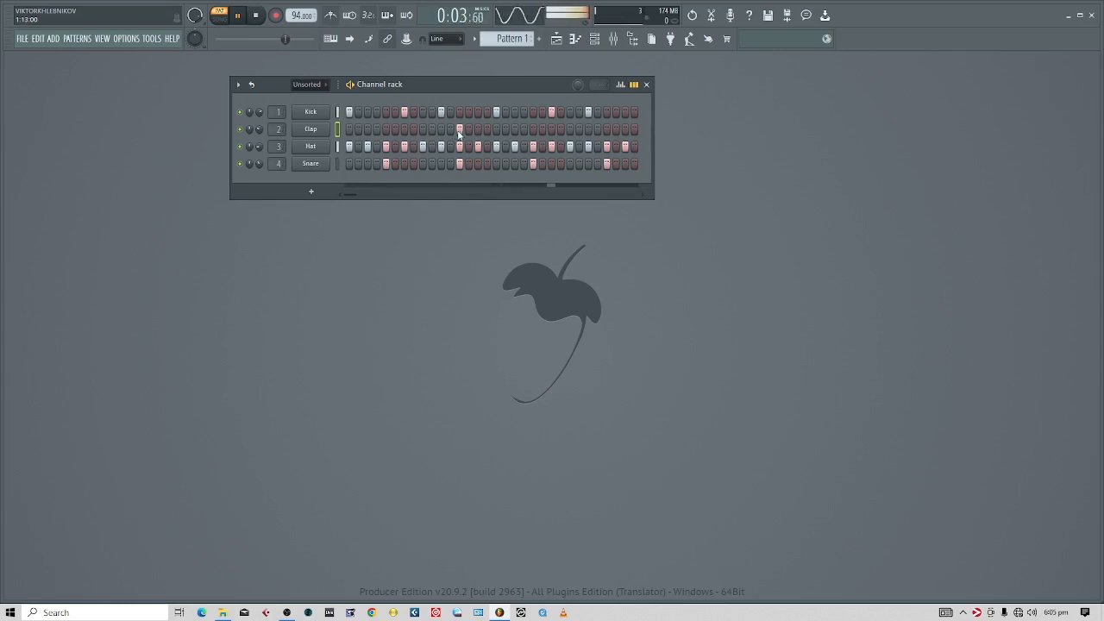
{"action": "left_click", "coordinate": [607, 129]}
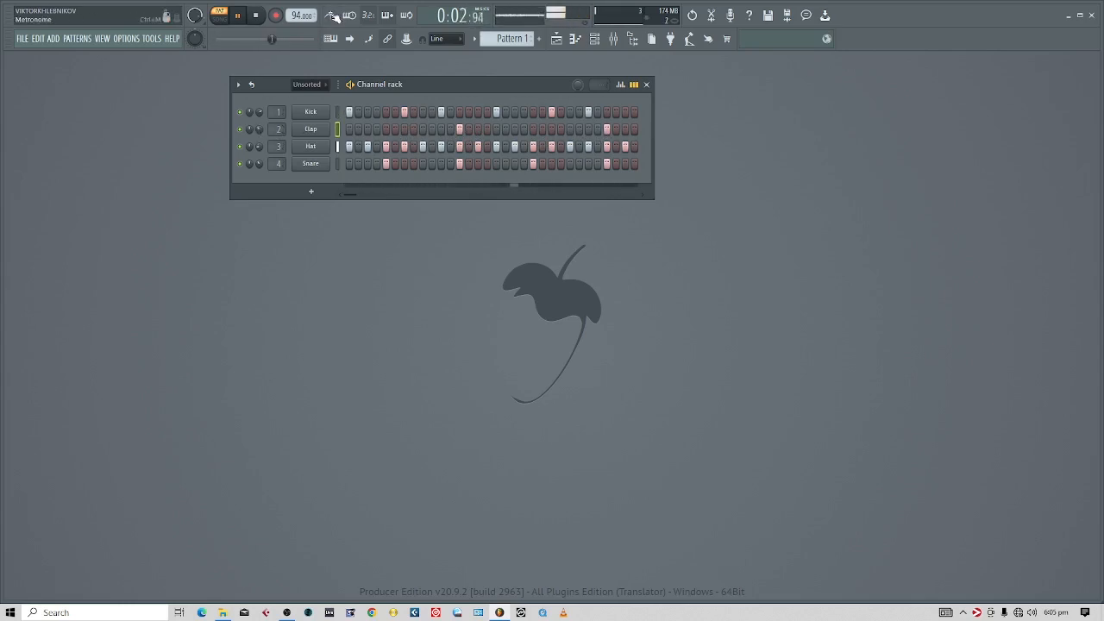
{"action": "left_click_drag", "start_coordinate": [414, 88], "coordinate": [411, 85]}
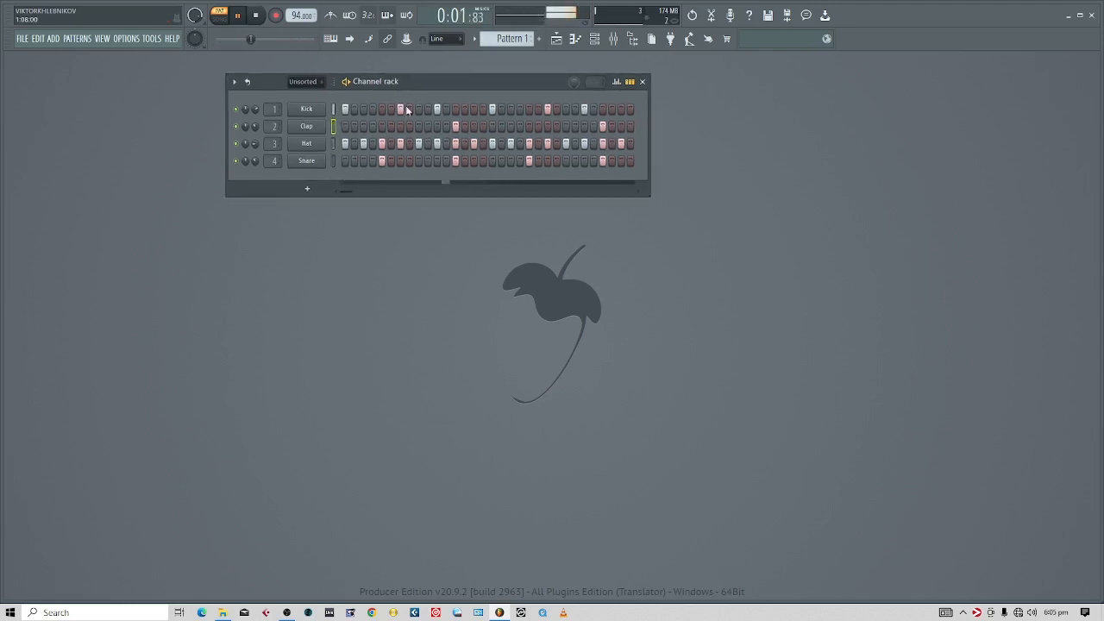
{"action": "left_click", "coordinate": [257, 16]}
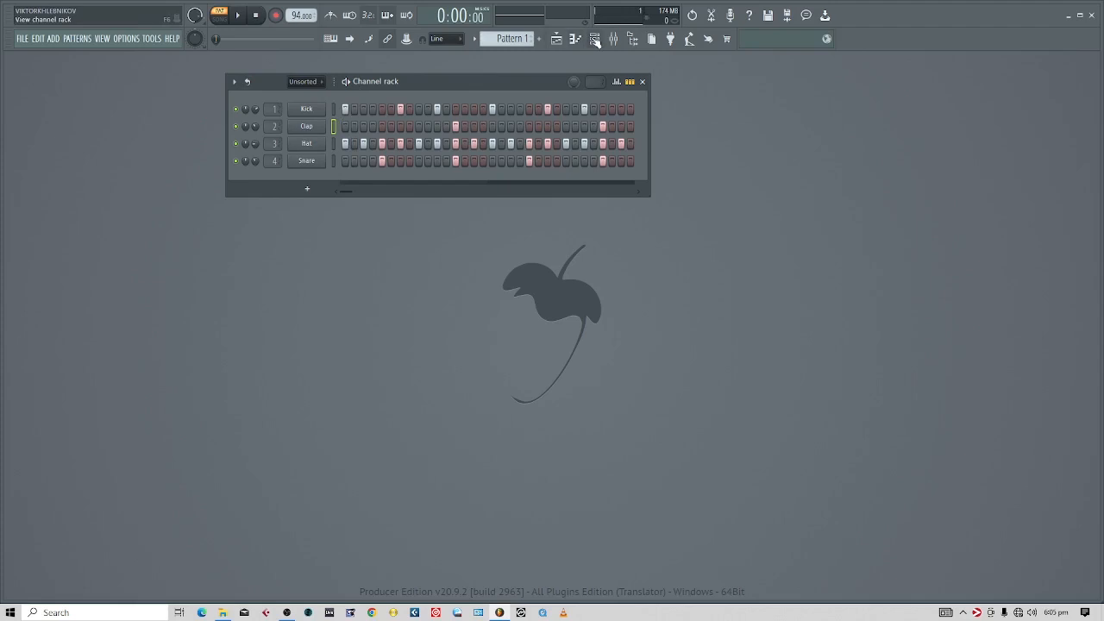
Insert an FL Keys channel above the Snare, sound a test note on its keyboard and close the instrument window.
{"action": "right_click", "coordinate": [304, 162]}
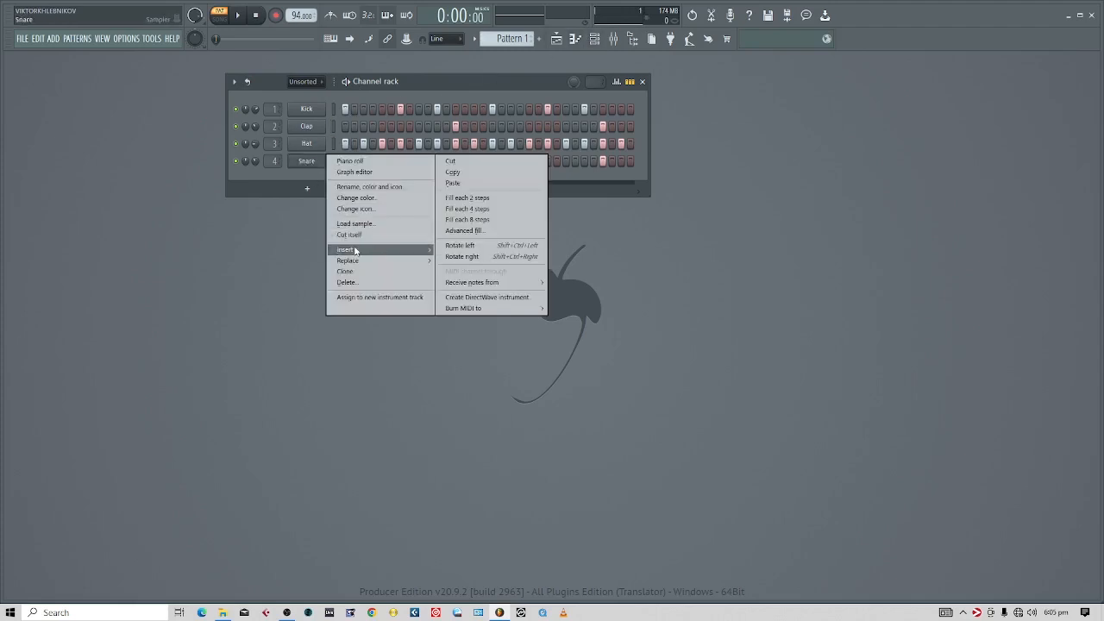
{"action": "mouse_move", "coordinate": [354, 251]}
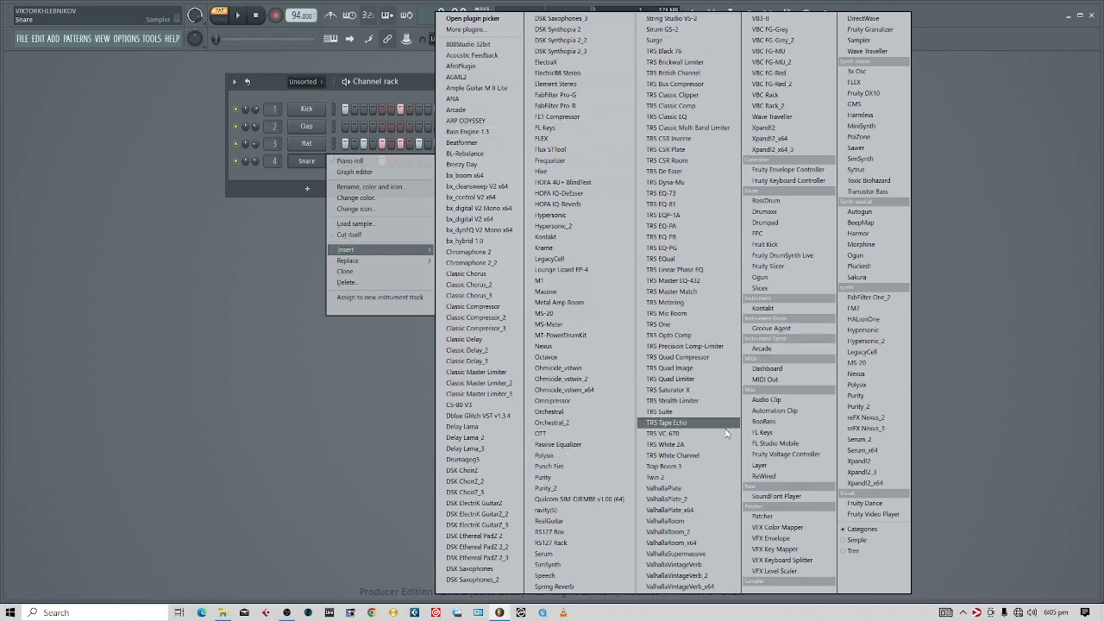
{"action": "left_click", "coordinate": [781, 433]}
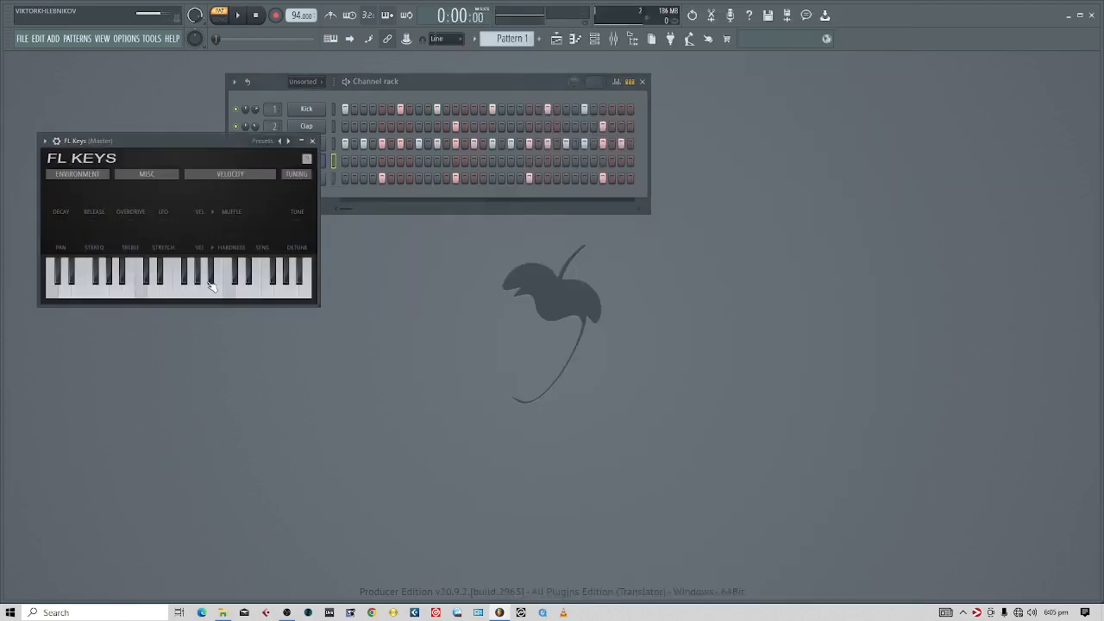
{"action": "left_click", "coordinate": [141, 278]}
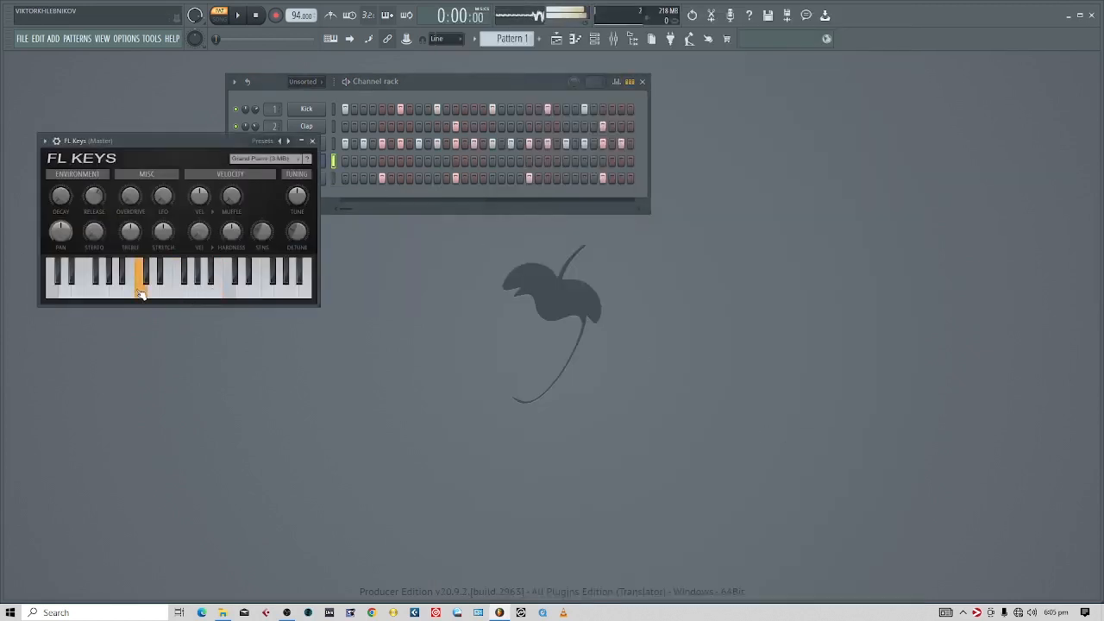
{"action": "left_click", "coordinate": [314, 142]}
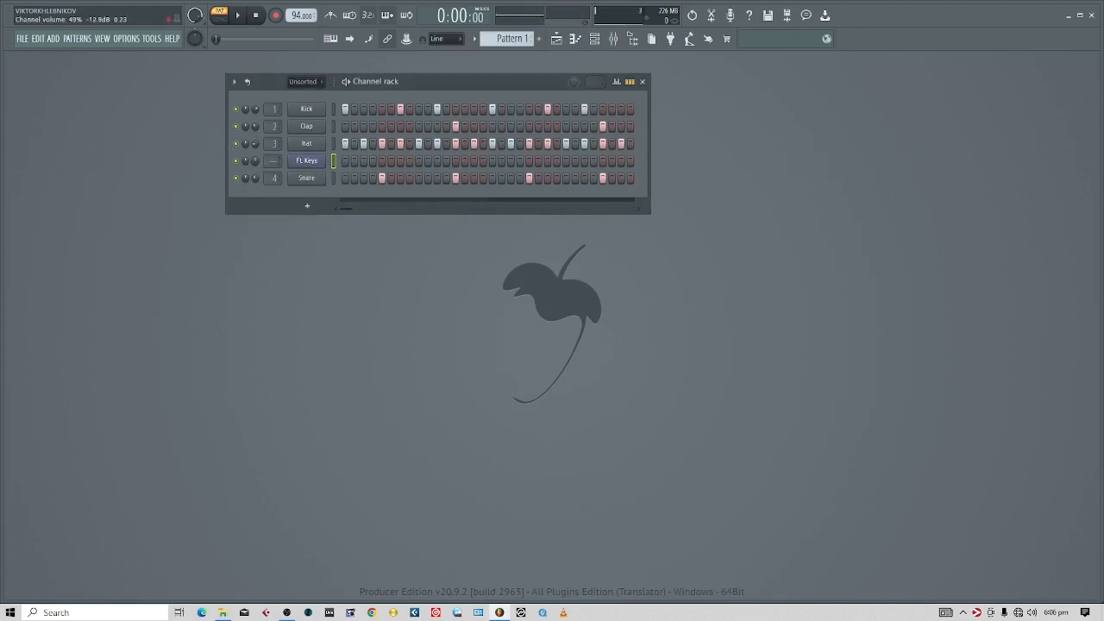
Play the drum pattern once through, stop it and select the FL Keys channel.
{"action": "left_click", "coordinate": [239, 19]}
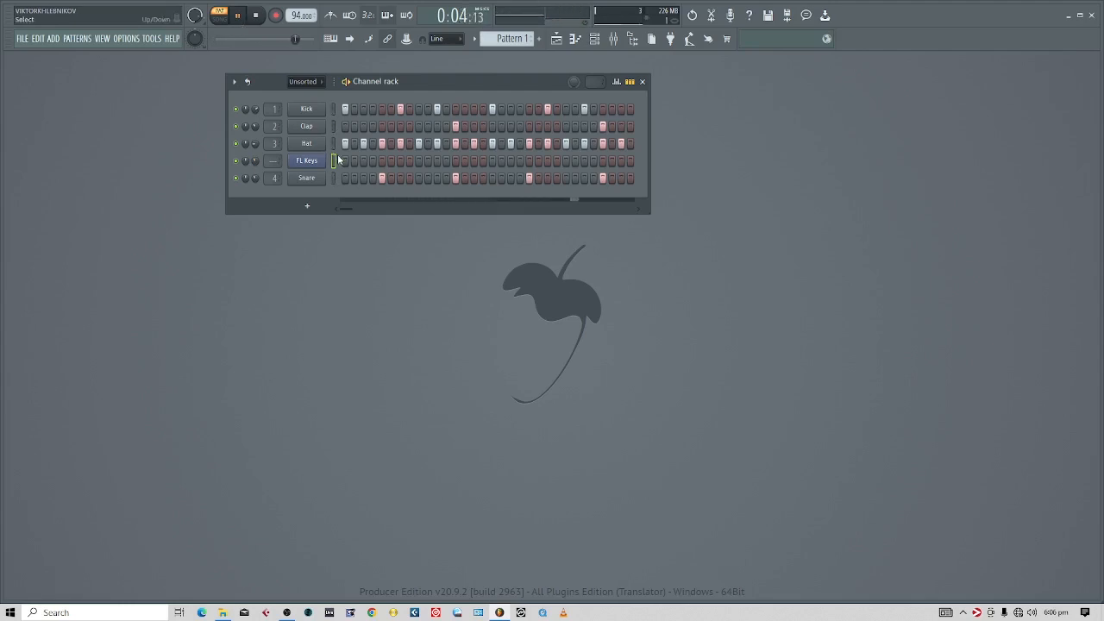
{"action": "key", "text": "space"}
{"action": "left_click", "coordinate": [335, 159]}
{"action": "left_click", "coordinate": [575, 40]}
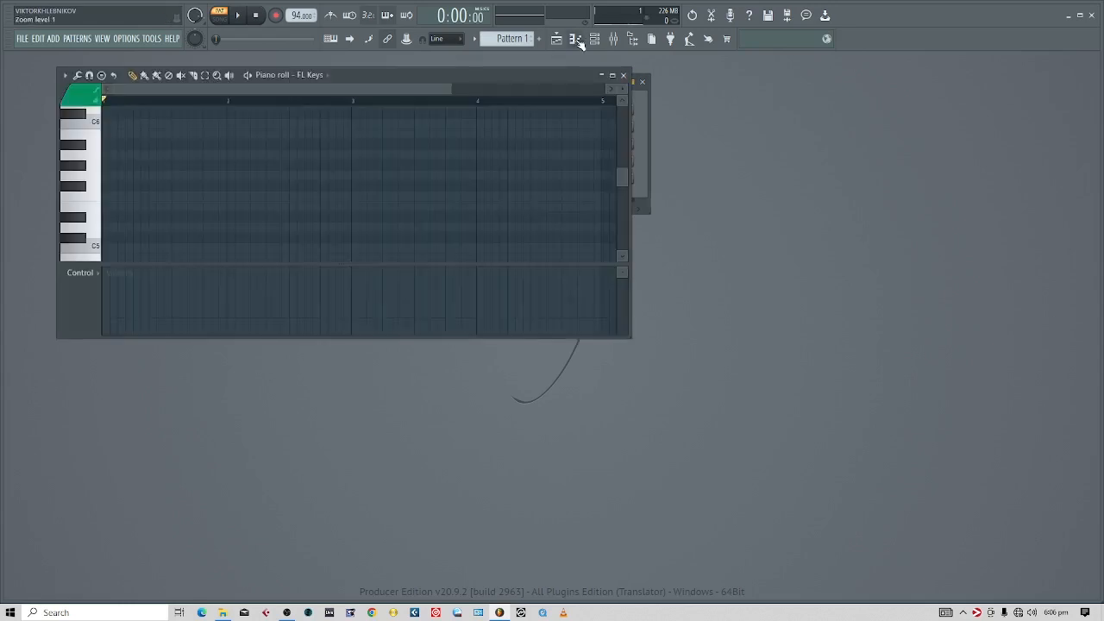
{"action": "left_click", "coordinate": [120, 177]}
{"action": "left_click", "coordinate": [165, 165]}
{"action": "left_click", "coordinate": [227, 164]}
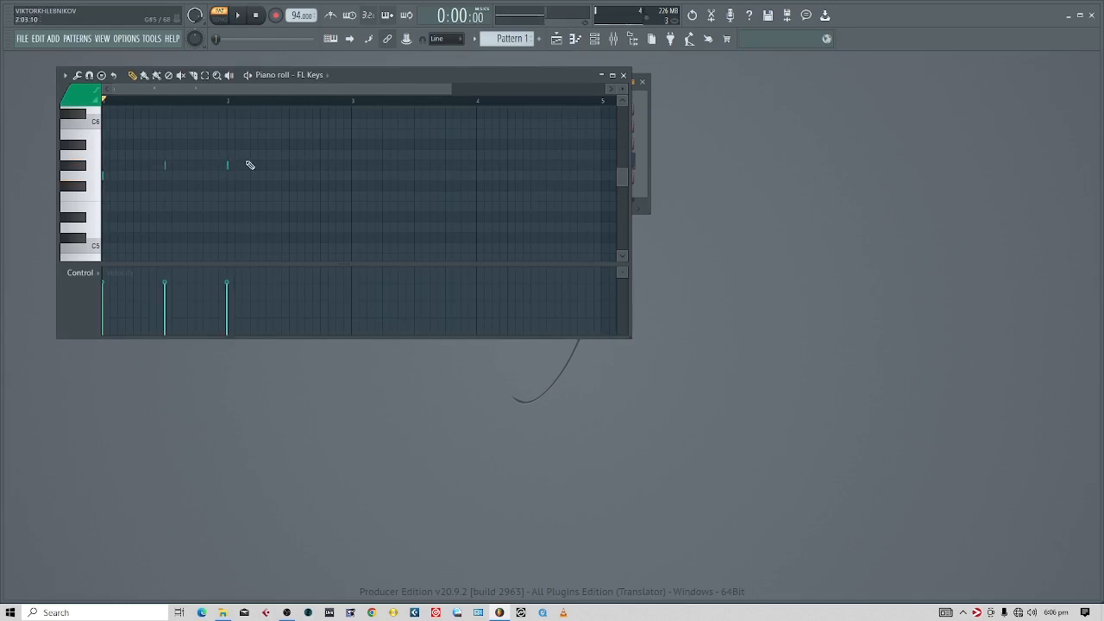
{"action": "key", "text": "ctrl+a"}
{"action": "key", "text": "ctrl+q"}
{"action": "left_click_drag", "start_coordinate": [266, 151], "coordinate": [91, 197]}
{"action": "left_click", "coordinate": [624, 75]}
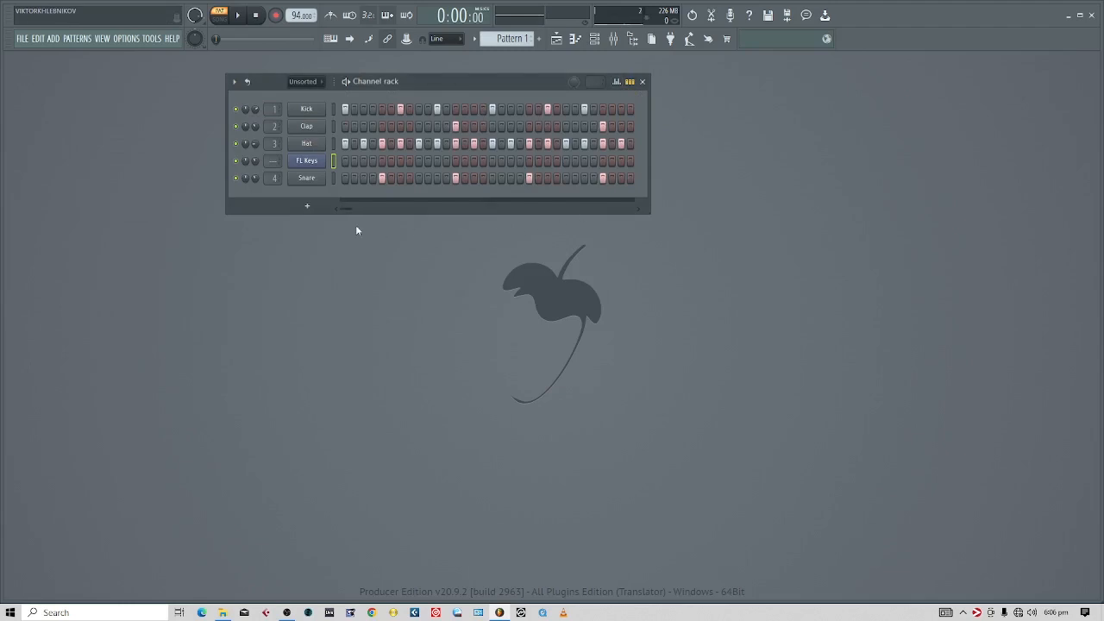
Open the piano roll for FL Keys, enlarge its window and zoom out to show more than five bars.
{"action": "right_click", "coordinate": [308, 165]}
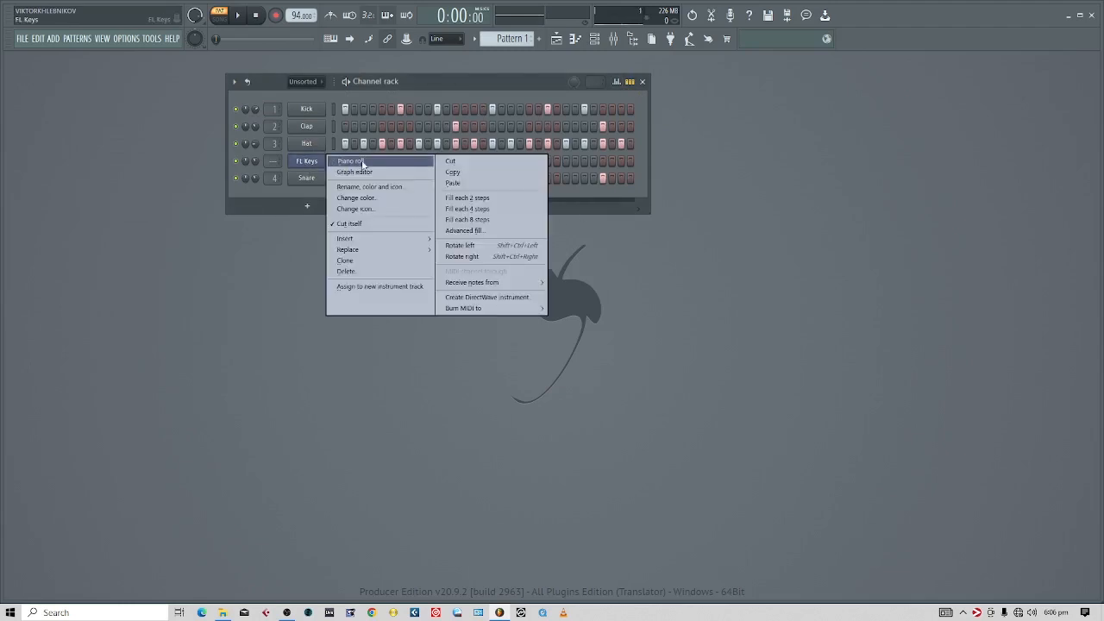
{"action": "left_click", "coordinate": [354, 162]}
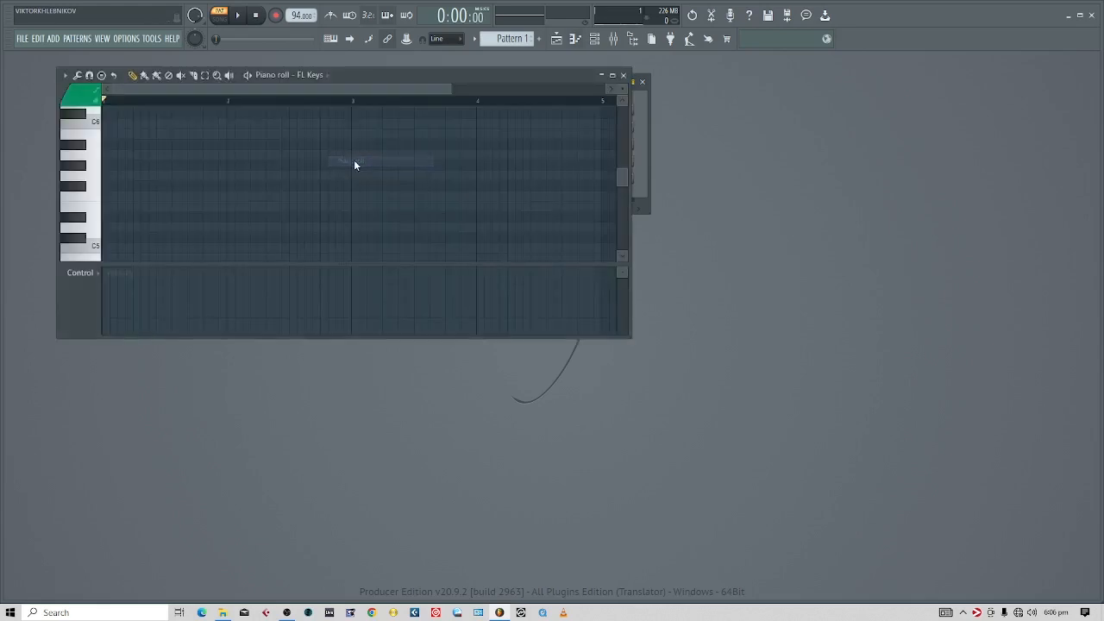
{"action": "left_click_drag", "start_coordinate": [629, 336], "coordinate": [906, 466]}
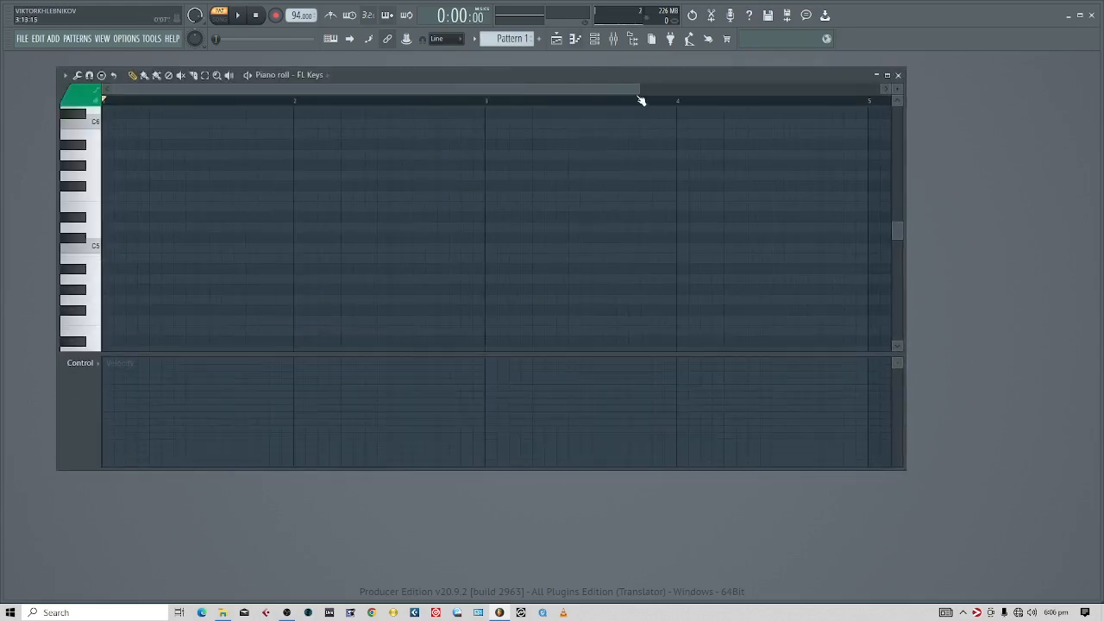
{"action": "left_click_drag", "start_coordinate": [639, 90], "coordinate": [845, 90]}
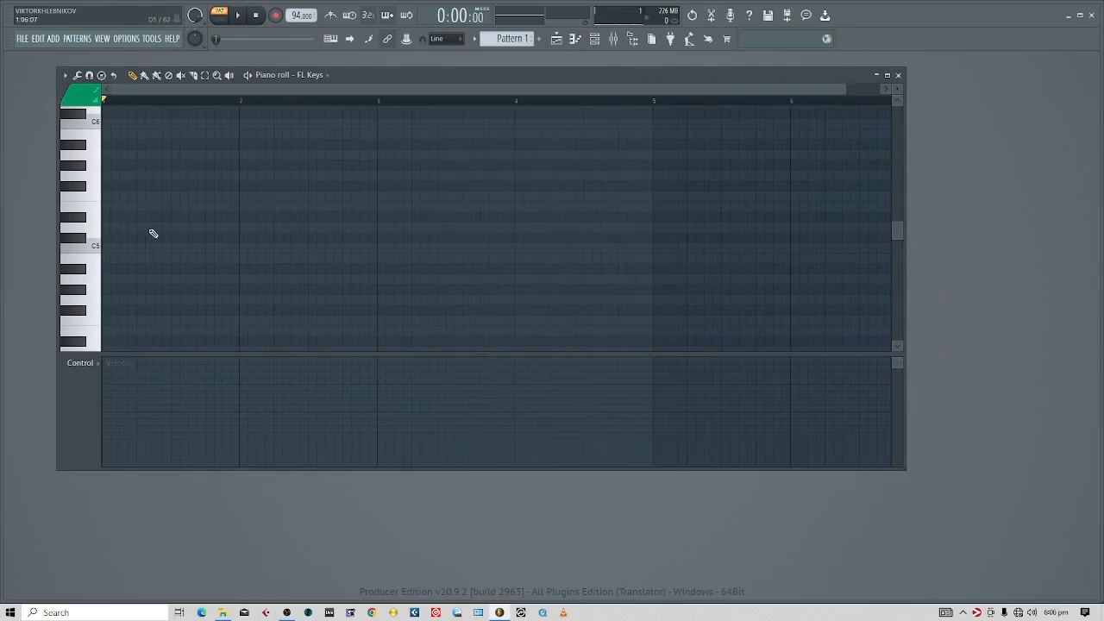
{"action": "left_click", "coordinate": [111, 228]}
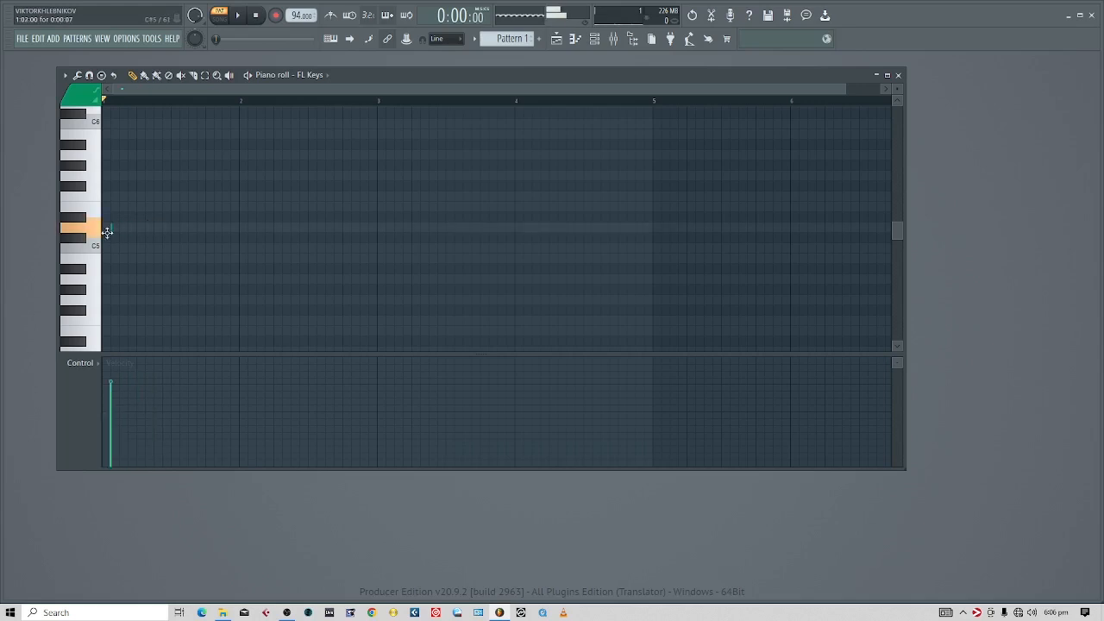
{"action": "left_click_drag", "start_coordinate": [114, 229], "coordinate": [227, 280]}
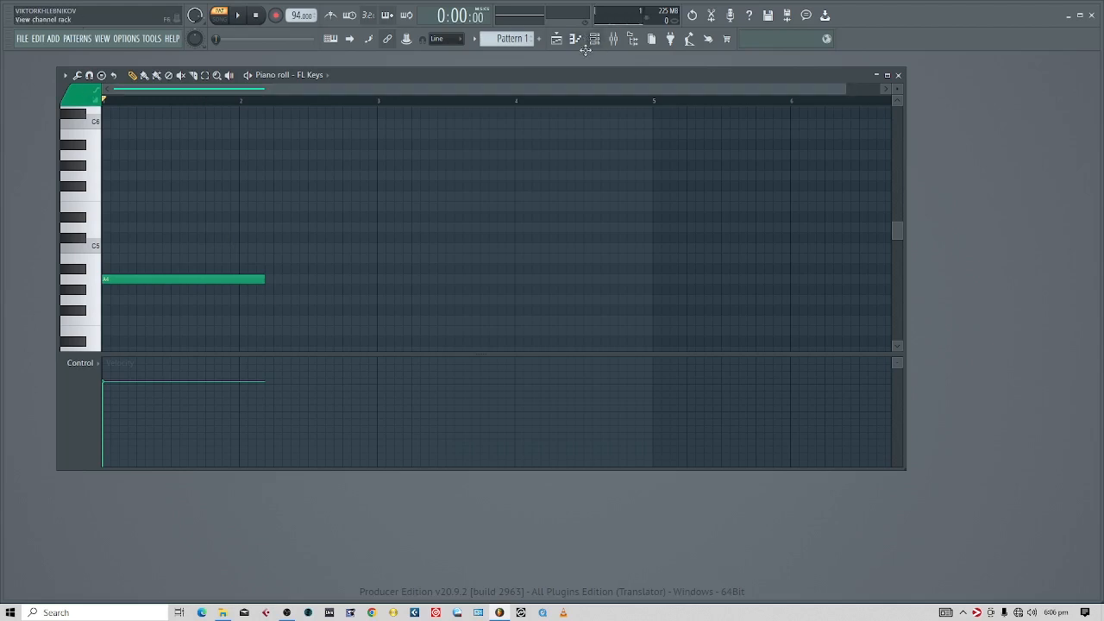
{"action": "right_click", "coordinate": [191, 279]}
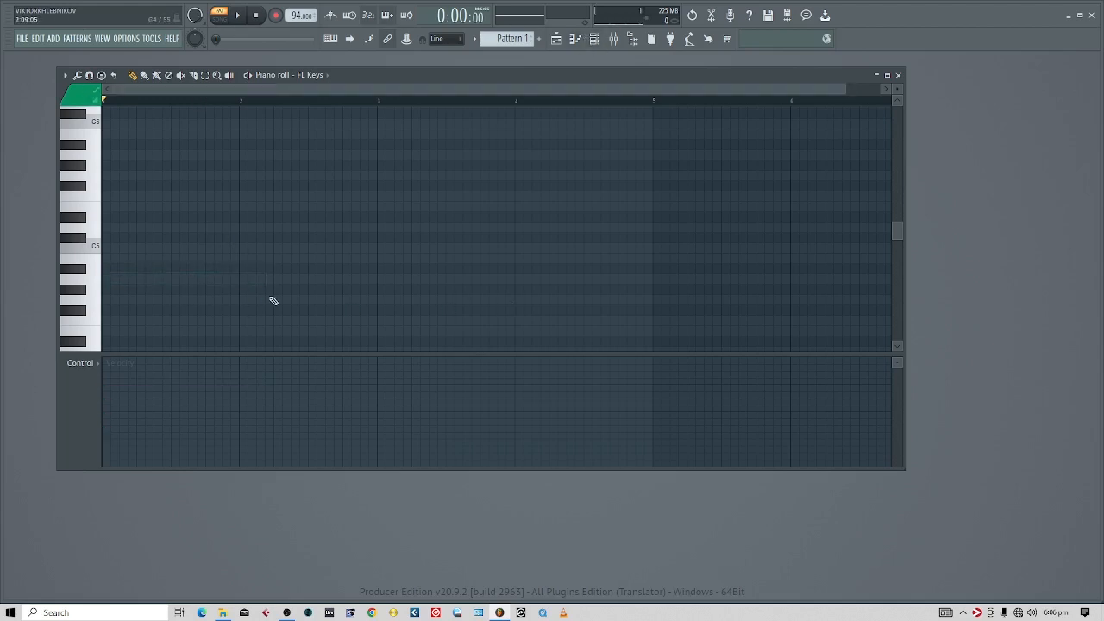
{"action": "left_click", "coordinate": [109, 283]}
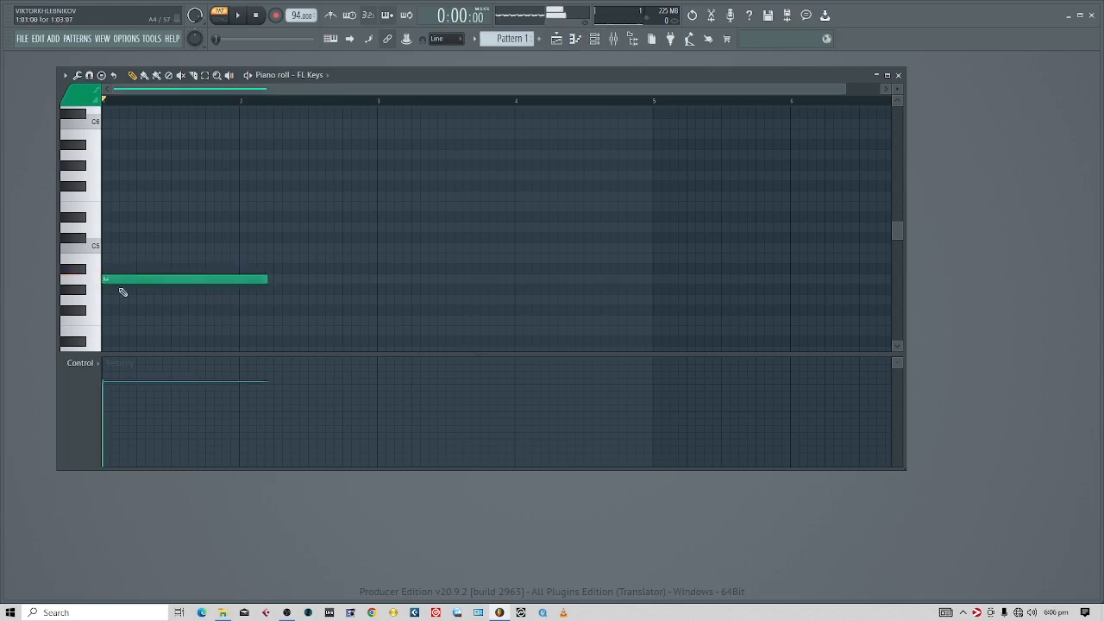
{"action": "right_click", "coordinate": [191, 279]}
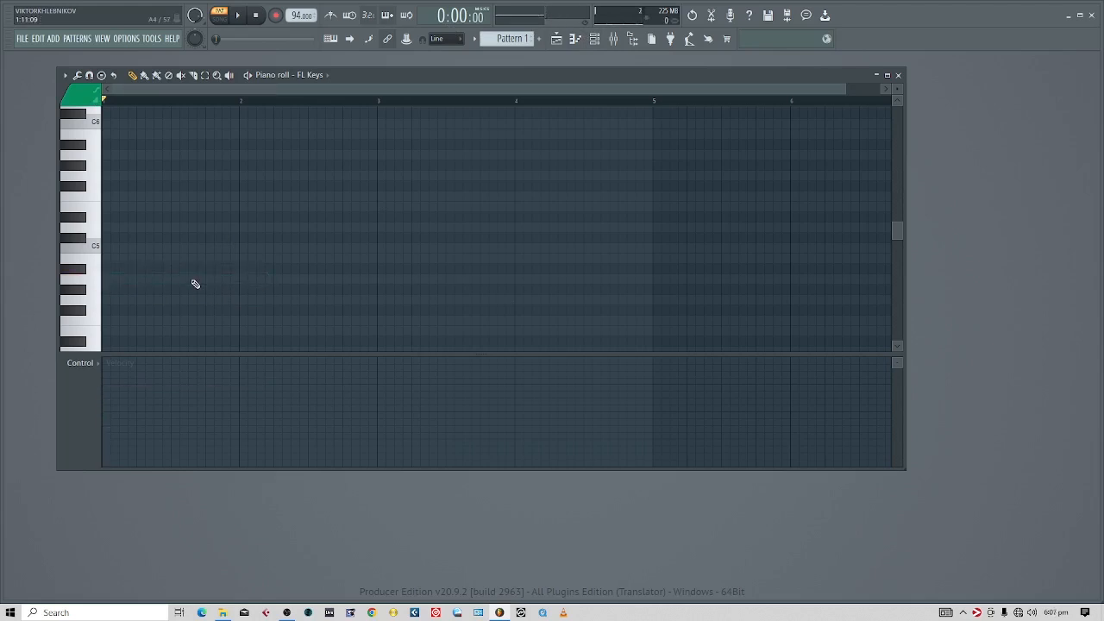
Place an A4 note ten steps long at the start of bar 1 and make the piano roll window taller.
{"action": "left_click", "coordinate": [110, 282]}
{"action": "left_click_drag", "start_coordinate": [250, 278], "coordinate": [186, 309]}
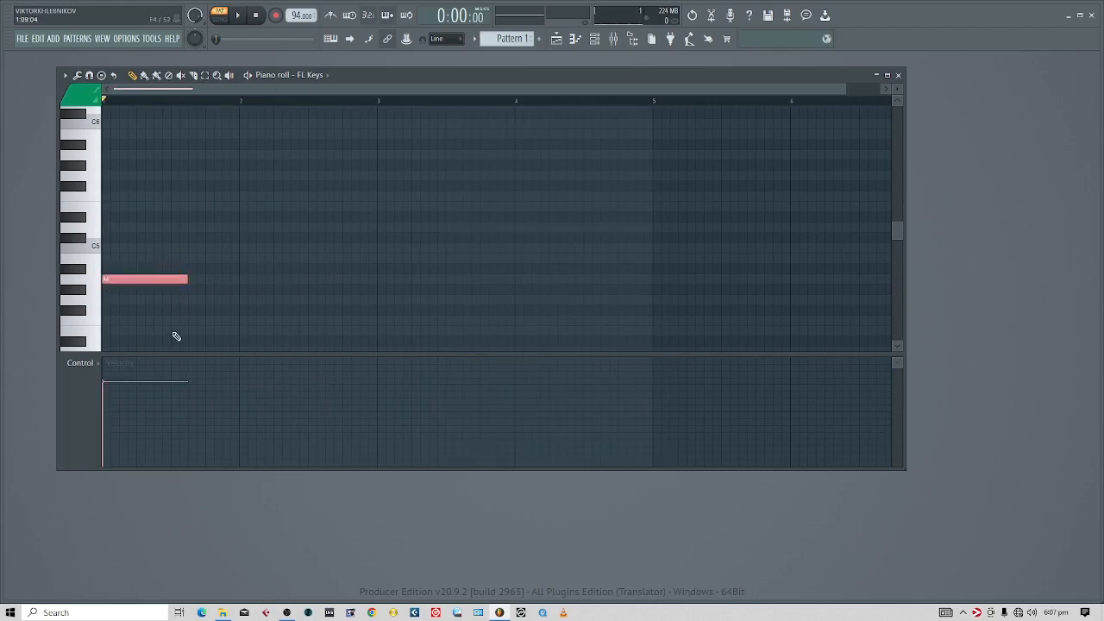
{"action": "scroll", "coordinate": [155, 273], "scroll_direction": "down", "scroll_amount": 2}
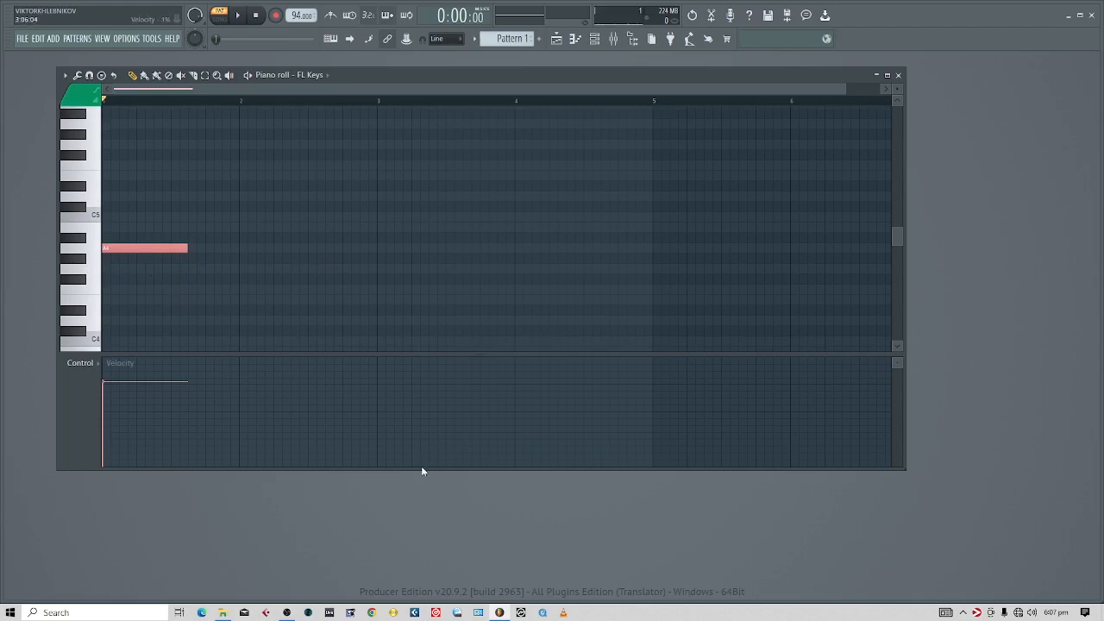
{"action": "left_click_drag", "start_coordinate": [423, 471], "coordinate": [422, 535]}
Shorten the A4 note to six steps, add a B4 note directly after it and play the melody.
{"action": "left_click", "coordinate": [189, 248]}
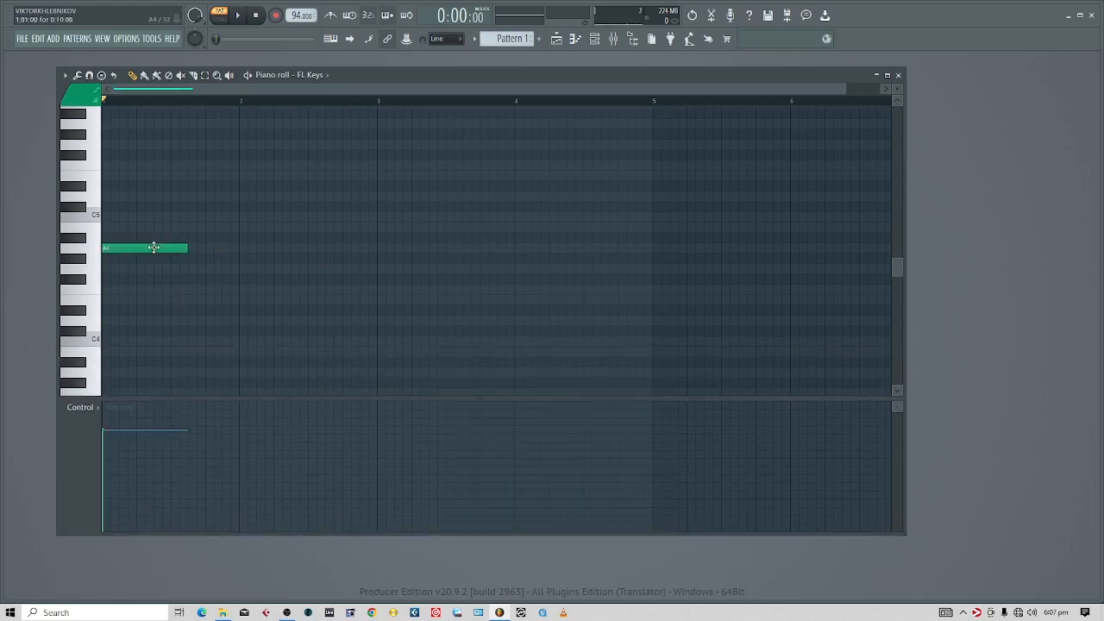
{"action": "left_click", "coordinate": [154, 247]}
{"action": "key", "text": "space"}
{"action": "key", "text": "space"}
{"action": "left_click_drag", "start_coordinate": [152, 237], "coordinate": [157, 225]}
{"action": "key", "text": "space"}
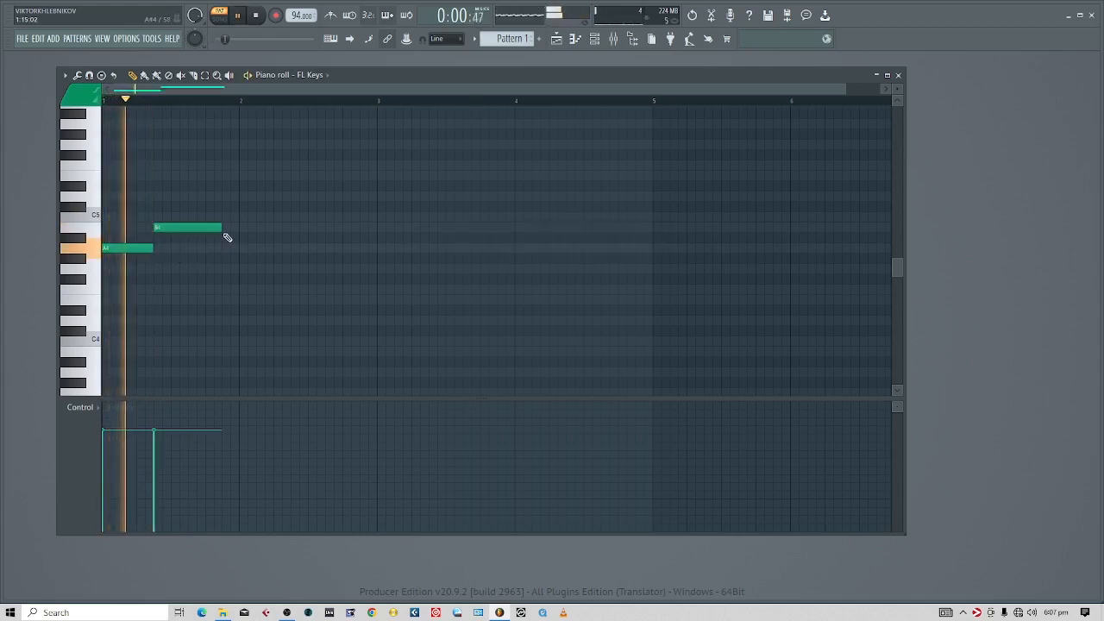
Extend B4 to the end of bar 1, fill bar 2 with a six-step G4 and a ten-step D4, and play the pattern.
{"action": "mouse_move", "coordinate": [224, 230]}
{"action": "left_mouse_down"}
{"action": "mouse_move", "coordinate": [240, 228]}
{"action": "mouse_move", "coordinate": [240, 274]}
{"action": "left_mouse_up"}
{"action": "key", "text": "space"}
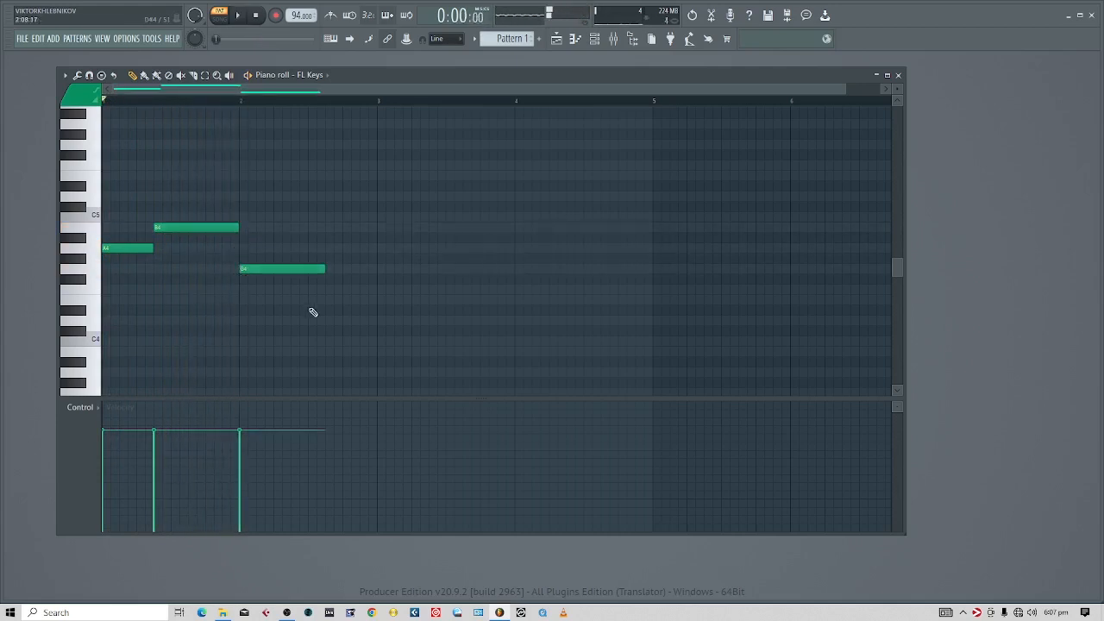
{"action": "left_click", "coordinate": [327, 320]}
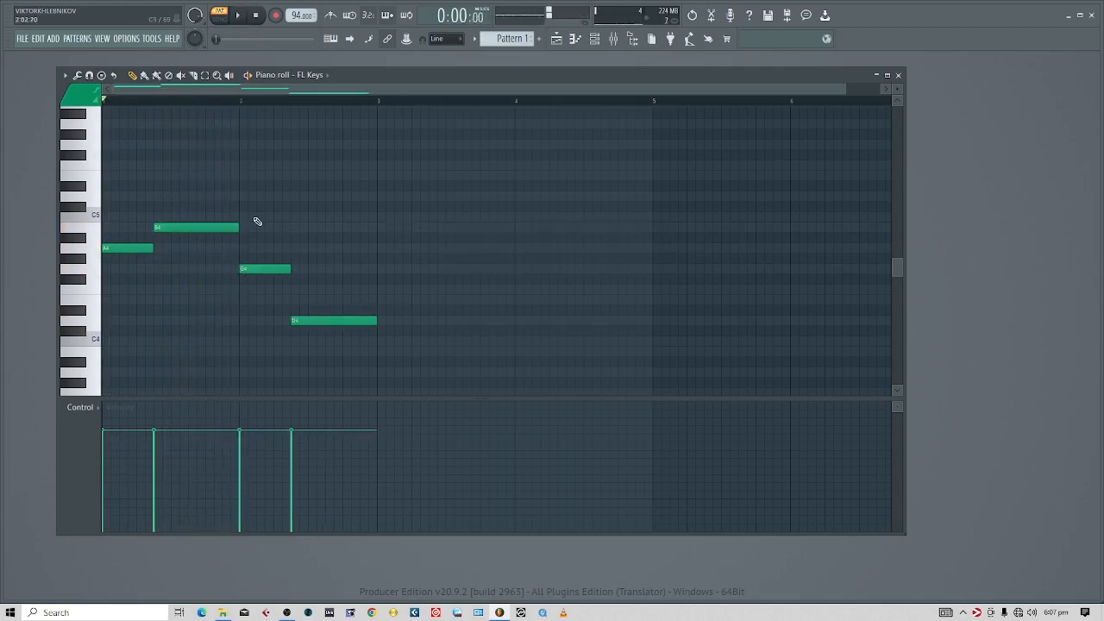
{"action": "key", "text": "space"}
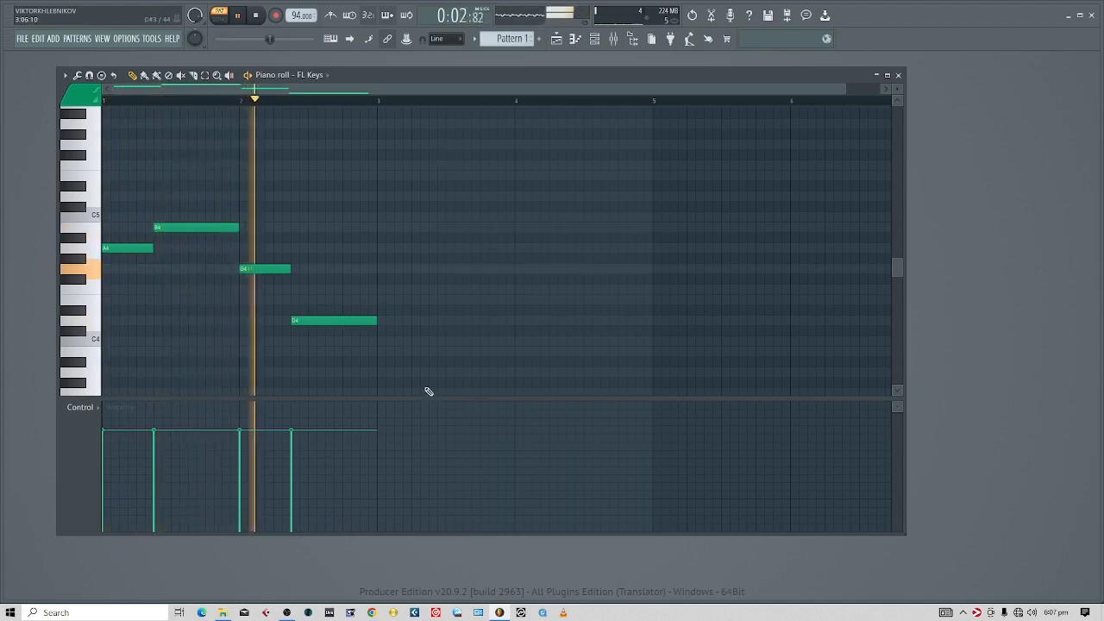
{"action": "left_click_drag", "start_coordinate": [435, 399], "coordinate": [449, 454]}
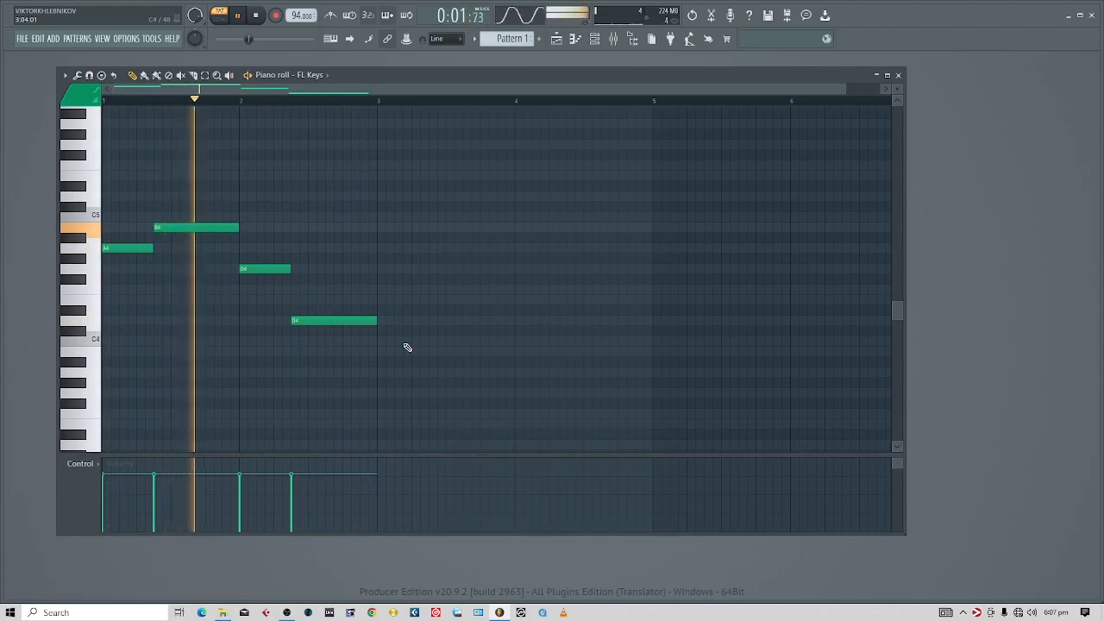
Build three-note chords in bar 1 by adding C#5 and E5 above A4, and D5 and F#5 above B4, matching their lengths.
{"action": "key", "text": "space"}
{"action": "scroll", "coordinate": [124, 103], "scroll_direction": "up", "scroll_amount": 3}
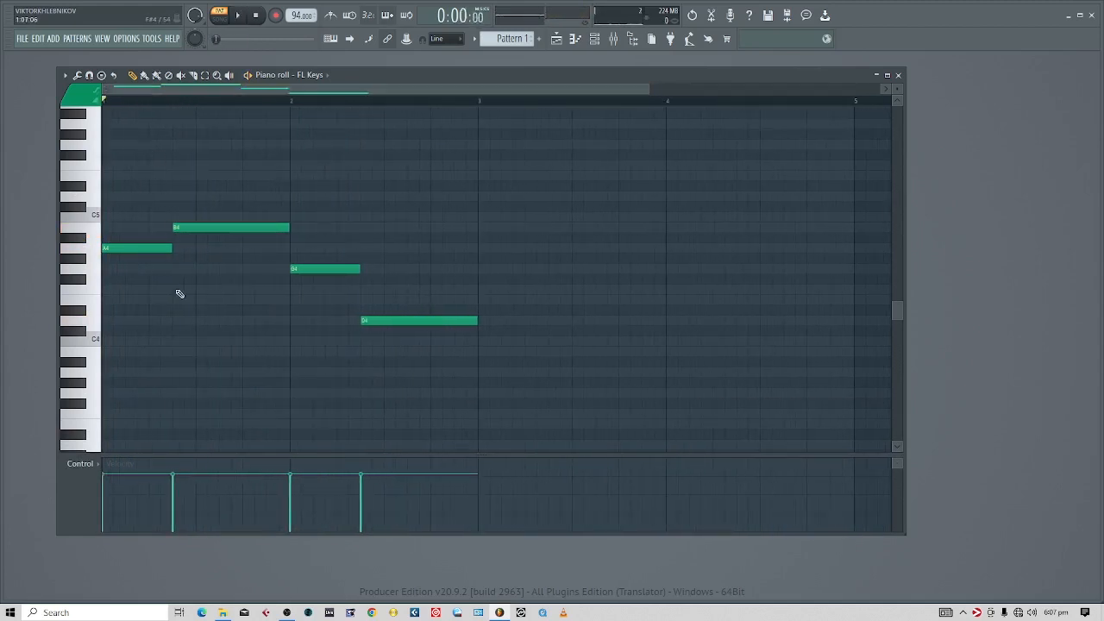
{"action": "scroll", "coordinate": [178, 310], "scroll_direction": "up", "scroll_amount": 1}
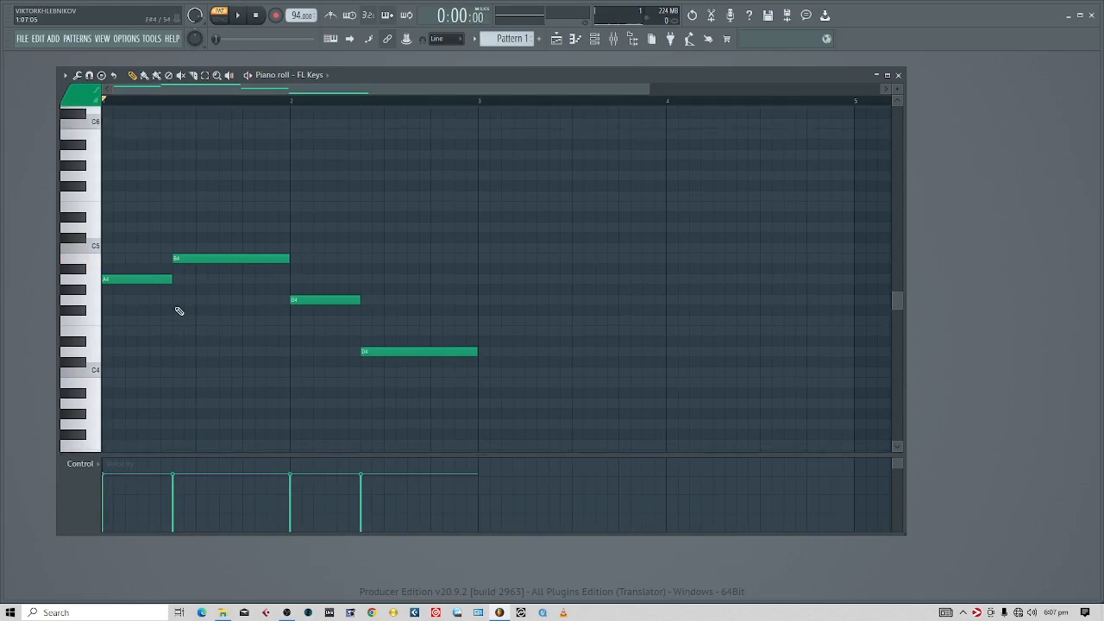
{"action": "left_click", "coordinate": [131, 279]}
{"action": "left_click_drag", "start_coordinate": [112, 249], "coordinate": [109, 237]}
{"action": "left_click", "coordinate": [106, 207]}
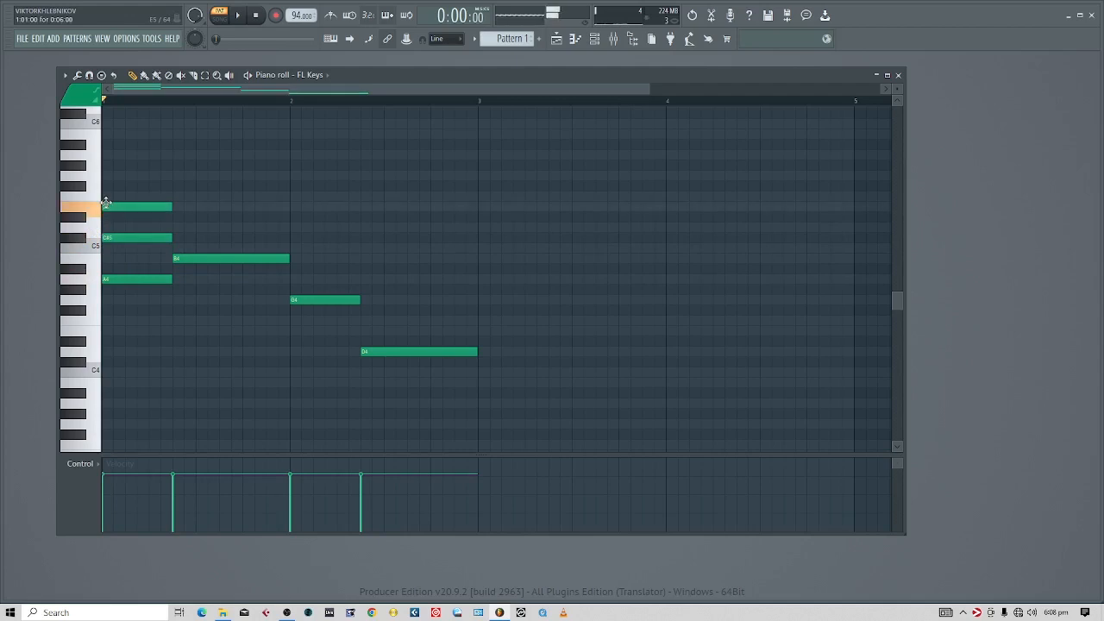
{"action": "key", "text": "space"}
{"action": "key", "text": "space"}
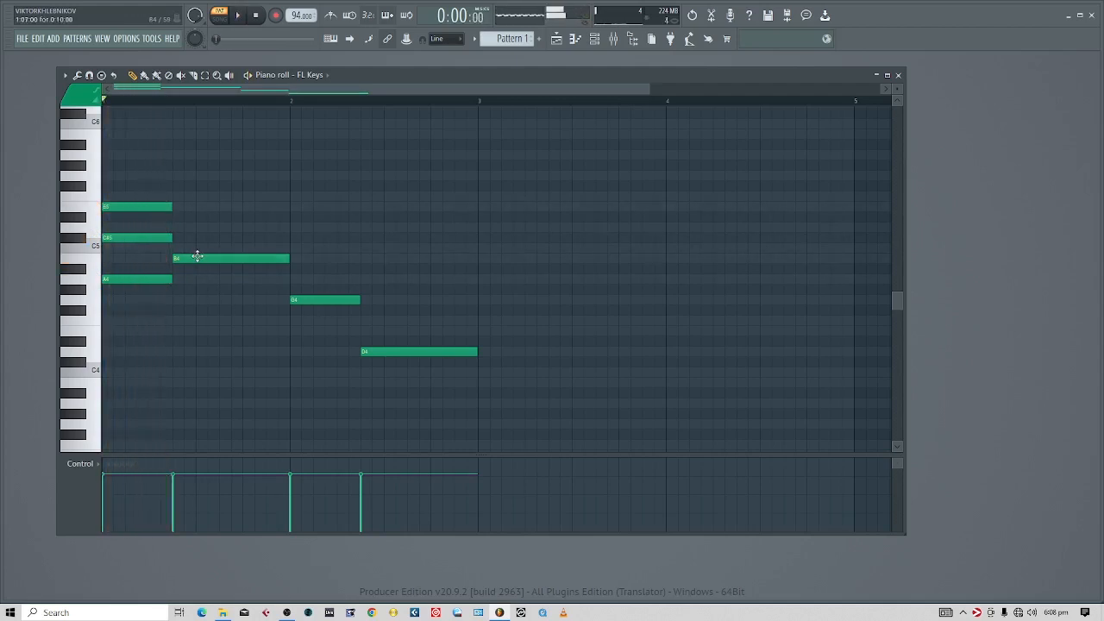
{"action": "left_click", "coordinate": [175, 227]}
{"action": "left_click", "coordinate": [175, 184]}
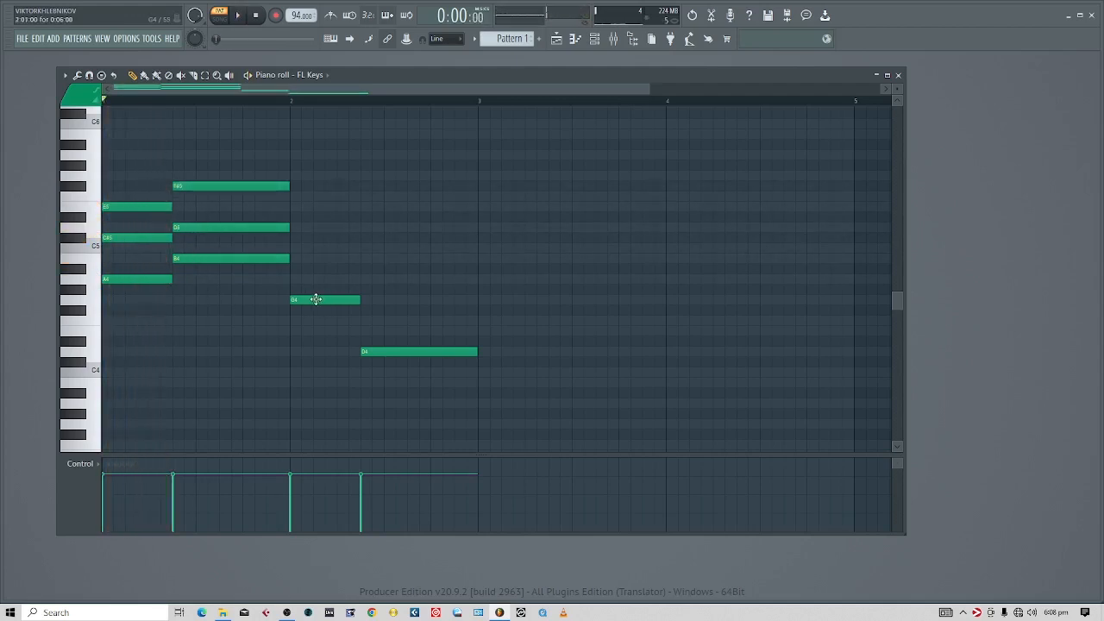
Stack six-step B4 and D5 notes above the G4 note at the start of bar 2.
{"action": "left_click", "coordinate": [295, 272]}
{"action": "left_click_drag", "start_coordinate": [295, 272], "coordinate": [295, 262]}
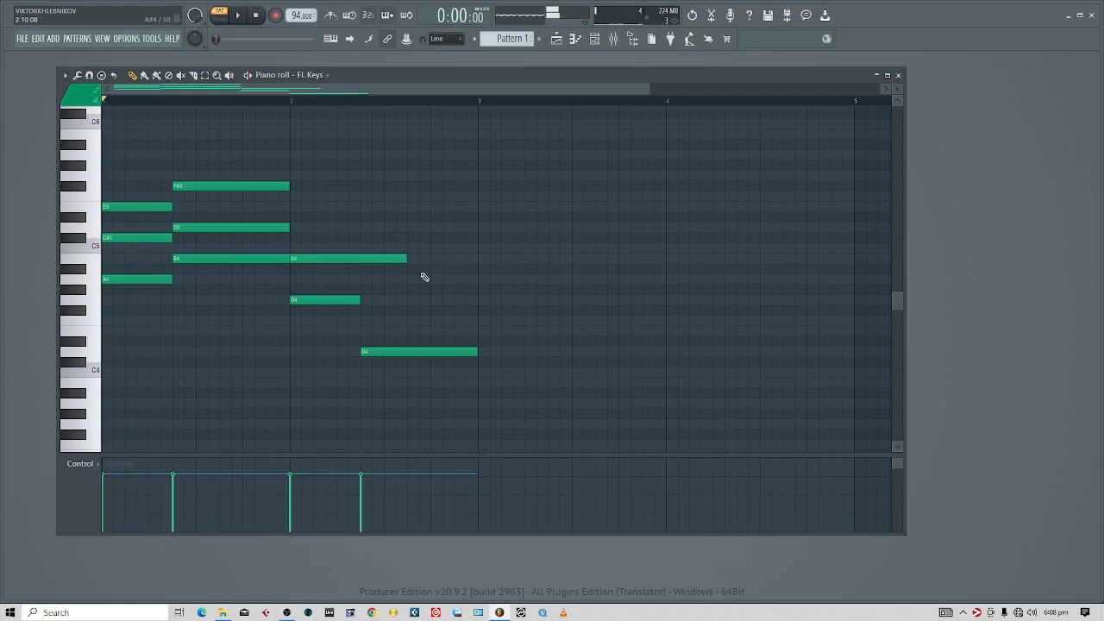
{"action": "left_click_drag", "start_coordinate": [409, 263], "coordinate": [367, 260]}
{"action": "left_click", "coordinate": [295, 238]}
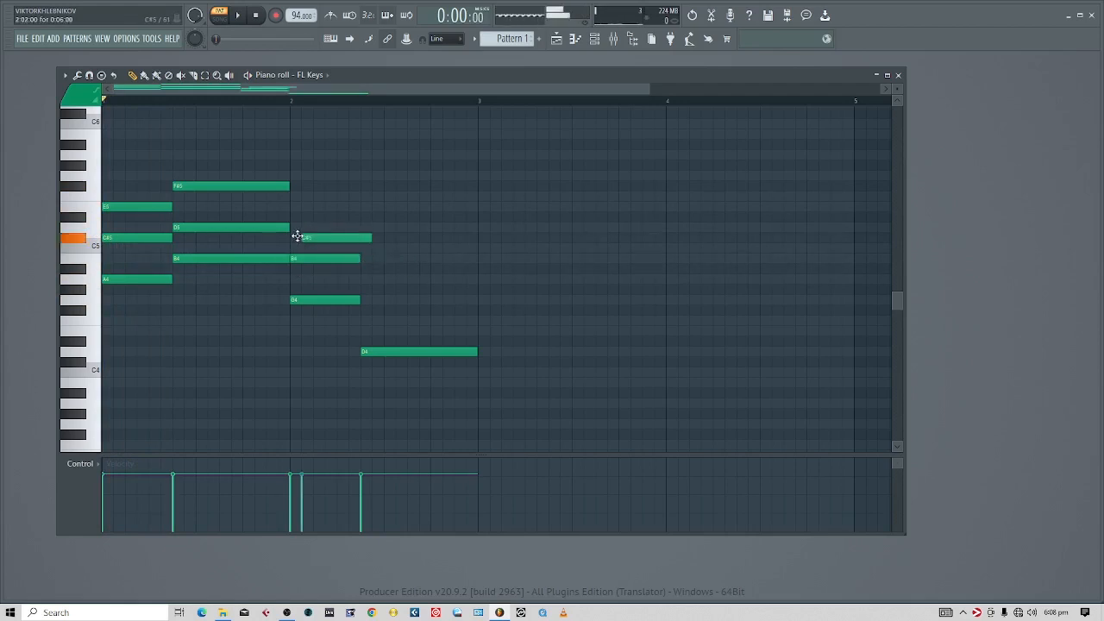
{"action": "left_click_drag", "start_coordinate": [295, 238], "coordinate": [293, 228]}
Stack ten-step F#4 and A4 notes above the D4 note in bar 2 and play the chords.
{"action": "left_click", "coordinate": [363, 320]}
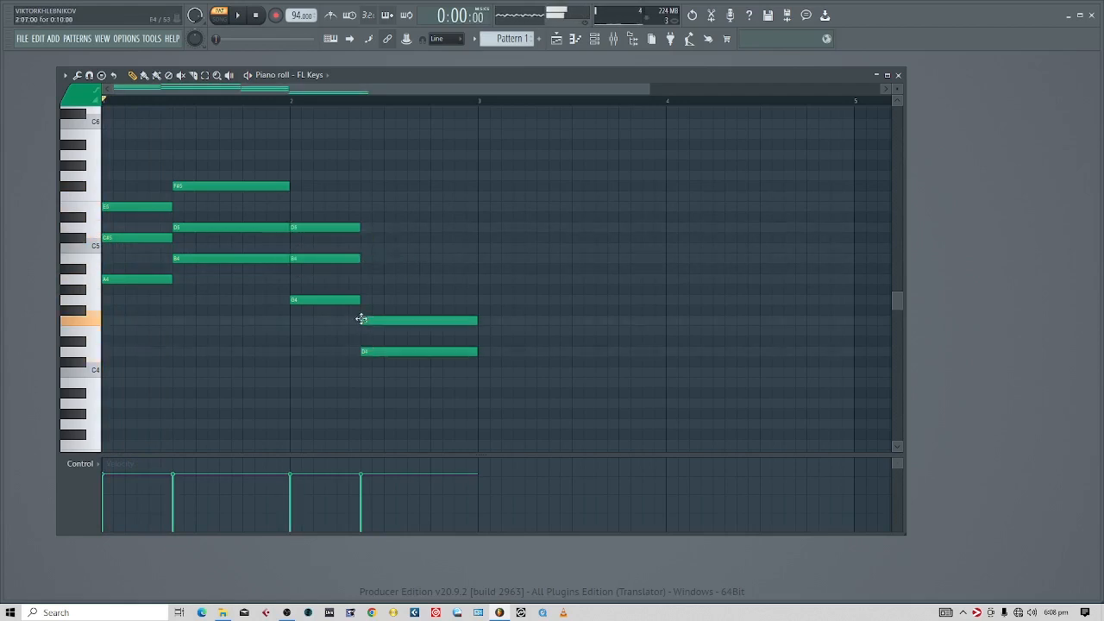
{"action": "left_click_drag", "start_coordinate": [364, 320], "coordinate": [364, 310]}
{"action": "left_click", "coordinate": [364, 279]}
{"action": "key", "text": "space"}
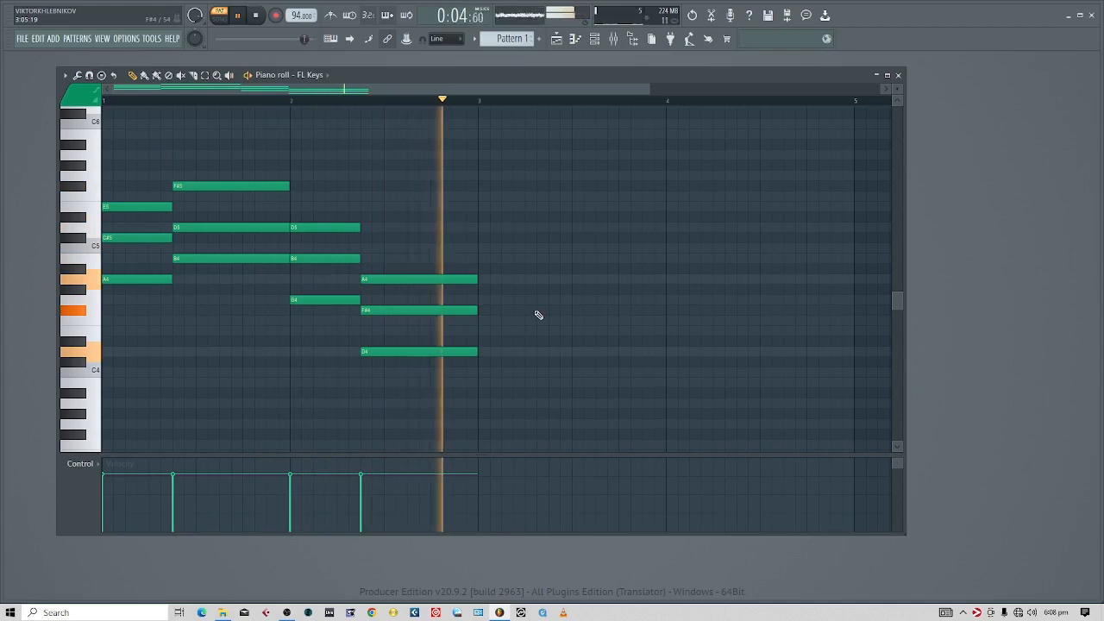
{"action": "key", "text": "space"}
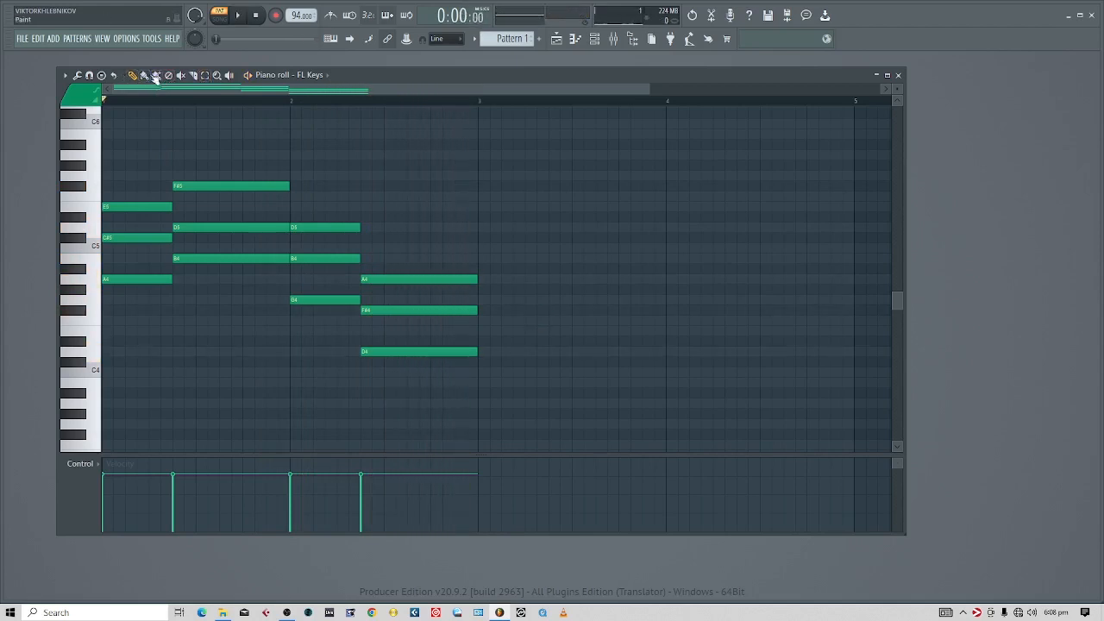
{"action": "left_click", "coordinate": [169, 75]}
{"action": "left_click", "coordinate": [217, 76]}
{"action": "left_click", "coordinate": [133, 76]}
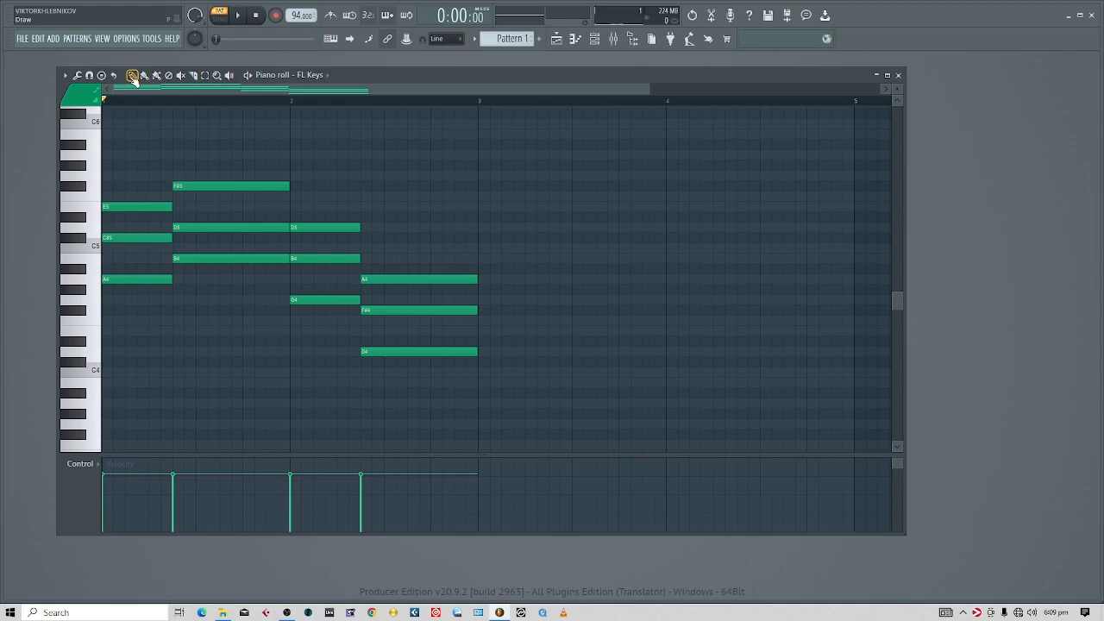
Select the G4, F#4 and D4 notes in bar 2, move them up one octave and play the pattern.
{"action": "left_click", "coordinate": [205, 76]}
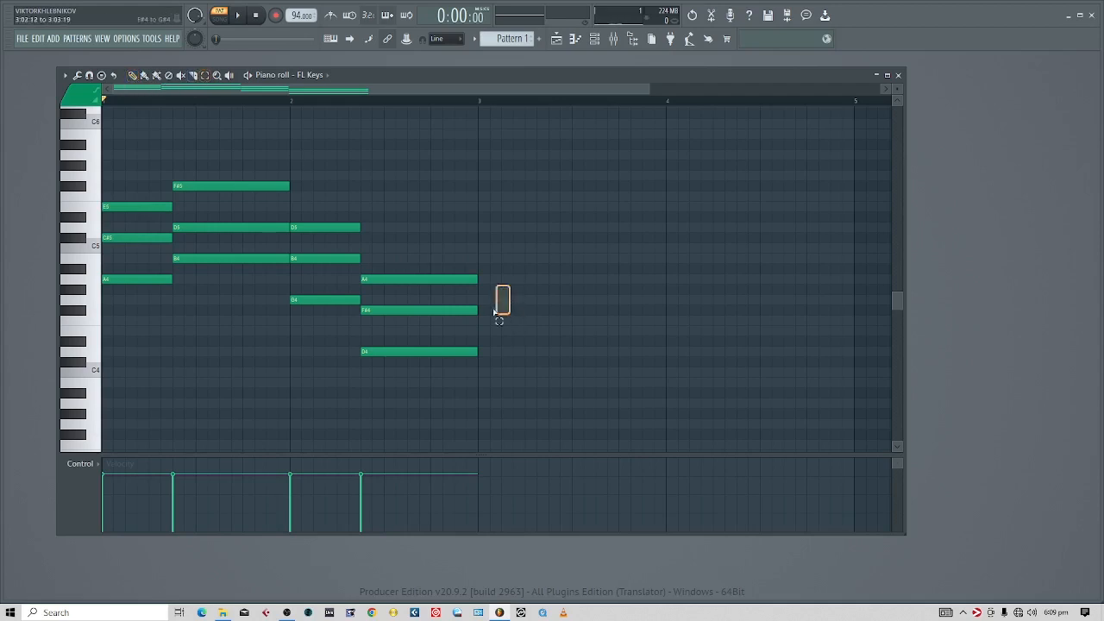
{"action": "left_click_drag", "start_coordinate": [510, 285], "coordinate": [293, 385]}
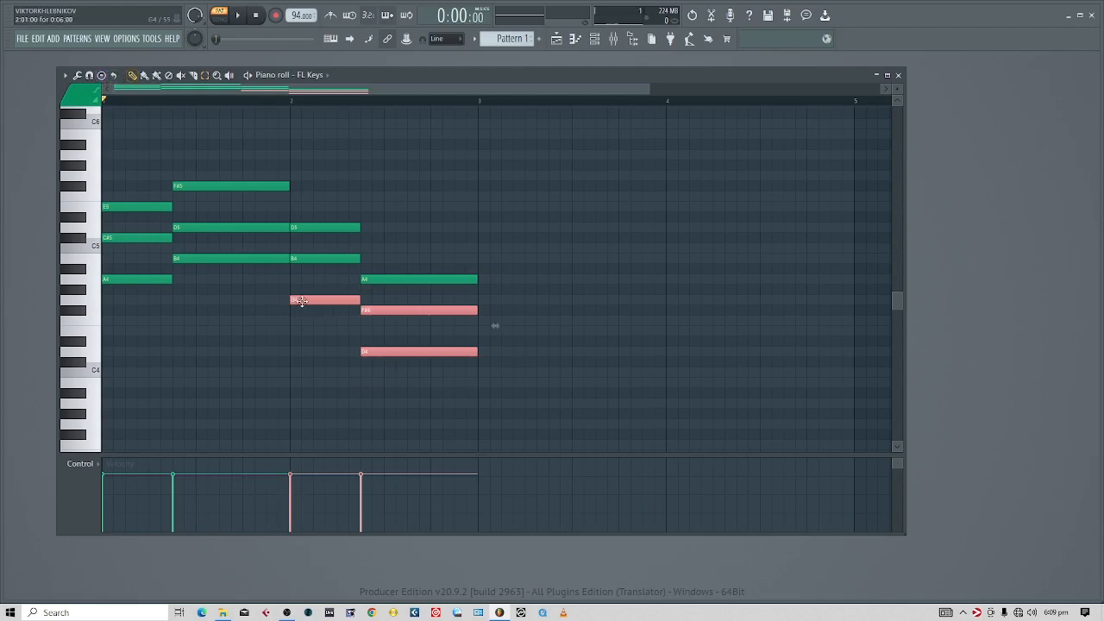
{"action": "left_click_drag", "start_coordinate": [317, 291], "coordinate": [320, 175]}
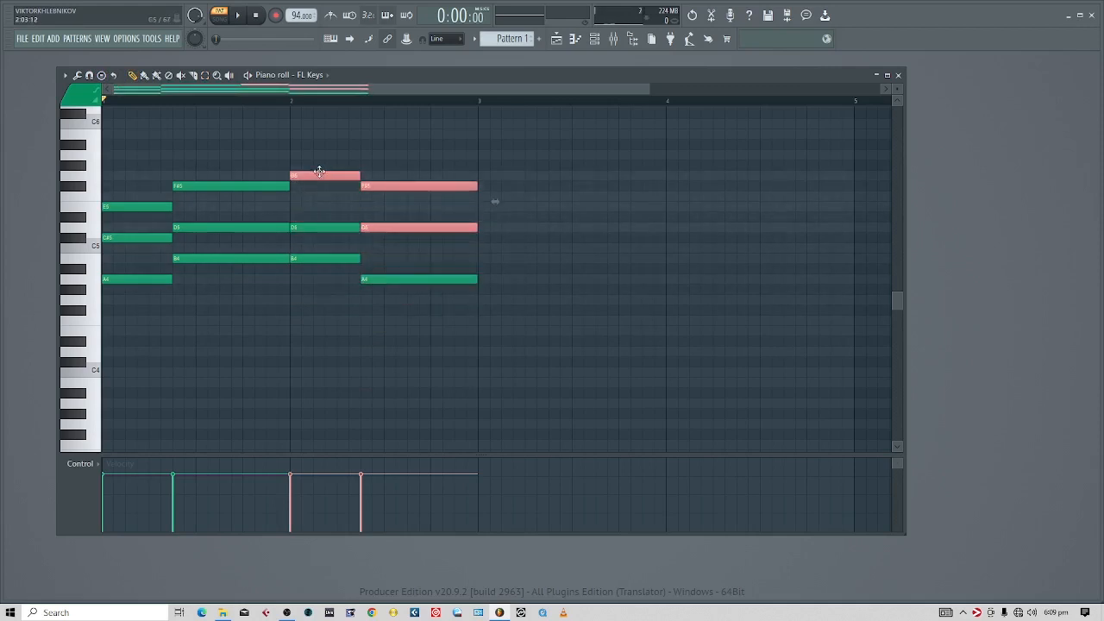
{"action": "key", "text": "space"}
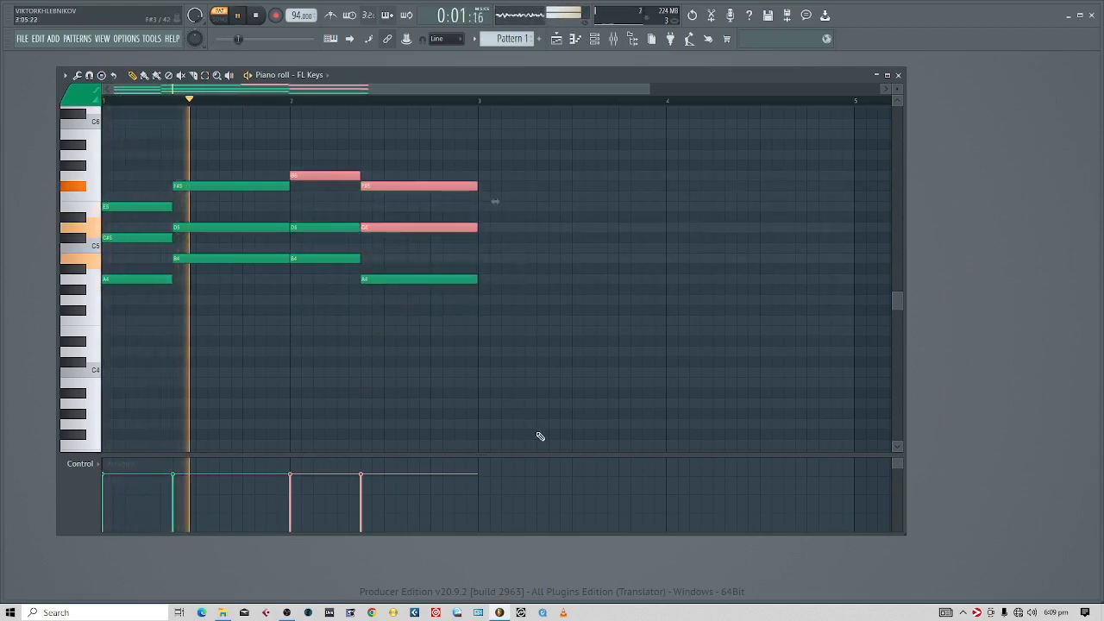
{"action": "left_click", "coordinate": [335, 357]}
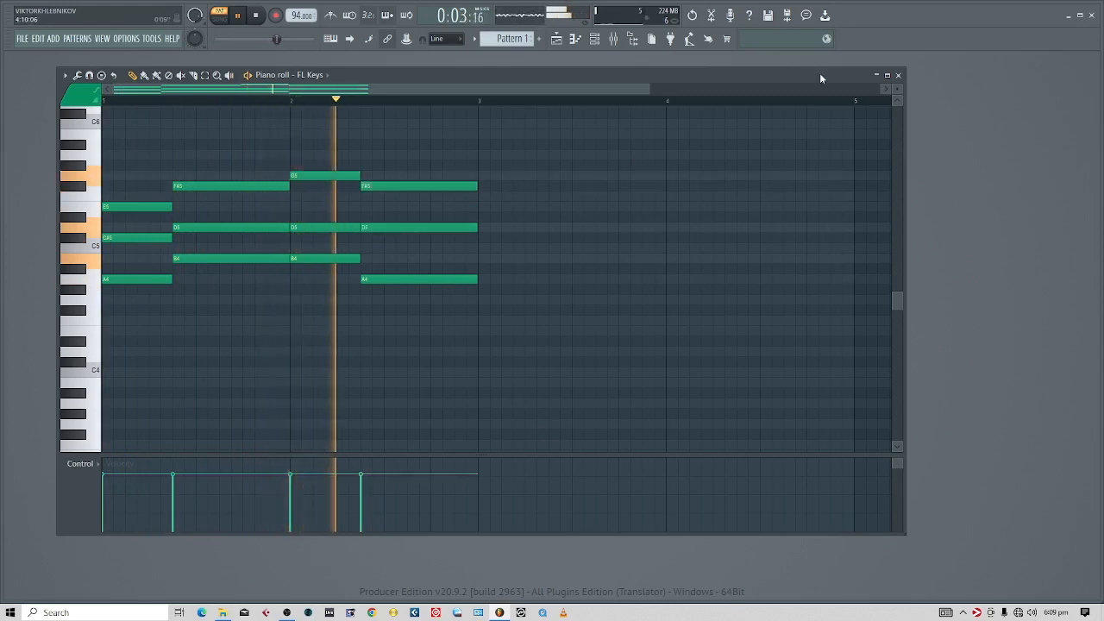
Return to the channel rack, clone the FL Keys channel and close the clone's plugin window.
{"action": "left_click", "coordinate": [899, 75]}
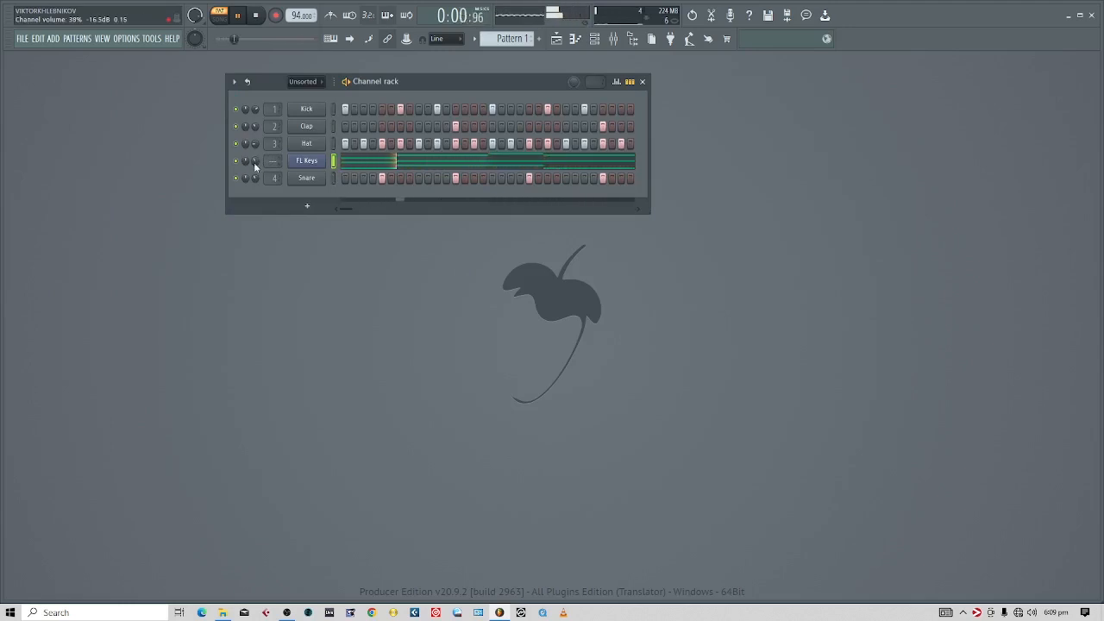
{"action": "key", "text": "space"}
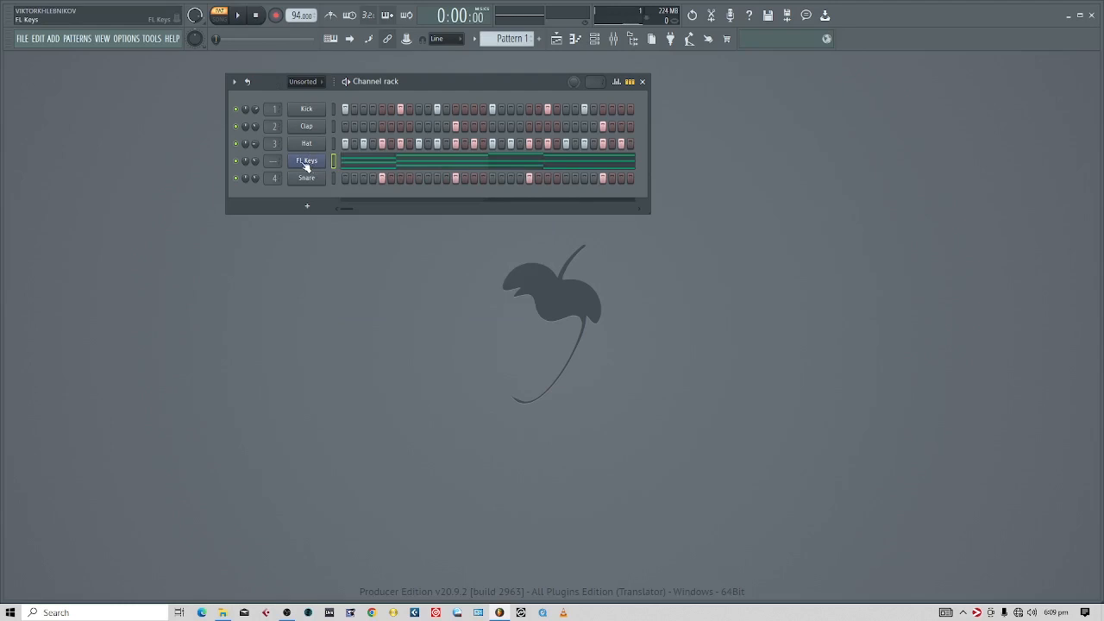
{"action": "right_click", "coordinate": [307, 164]}
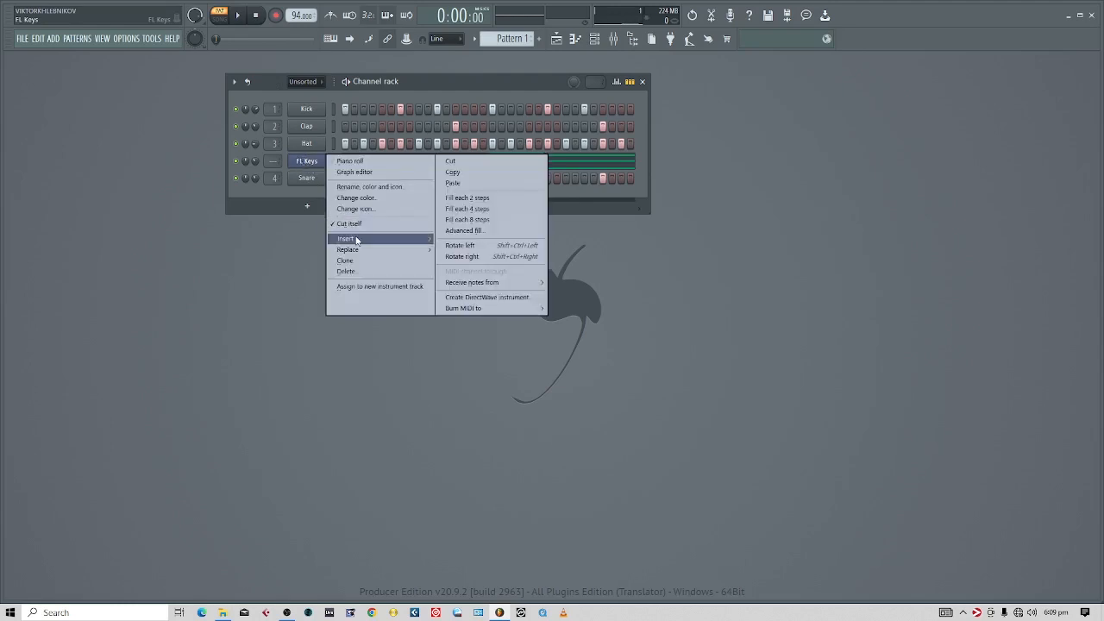
{"action": "mouse_move", "coordinate": [362, 238]}
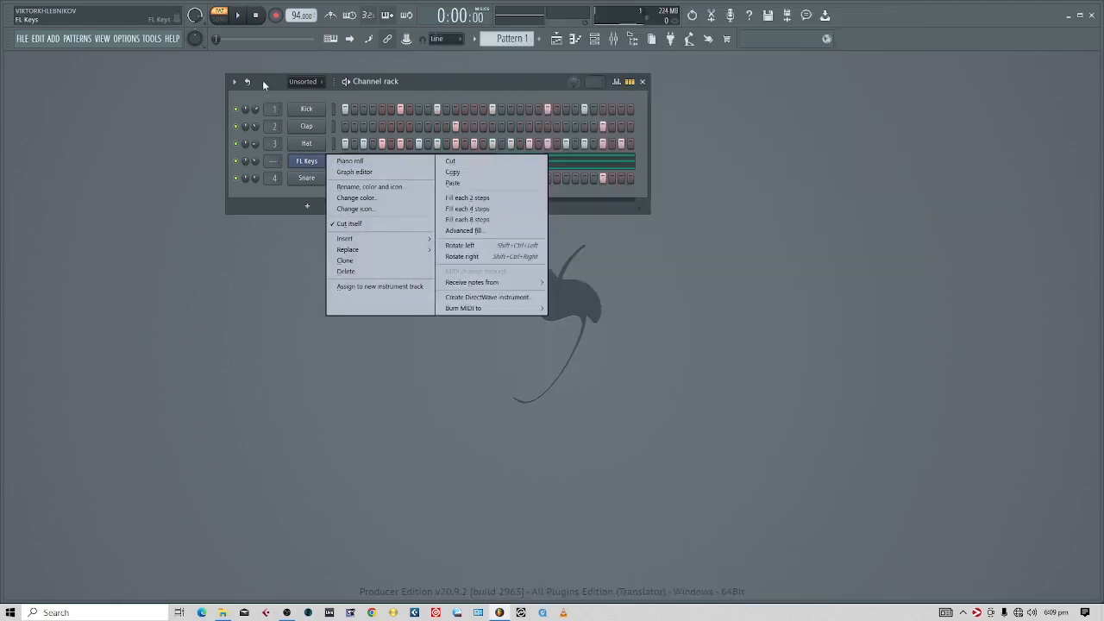
{"action": "left_click", "coordinate": [262, 79]}
{"action": "right_click", "coordinate": [302, 161]}
{"action": "left_click", "coordinate": [345, 260]}
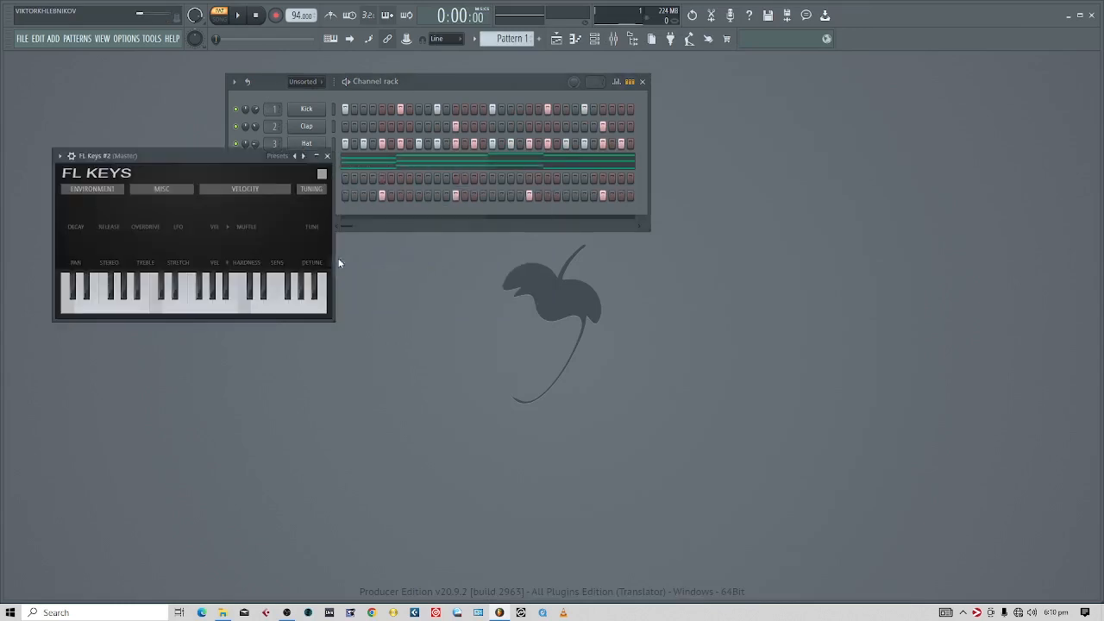
{"action": "left_click_drag", "start_coordinate": [243, 158], "coordinate": [397, 312]}
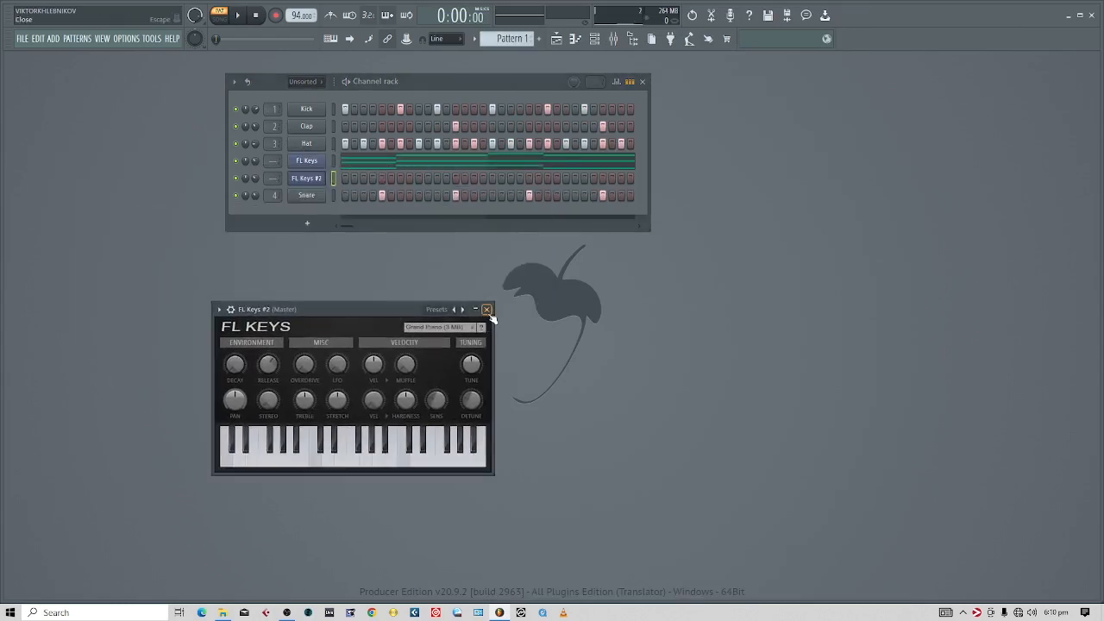
{"action": "left_click", "coordinate": [488, 310]}
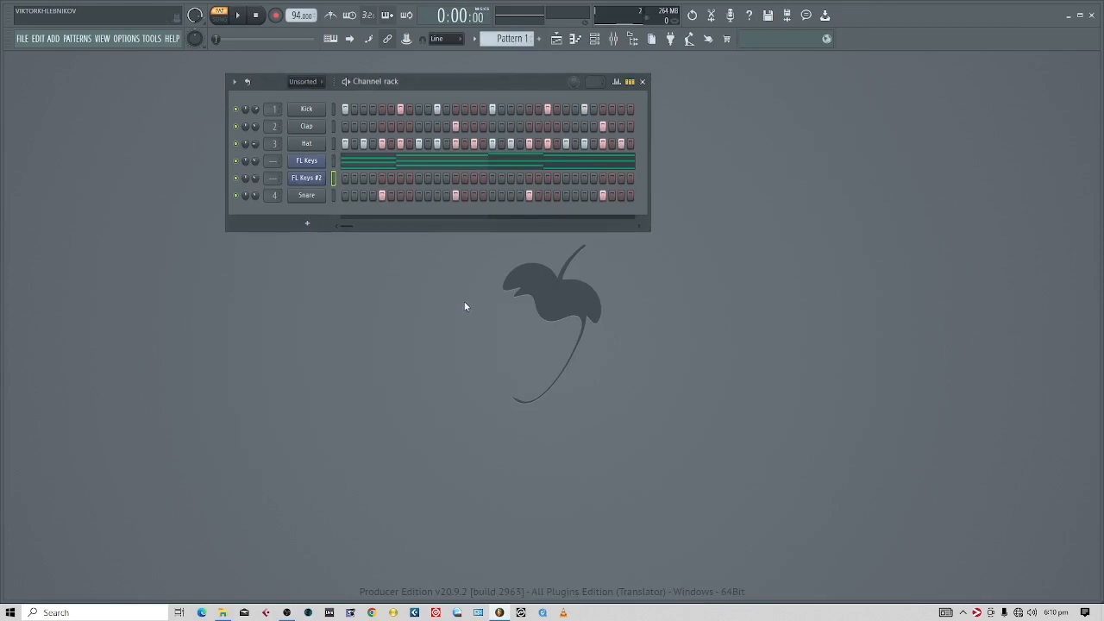
Copy the FL Keys notes into the FL Keys #2 channel and mute the original FL Keys channel.
{"action": "right_click", "coordinate": [318, 163]}
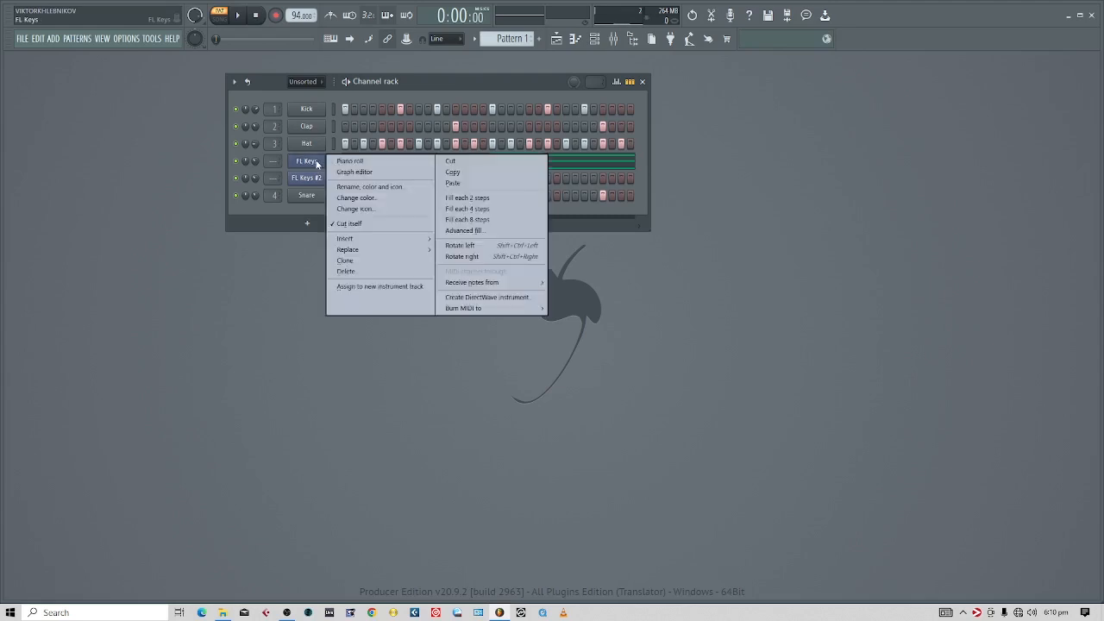
{"action": "left_click", "coordinate": [472, 172]}
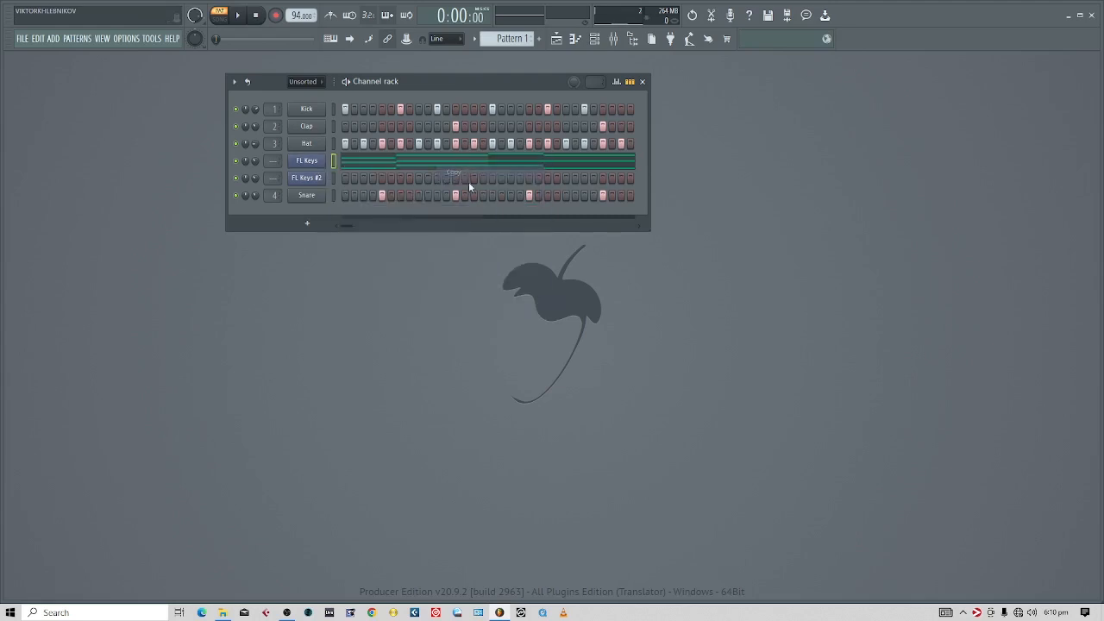
{"action": "right_click", "coordinate": [316, 182]}
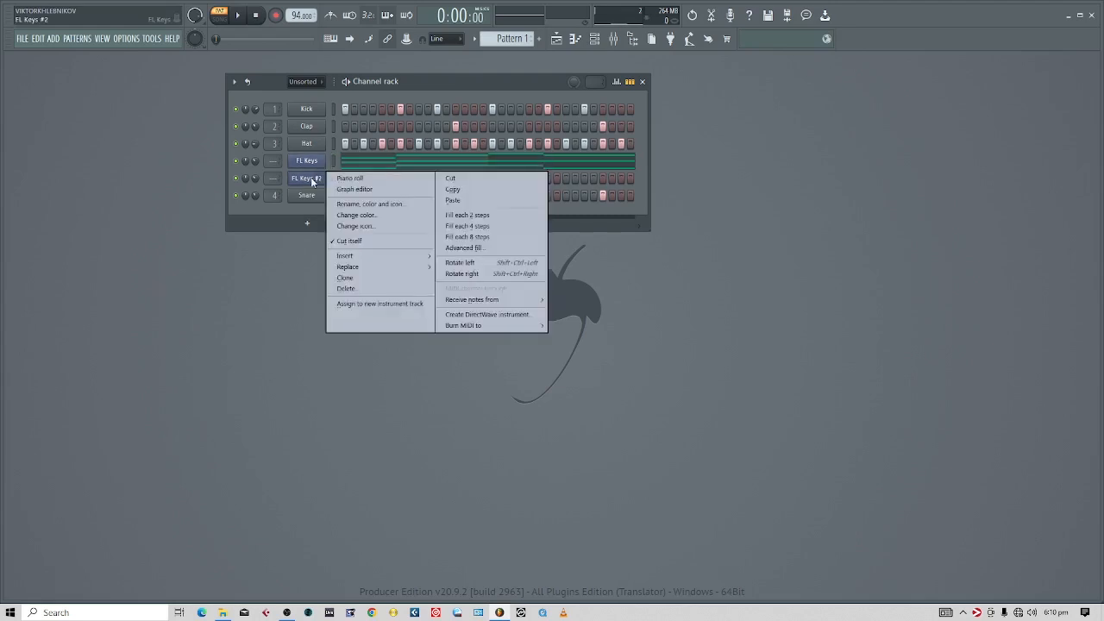
{"action": "left_click", "coordinate": [468, 201]}
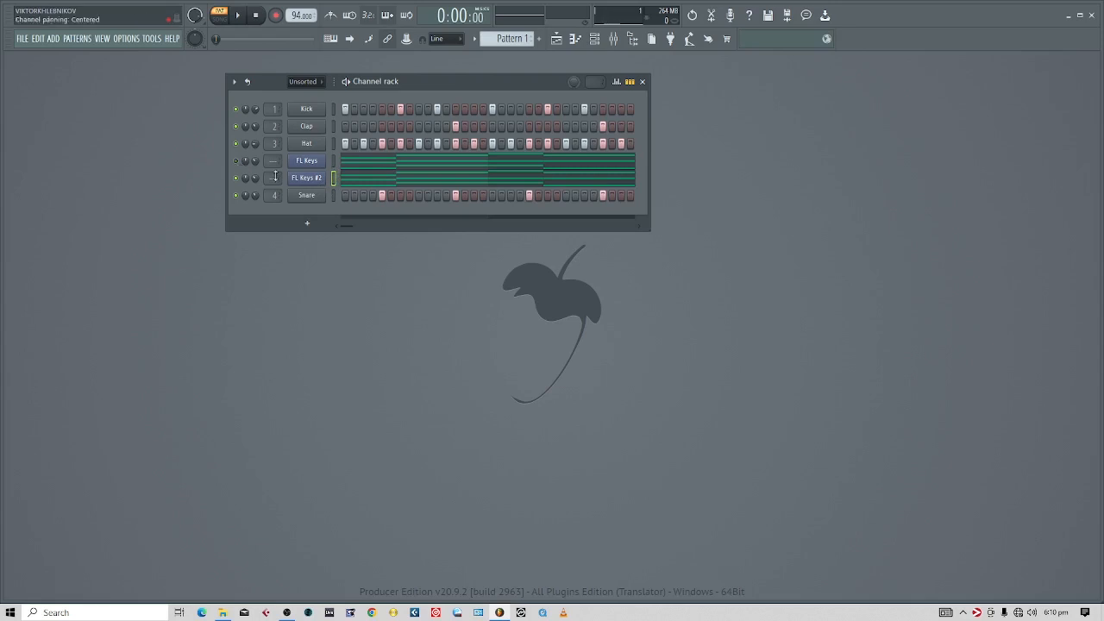
{"action": "left_click", "coordinate": [237, 162]}
{"action": "left_click", "coordinate": [238, 162]}
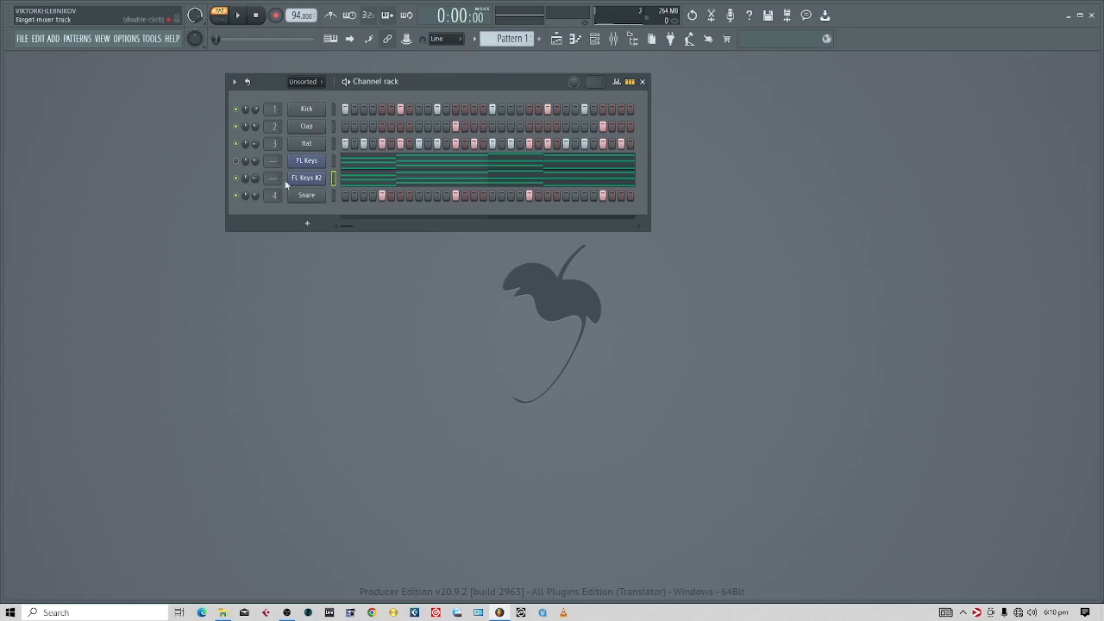
Open the FL Keys #2 piano roll and arrange one-step A5 notes on steps 9, 11, 13 and 15 of bar 1 during playback.
{"action": "left_click", "coordinate": [382, 184]}
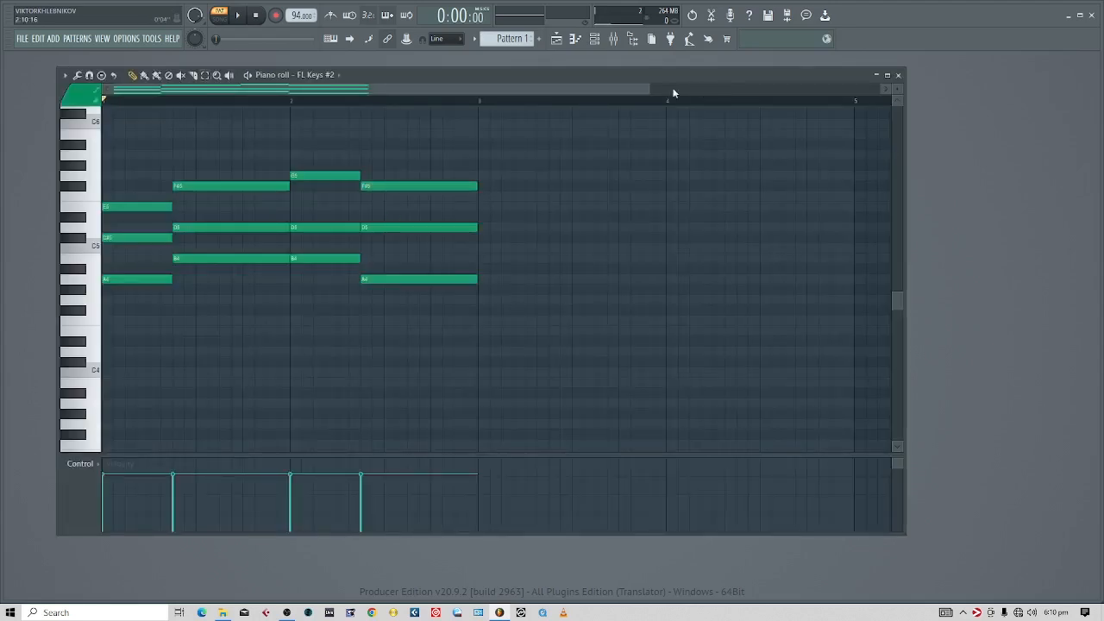
{"action": "key", "text": "space"}
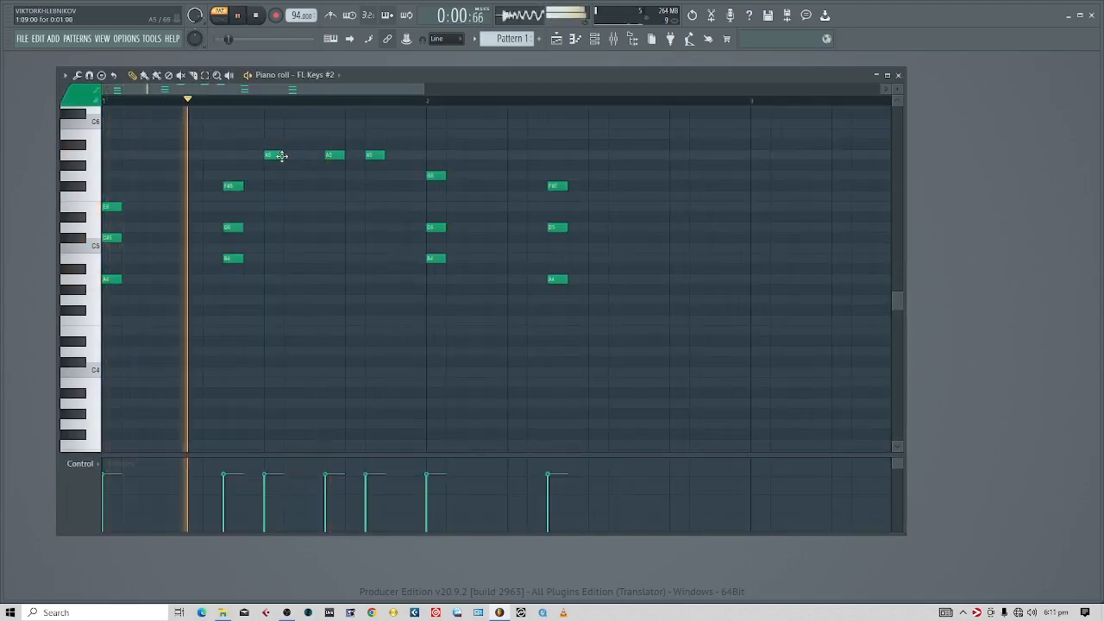
{"action": "left_click_drag", "start_coordinate": [339, 155], "coordinate": [345, 155]}
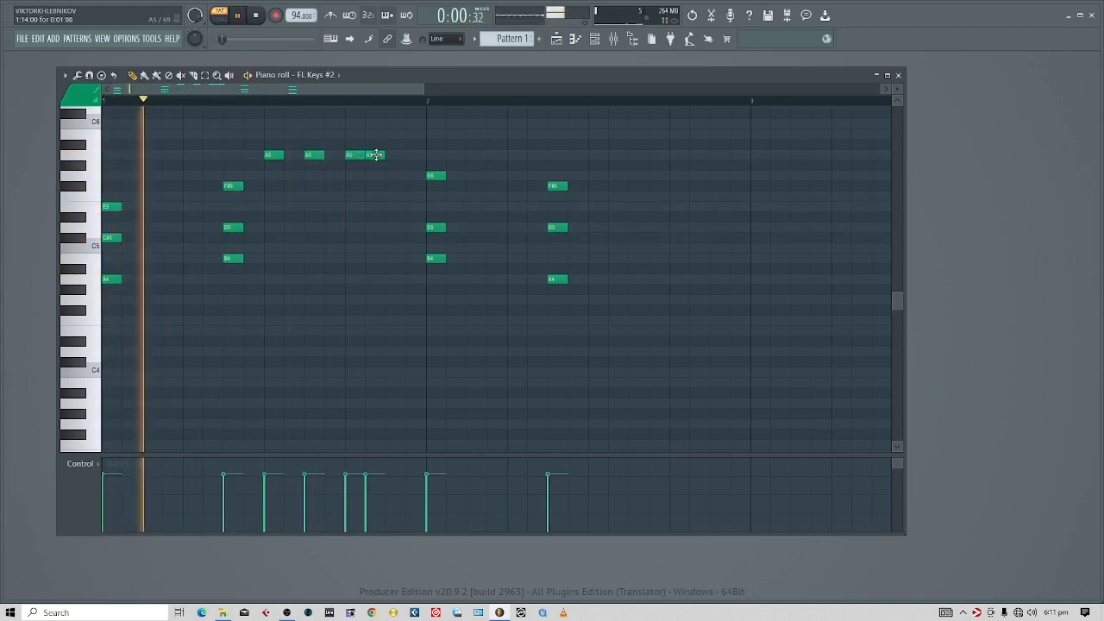
{"action": "right_click", "coordinate": [374, 154]}
{"action": "left_click", "coordinate": [388, 155]}
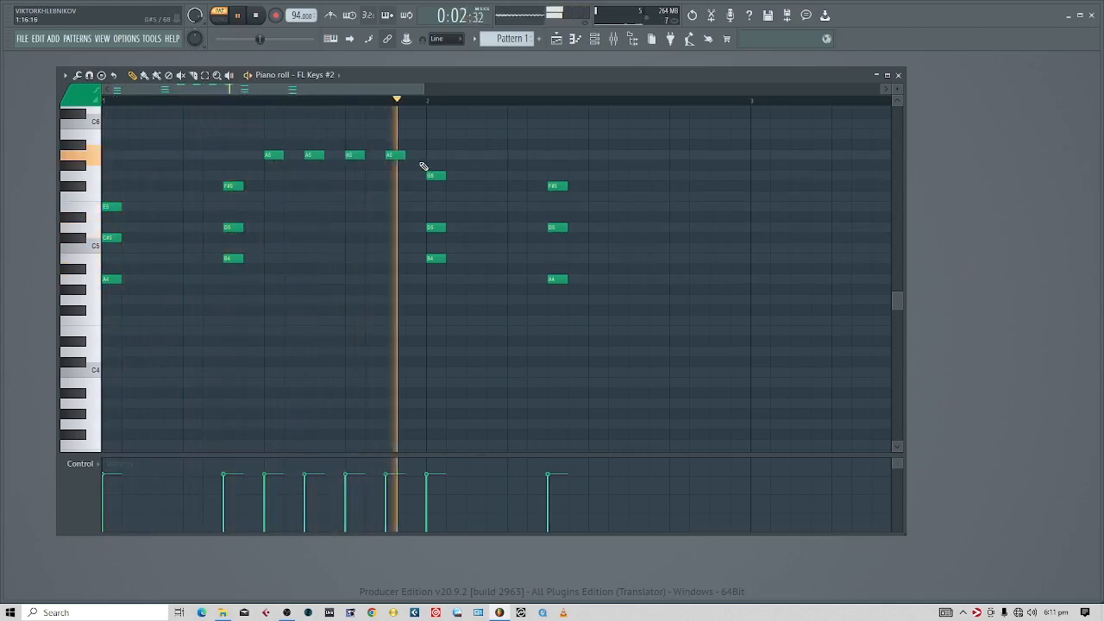
{"action": "key", "text": "space"}
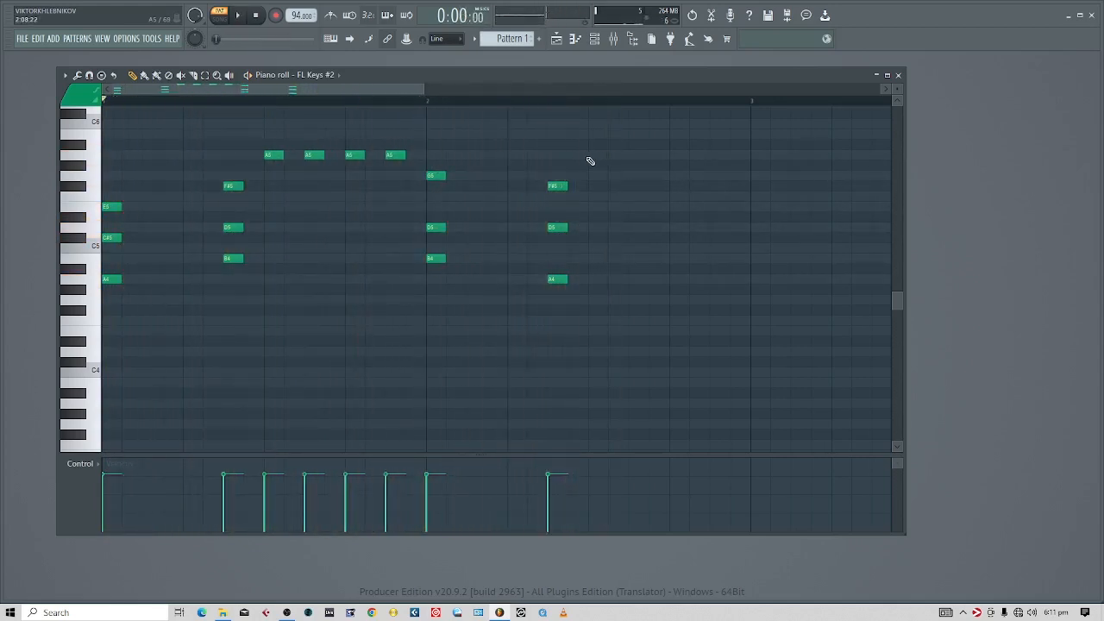
Add a one-step A5 note at step 9 of bar 2 and delete all chord notes below the A5 row.
{"action": "left_click", "coordinate": [589, 156]}
{"action": "left_click_drag", "start_coordinate": [631, 170], "coordinate": [51, 340]}
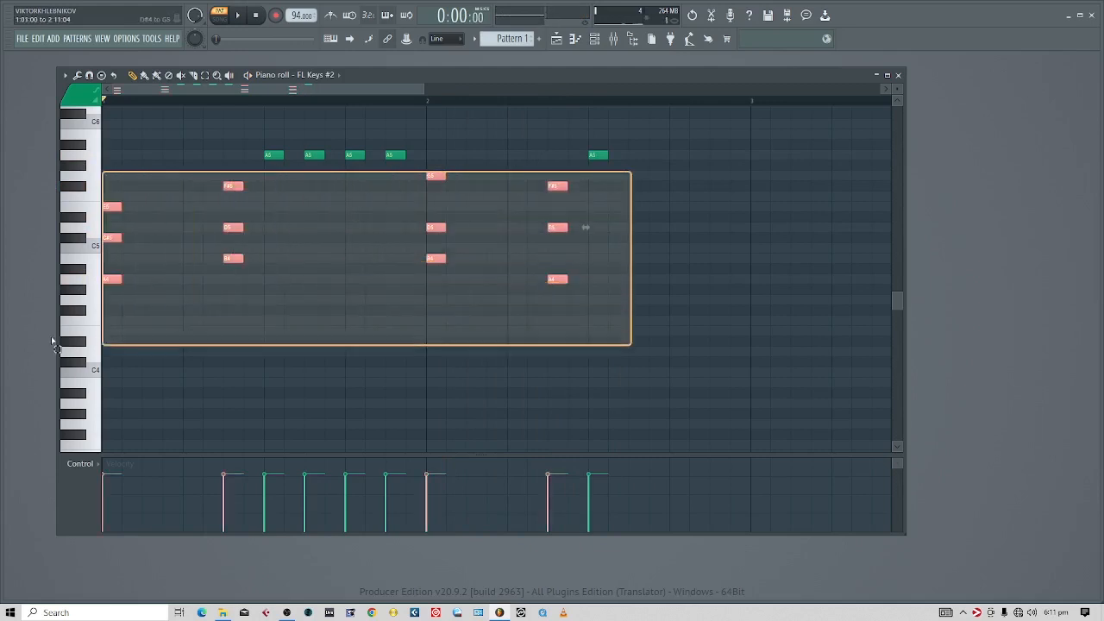
{"action": "key", "text": "Delete"}
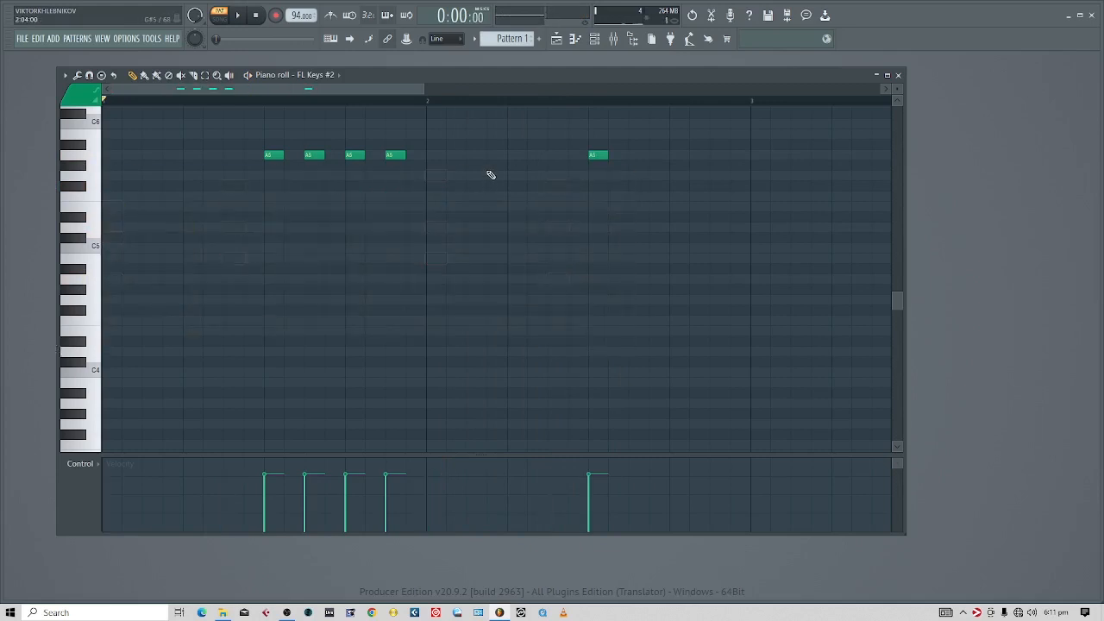
Add one-step A5 notes on steps 11, 13 and 15 of bar 2 in the FL Keys #2 piano roll and start playback.
{"action": "left_click", "coordinate": [635, 156]}
{"action": "left_click", "coordinate": [672, 156]}
{"action": "left_click", "coordinate": [710, 156]}
{"action": "key", "text": "space"}
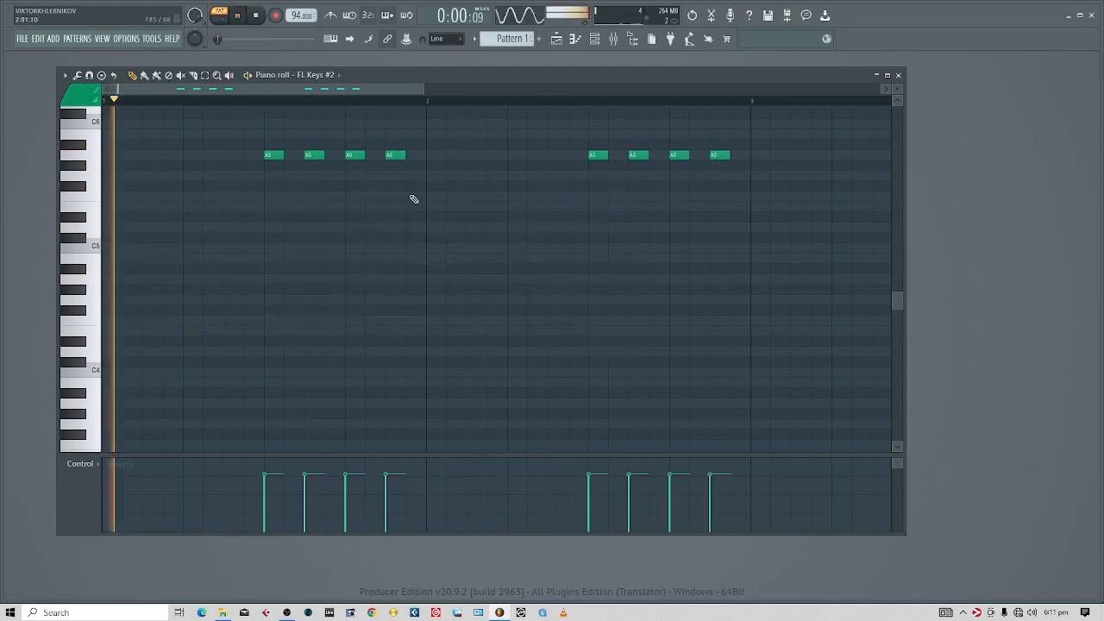
Select all eight A5 notes, duplicate them one octave lower onto the A4 row and play back the result.
{"action": "scroll", "coordinate": [354, 239], "scroll_direction": "up", "scroll_amount": 3}
{"action": "left_click_drag", "start_coordinate": [771, 215], "coordinate": [251, 276]}
{"action": "scroll", "coordinate": [360, 303], "scroll_direction": "down", "scroll_amount": 3}
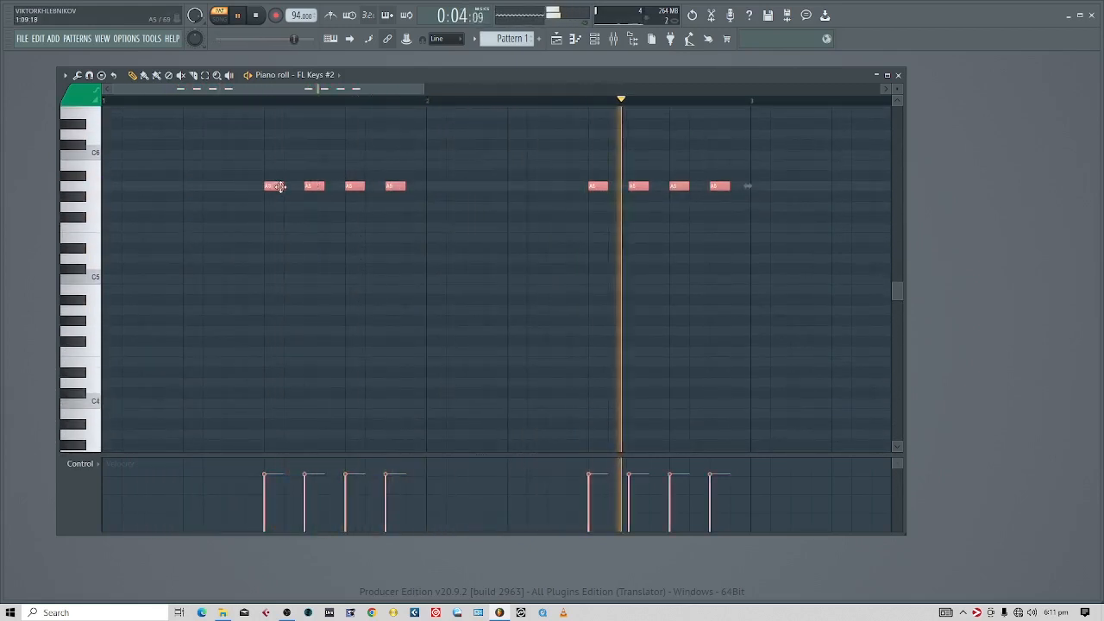
{"action": "key", "text": "space"}
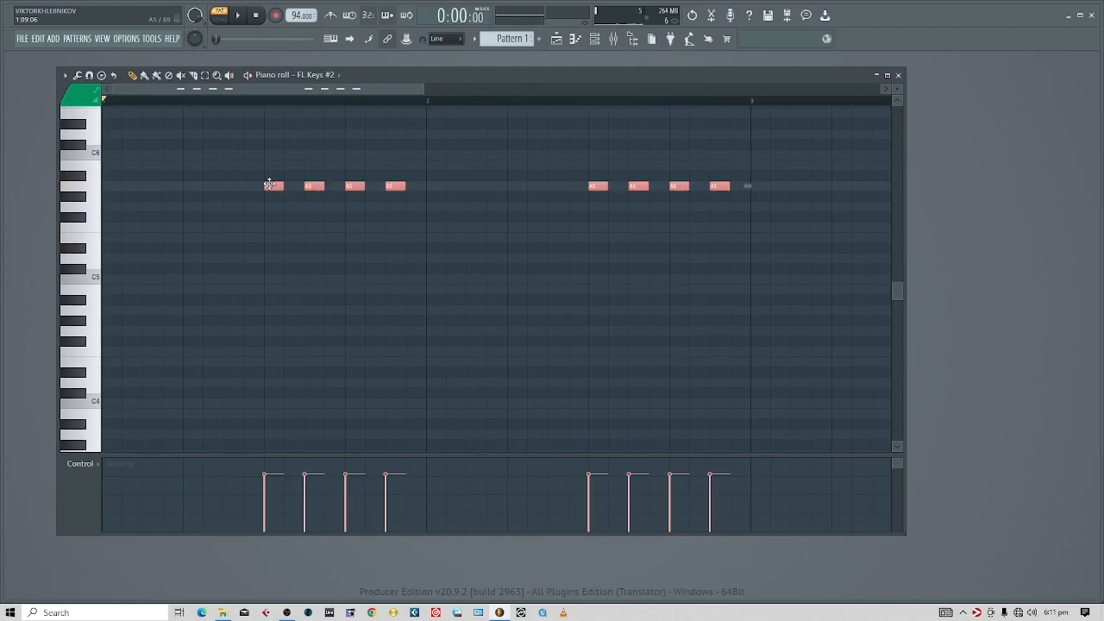
{"action": "left_click_drag", "start_coordinate": [269, 188], "coordinate": [265, 316]}
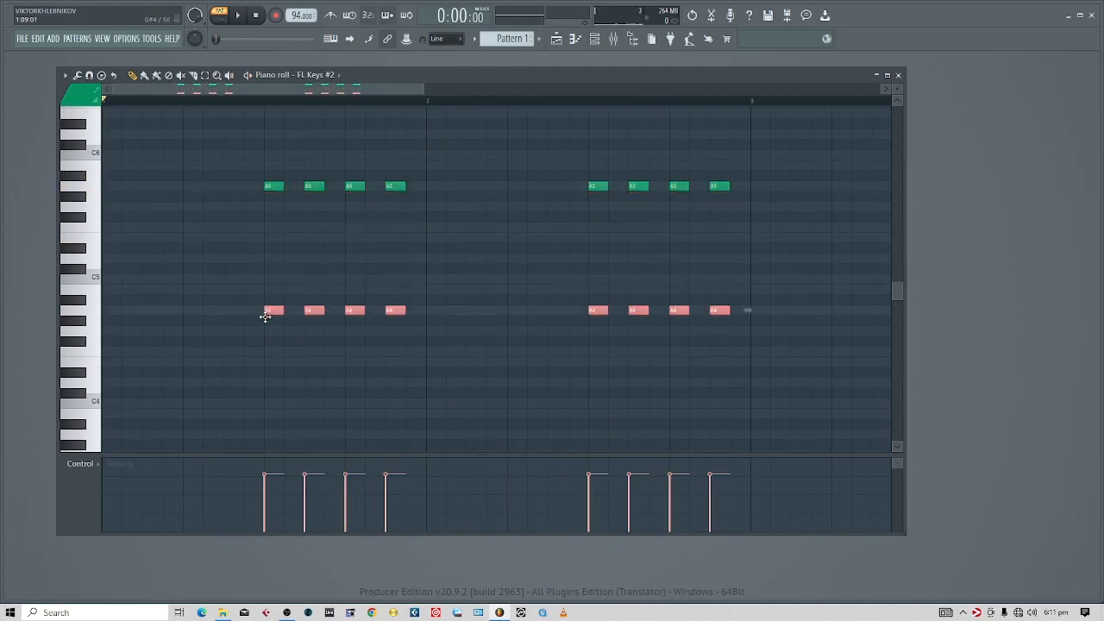
{"action": "key", "text": "space"}
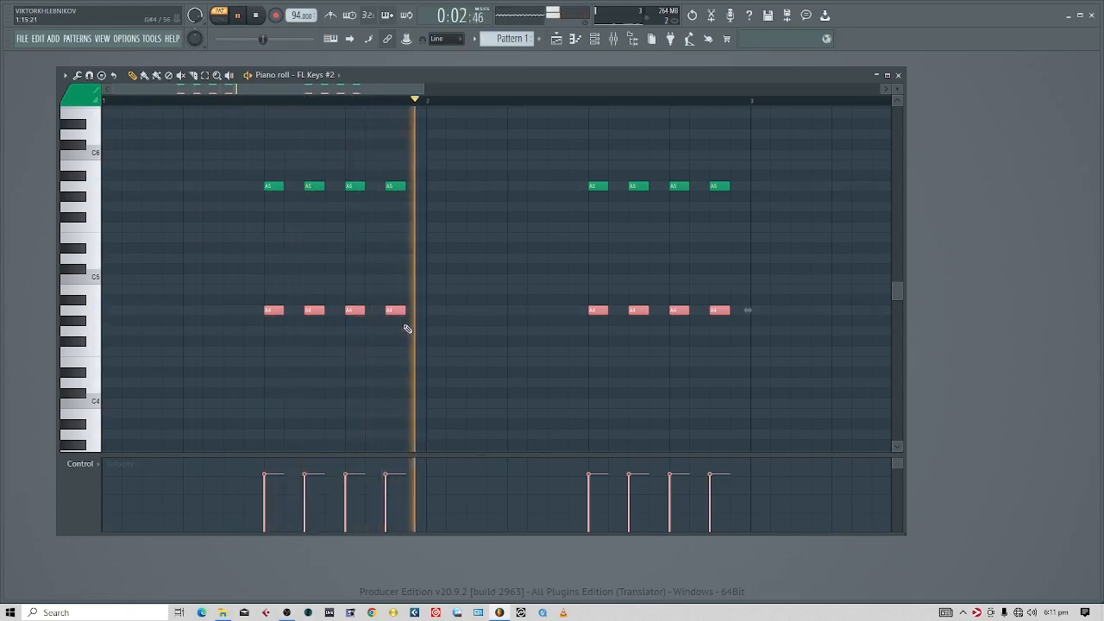
{"action": "key", "text": "space"}
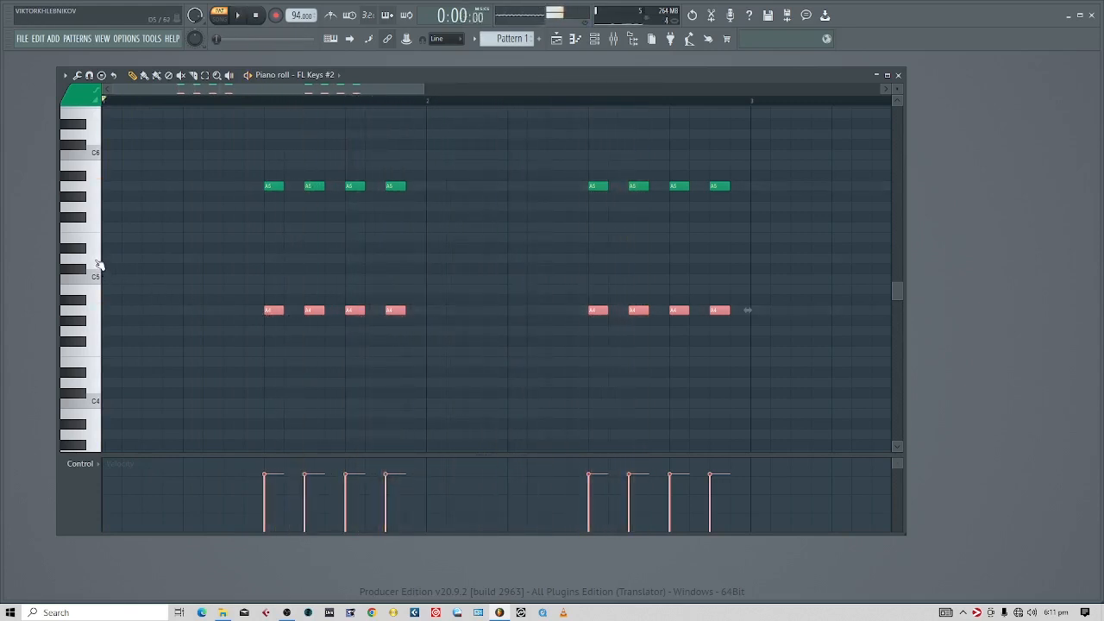
Load the Roto Organ preset on FL Keys #2 during playback, set the channel's volume to 37% and close the plugin window.
{"action": "key", "text": "F7"}
{"action": "key", "text": "space"}
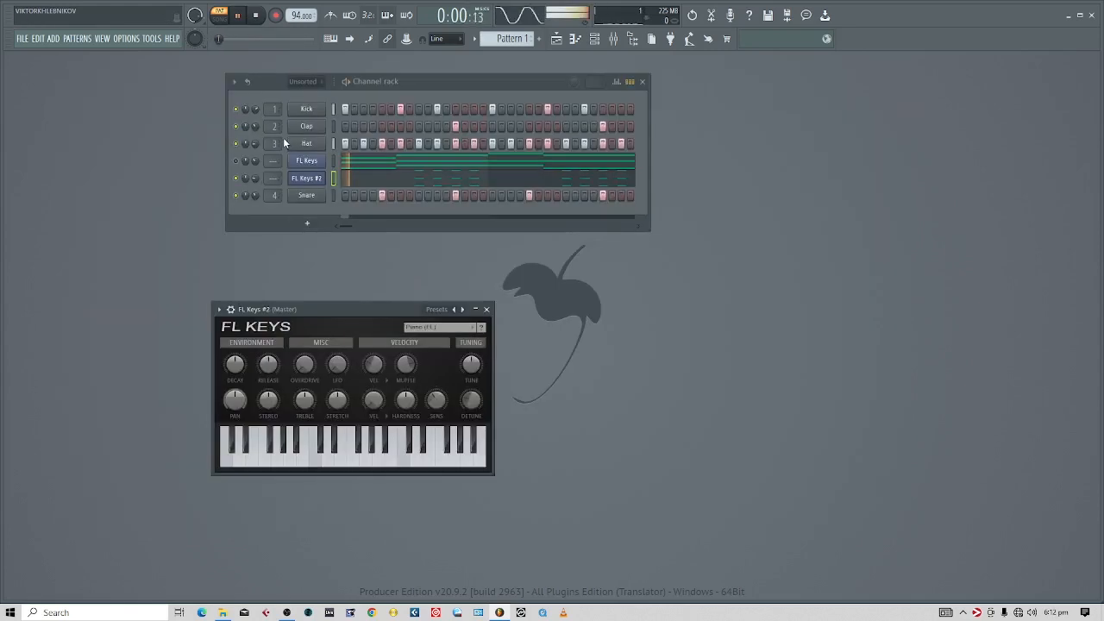
{"action": "left_click", "coordinate": [445, 328]}
{"action": "left_click", "coordinate": [439, 362]}
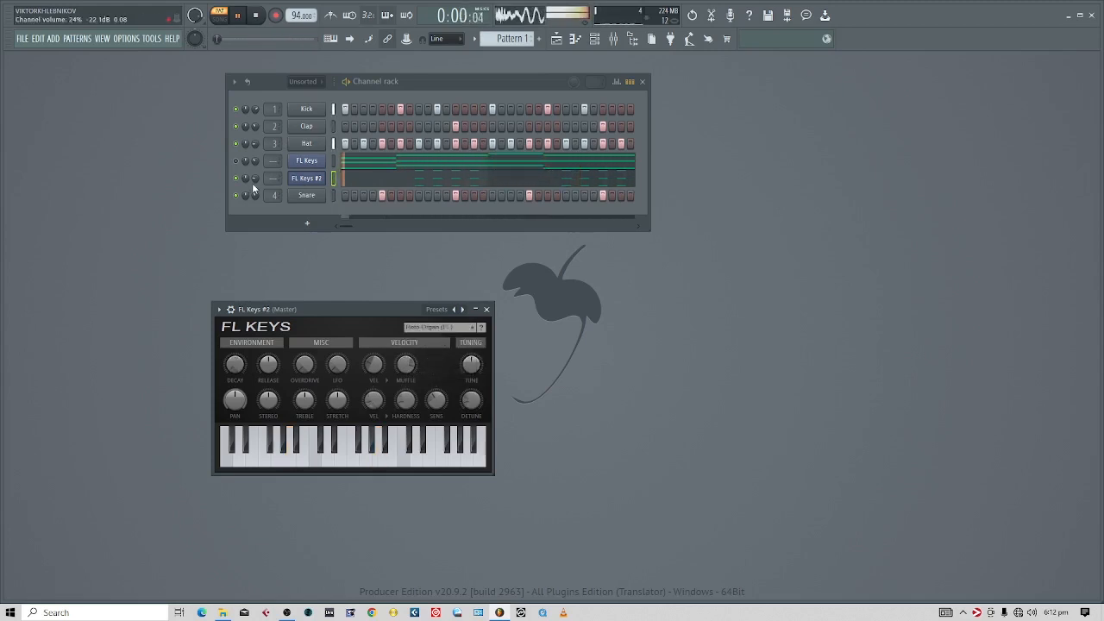
{"action": "scroll", "coordinate": [255, 178], "scroll_direction": "up", "scroll_amount": 5}
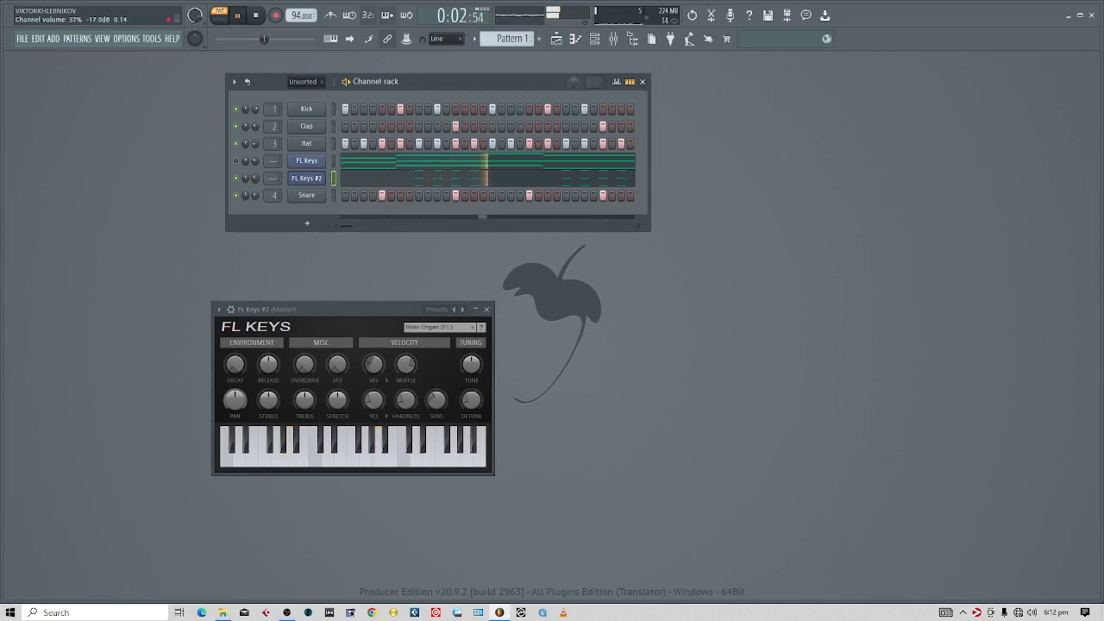
{"action": "left_click", "coordinate": [486, 308]}
Unmute the original FL Keys channel, adjust its volume, set the FL Keys #2 volume to 24% and stop playback.
{"action": "left_click", "coordinate": [236, 162]}
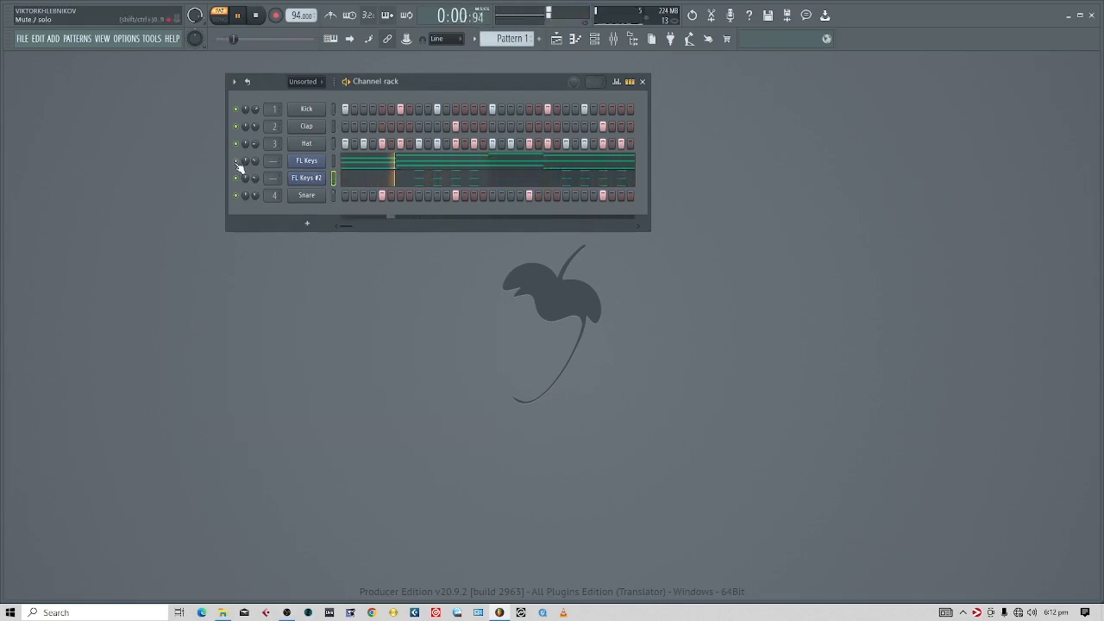
{"action": "scroll", "coordinate": [255, 162], "scroll_direction": "down", "scroll_amount": 2}
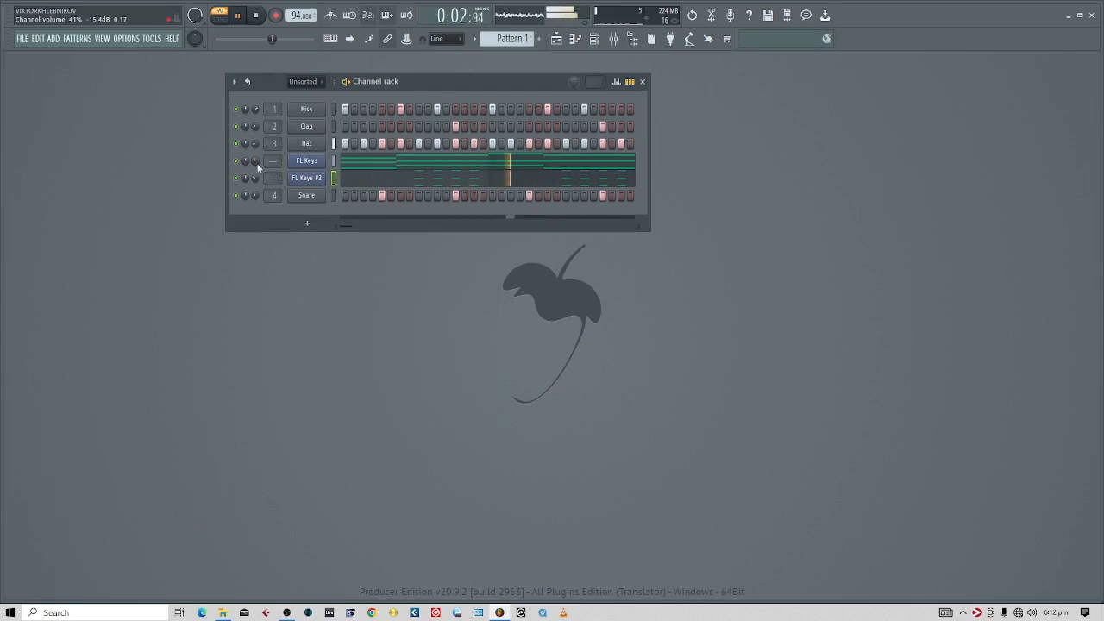
{"action": "scroll", "coordinate": [254, 164], "scroll_direction": "up", "scroll_amount": 4}
{"action": "left_click_drag", "start_coordinate": [255, 178], "coordinate": [256, 209]}
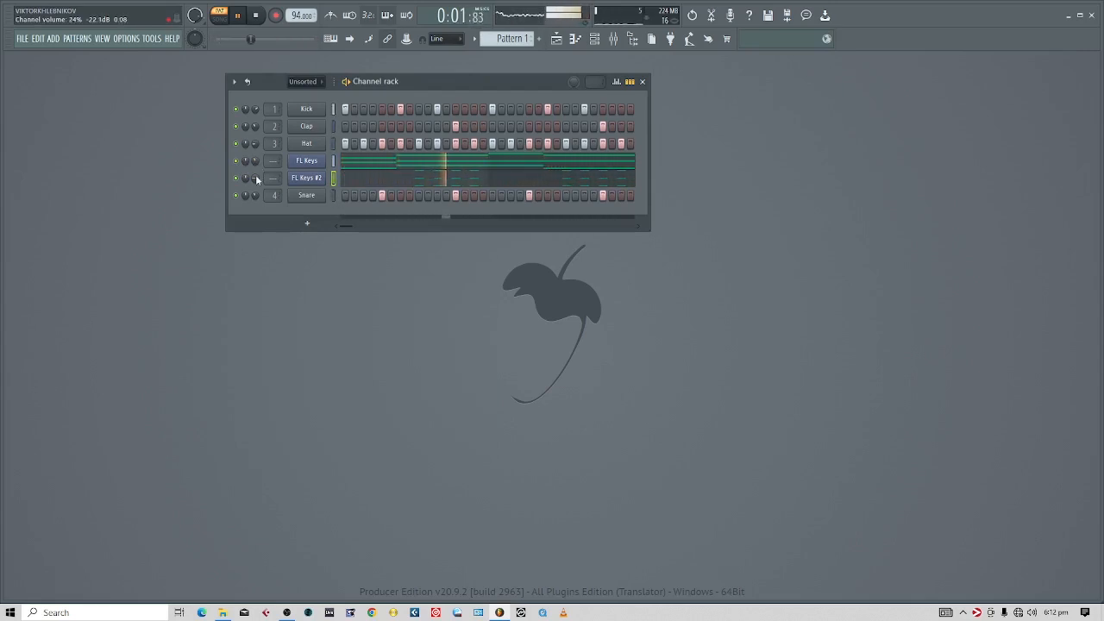
{"action": "key", "text": "space"}
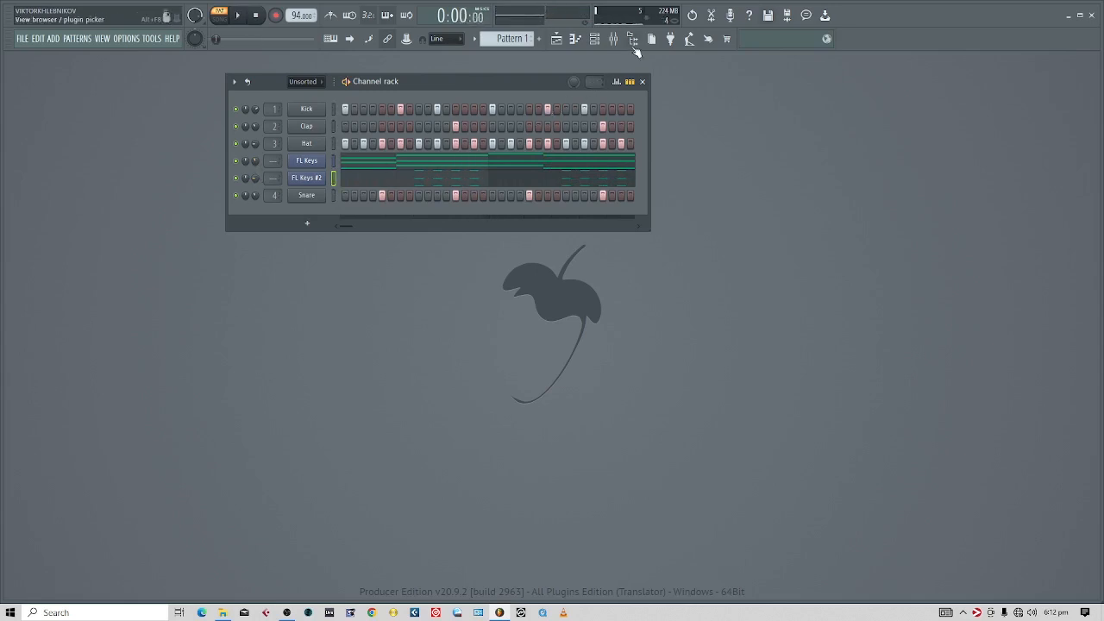
Show the browser, expand the Orchestral pack, add Strings Section as a new channel and close its plugin window.
{"action": "left_click", "coordinate": [633, 41]}
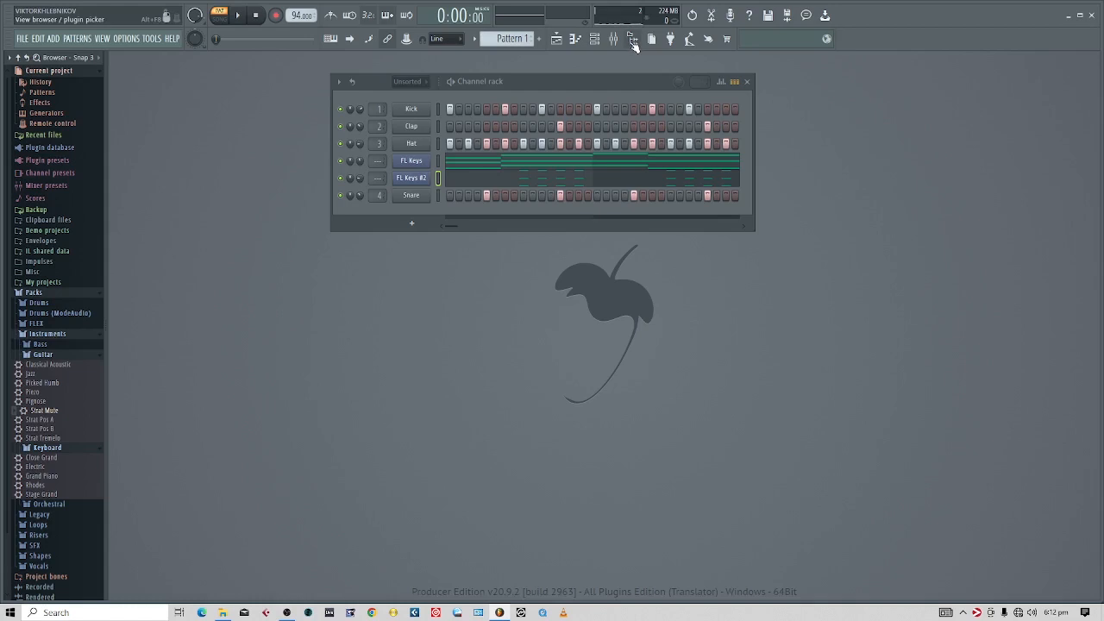
{"action": "left_click", "coordinate": [37, 303]}
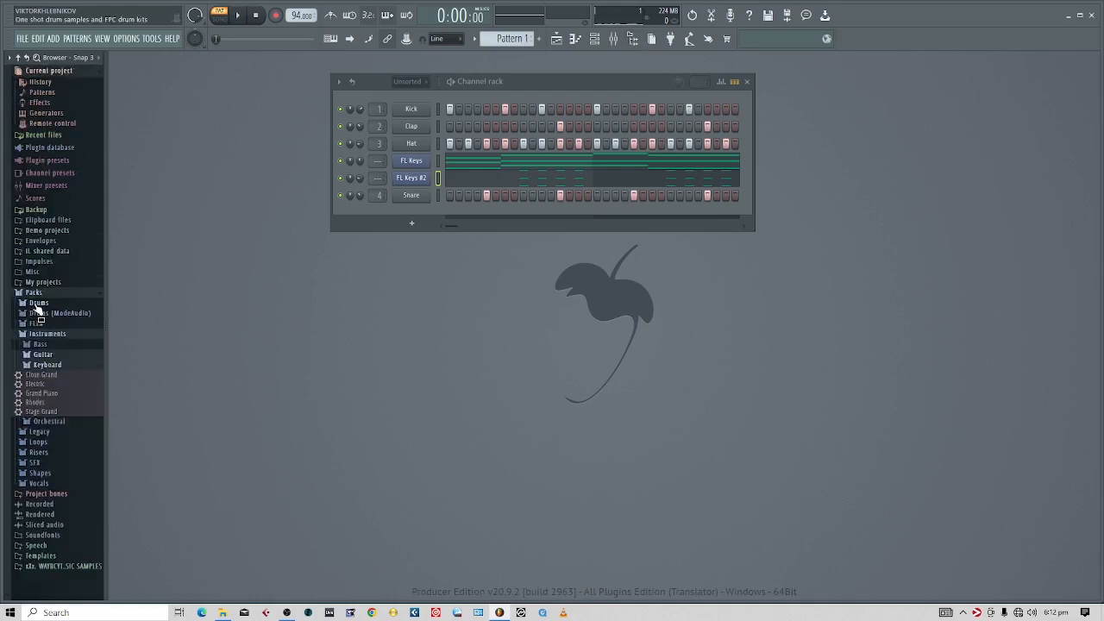
{"action": "left_click", "coordinate": [44, 421]}
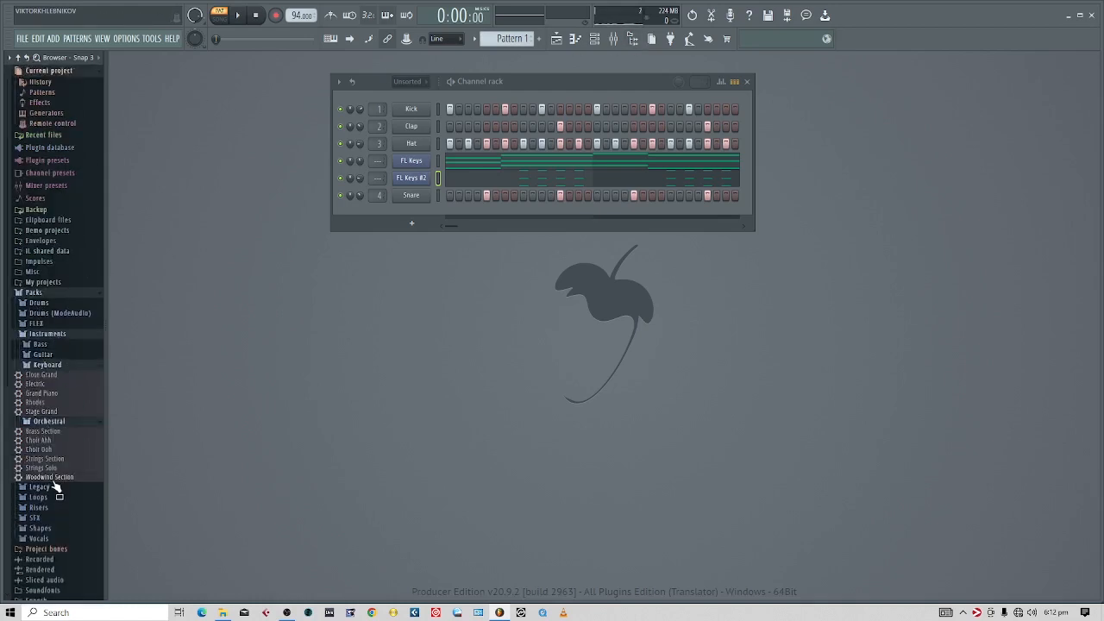
{"action": "left_click_drag", "start_coordinate": [54, 465], "coordinate": [407, 211]}
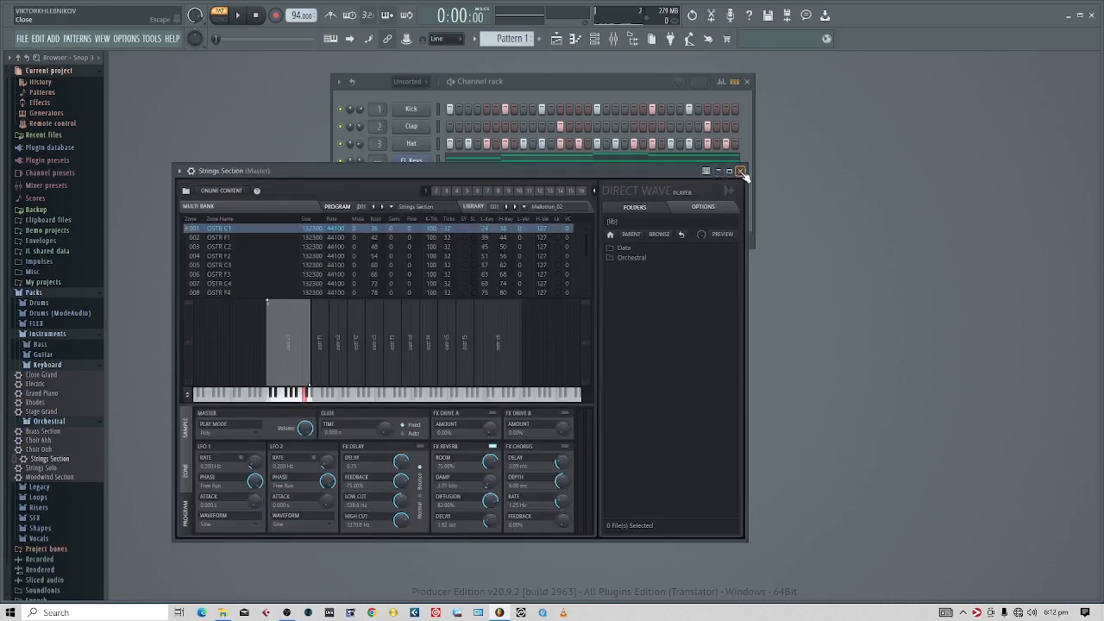
{"action": "left_click", "coordinate": [740, 172]}
{"action": "right_click", "coordinate": [412, 215]}
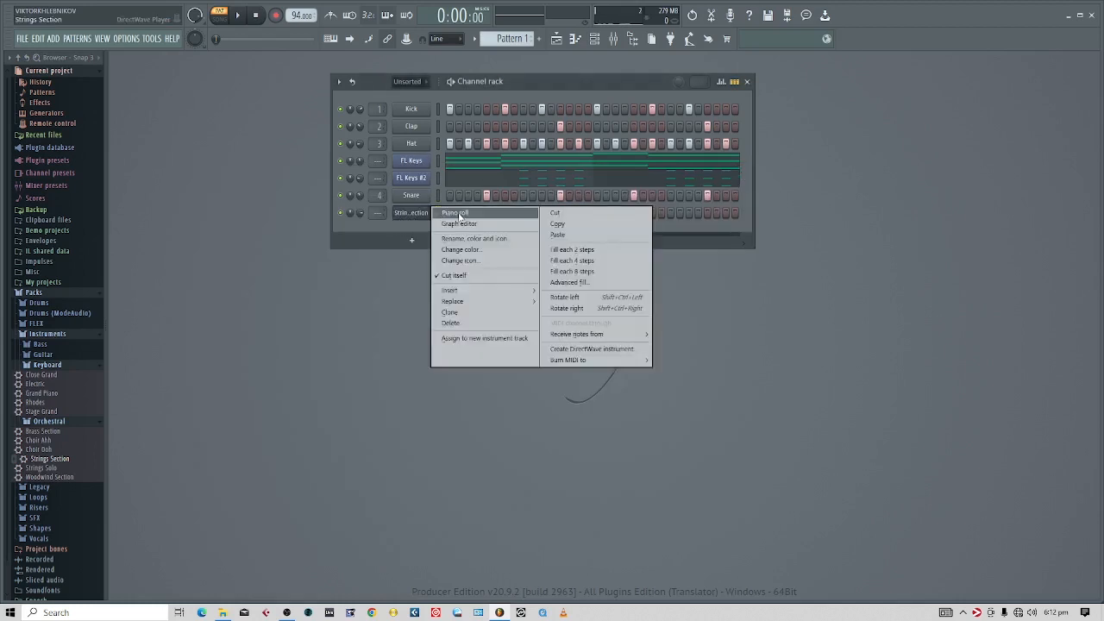
{"action": "left_click", "coordinate": [466, 214]}
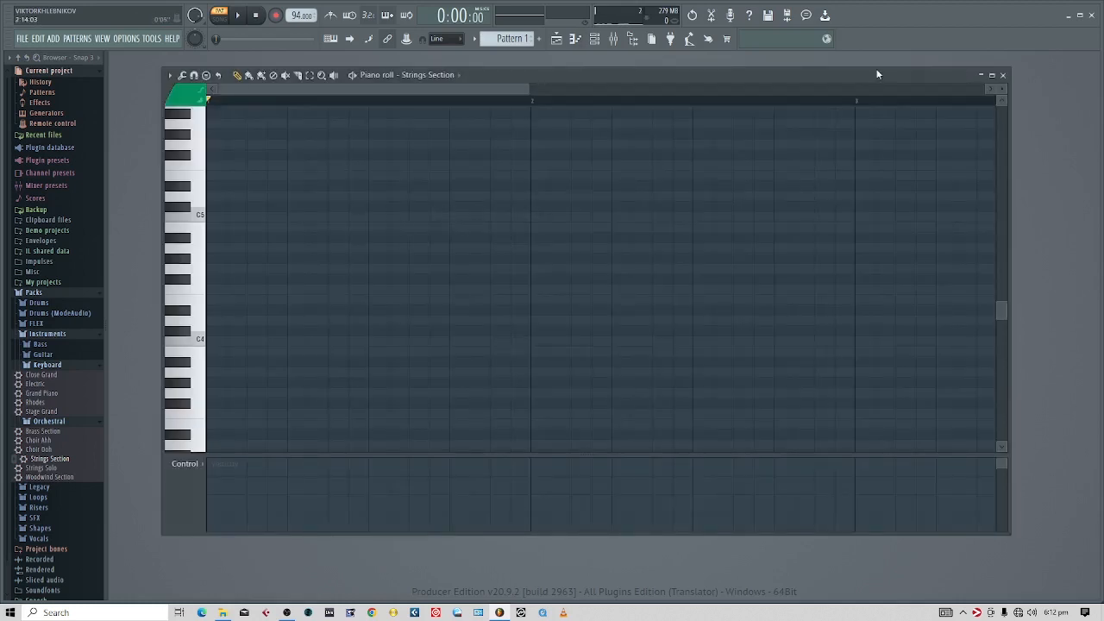
{"action": "left_click", "coordinate": [1003, 76]}
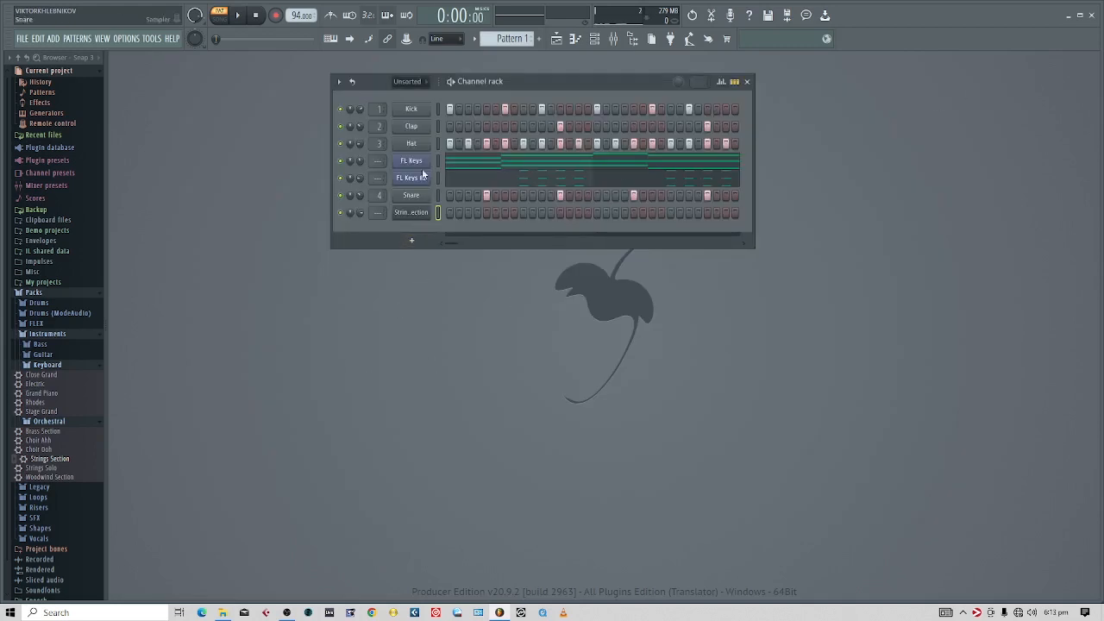
{"action": "left_click", "coordinate": [575, 39]}
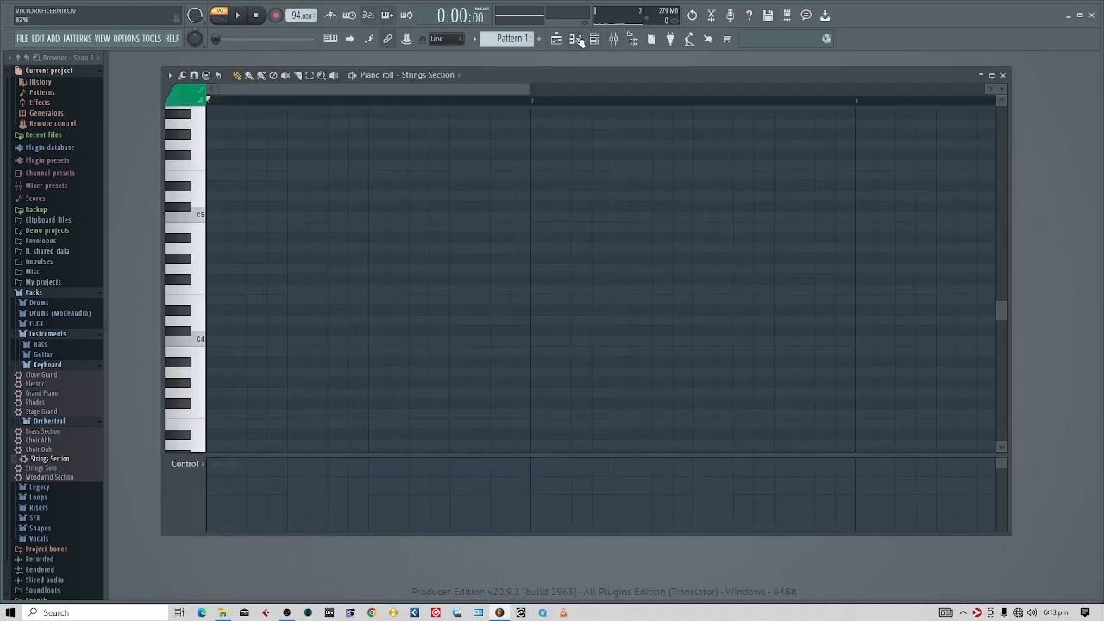
{"action": "left_click", "coordinate": [576, 38]}
Open the Strings Section piano roll and draw an A4 note eight steps long from the start of bar 1.
{"action": "right_click", "coordinate": [407, 216]}
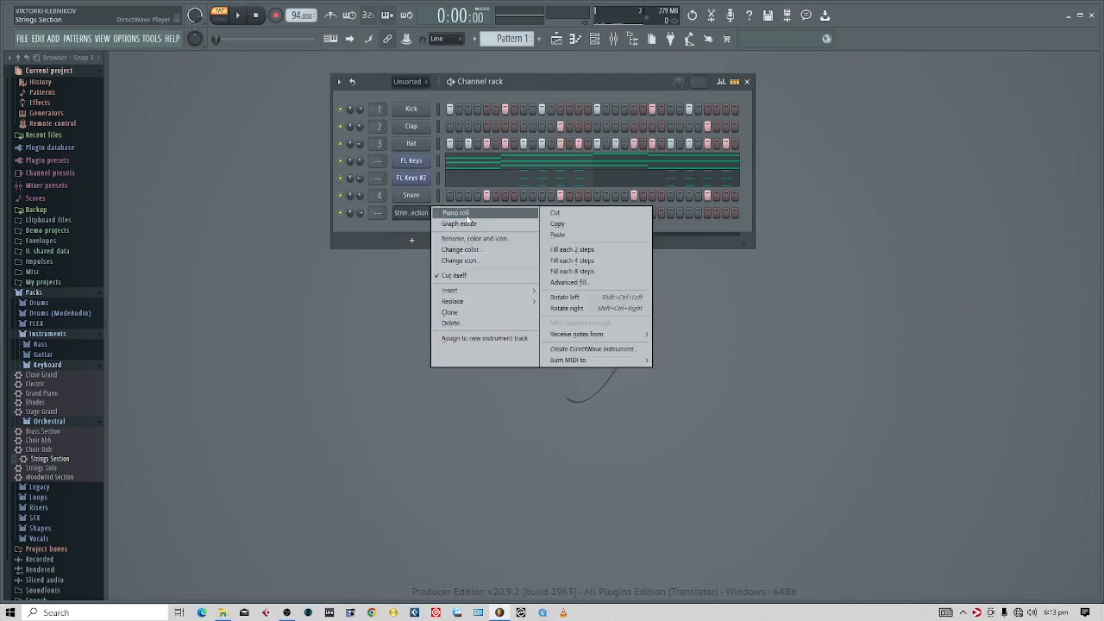
{"action": "left_click", "coordinate": [457, 213]}
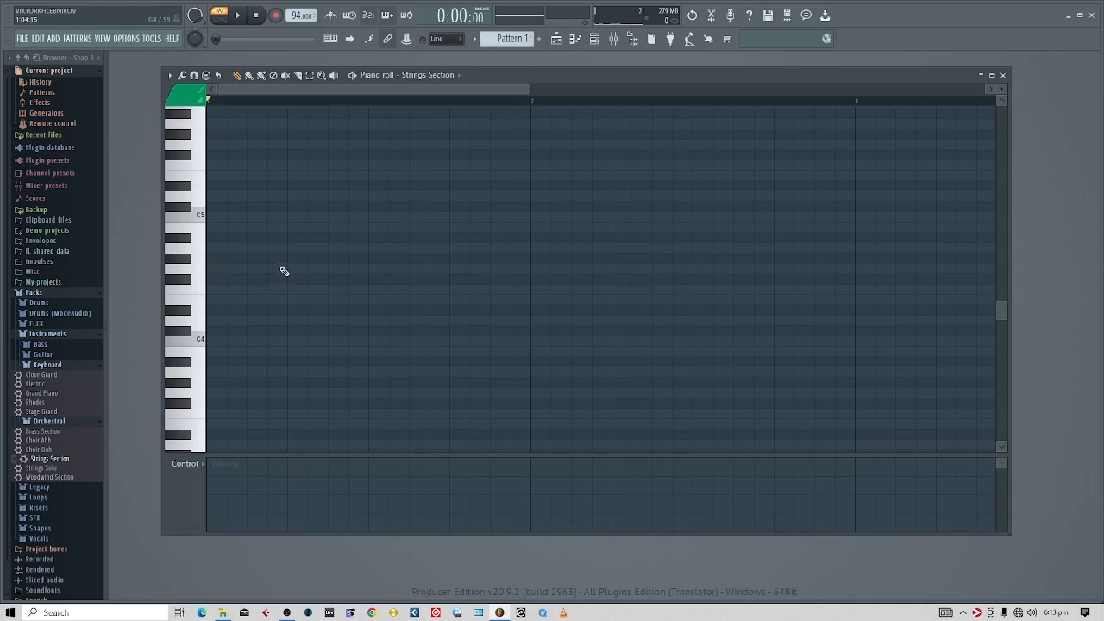
{"action": "left_click_drag", "start_coordinate": [283, 272], "coordinate": [395, 250]}
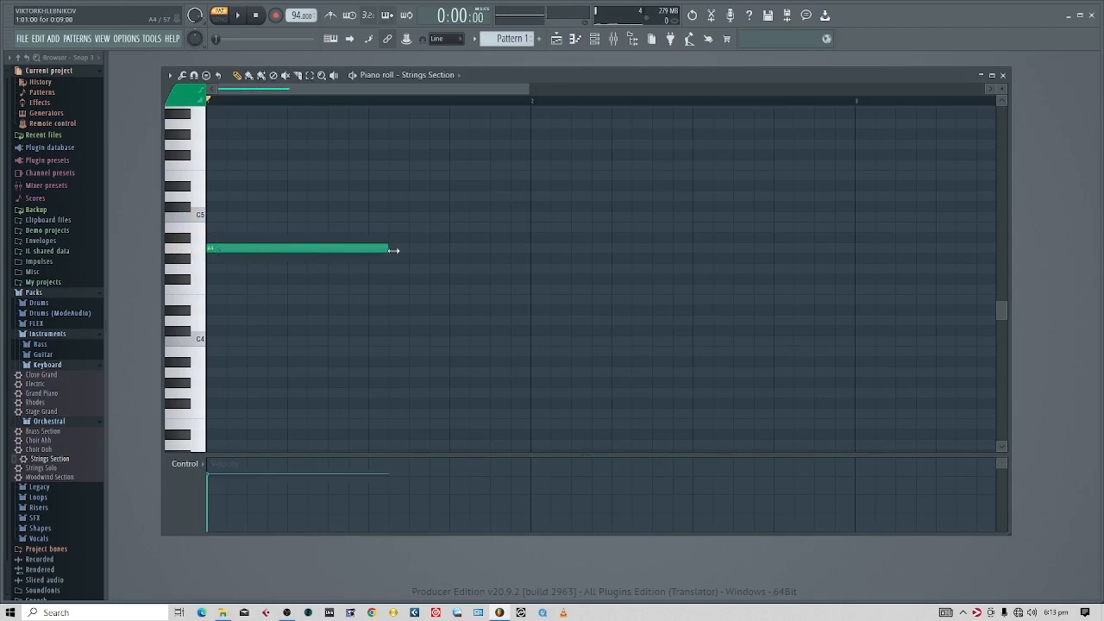
Set the Strings Section channel volume to 24% in the channel rack during playback, return to its piano roll and stop playback.
{"action": "left_click", "coordinate": [603, 42]}
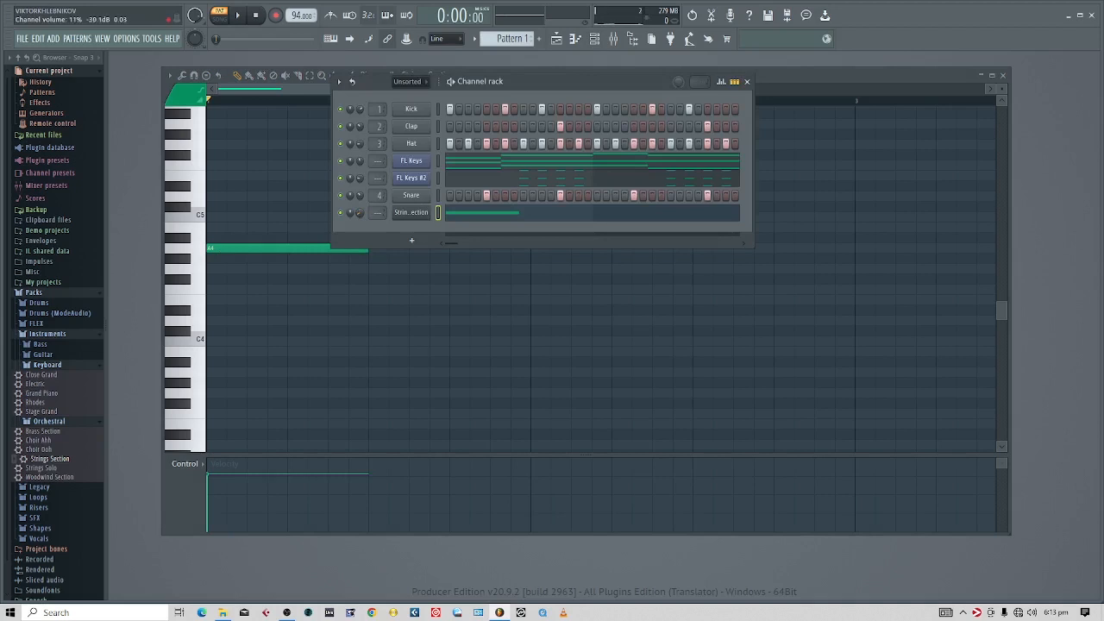
{"action": "key", "text": "space"}
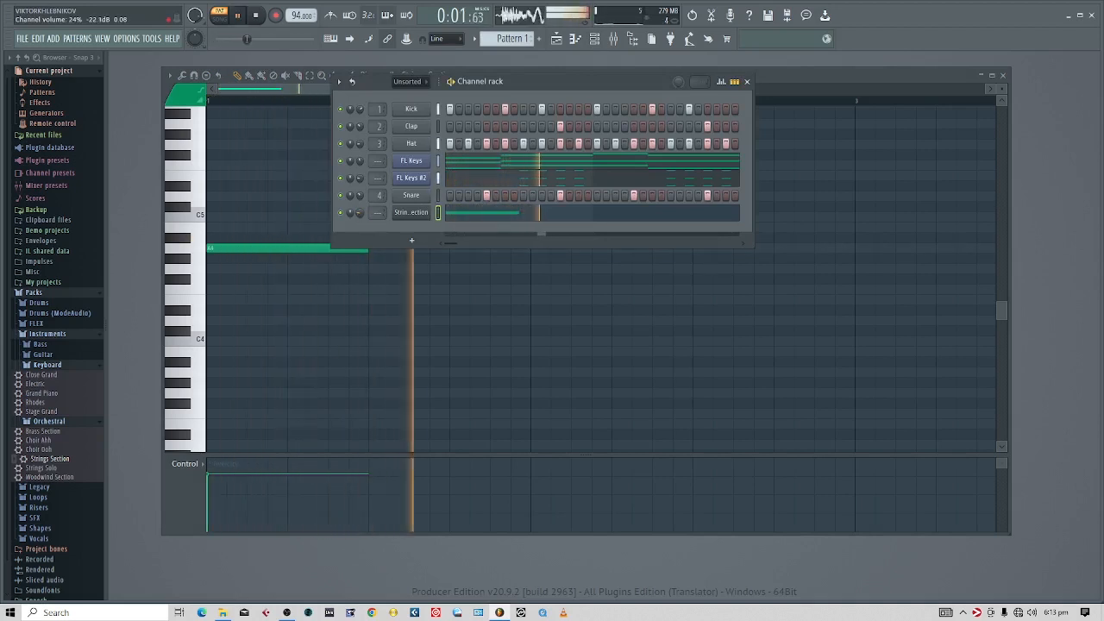
{"action": "left_click", "coordinate": [318, 86]}
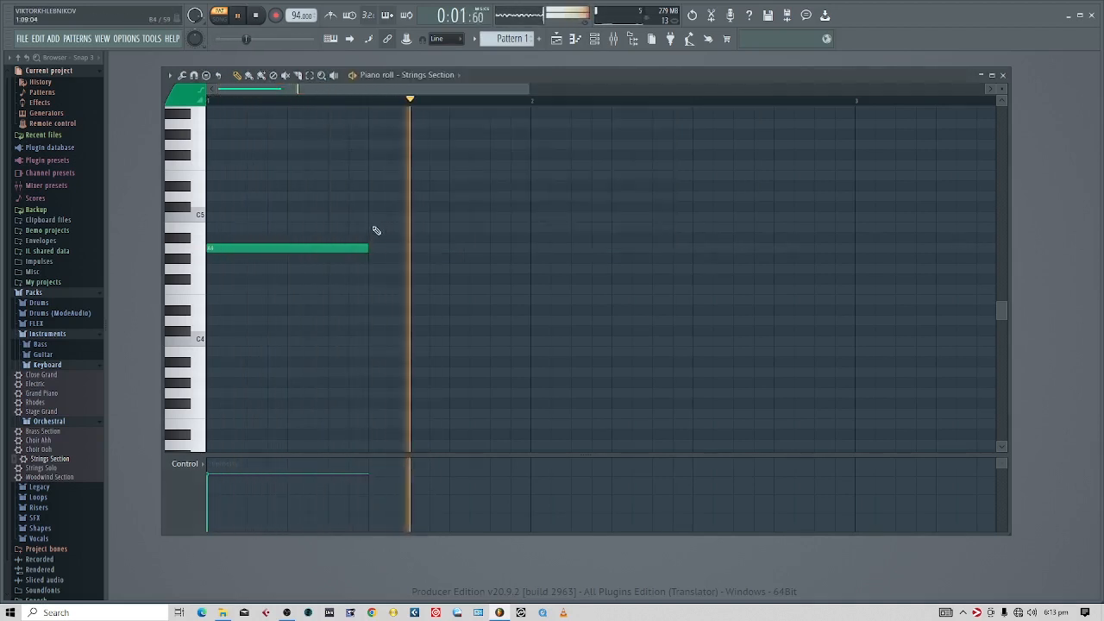
{"action": "key", "text": "space"}
Extend the A4 strings note to the end of bar 2, playing the pattern to check its length.
{"action": "left_click_drag", "start_coordinate": [367, 248], "coordinate": [492, 247]}
{"action": "key", "text": "space"}
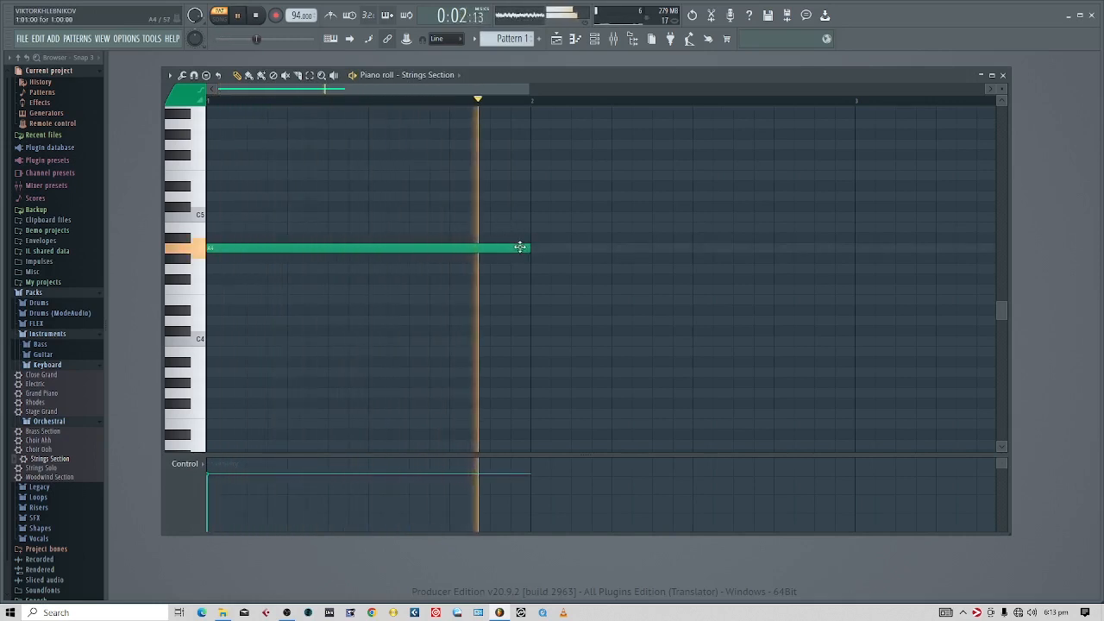
{"action": "key", "text": "space"}
{"action": "left_click_drag", "start_coordinate": [529, 248], "coordinate": [819, 254]}
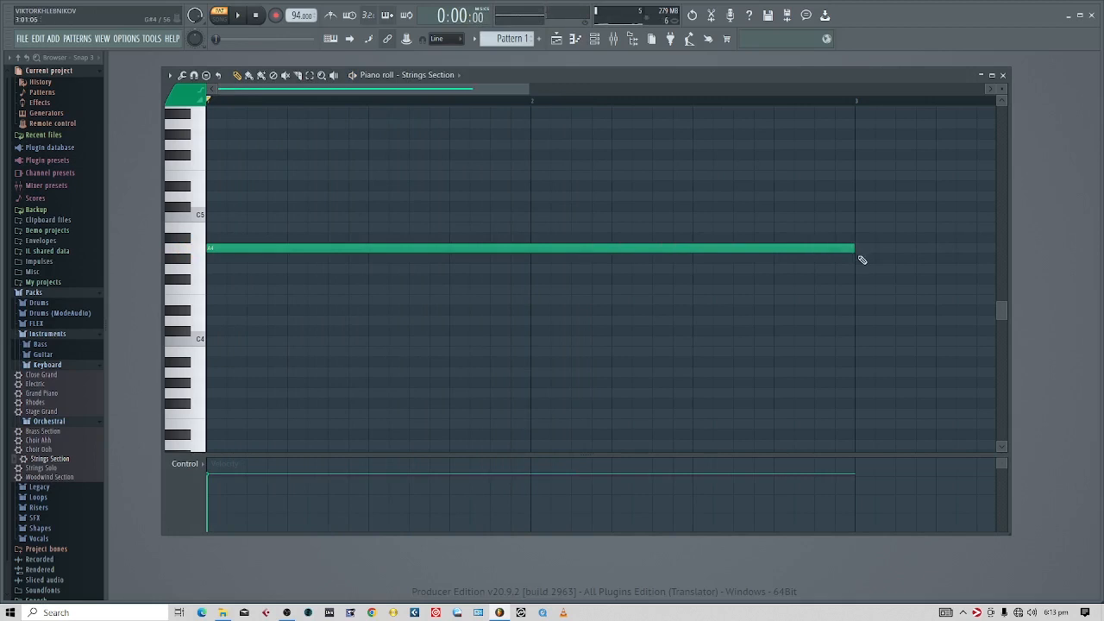
Add two-bar A5 and A3 notes from the start of bar 1 to double the A4 strings note in octaves.
{"action": "scroll", "coordinate": [374, 330], "scroll_direction": "up", "scroll_amount": 3}
{"action": "left_click_drag", "start_coordinate": [298, 240], "coordinate": [207, 178]}
{"action": "scroll", "coordinate": [298, 409], "scroll_direction": "down", "scroll_amount": 2}
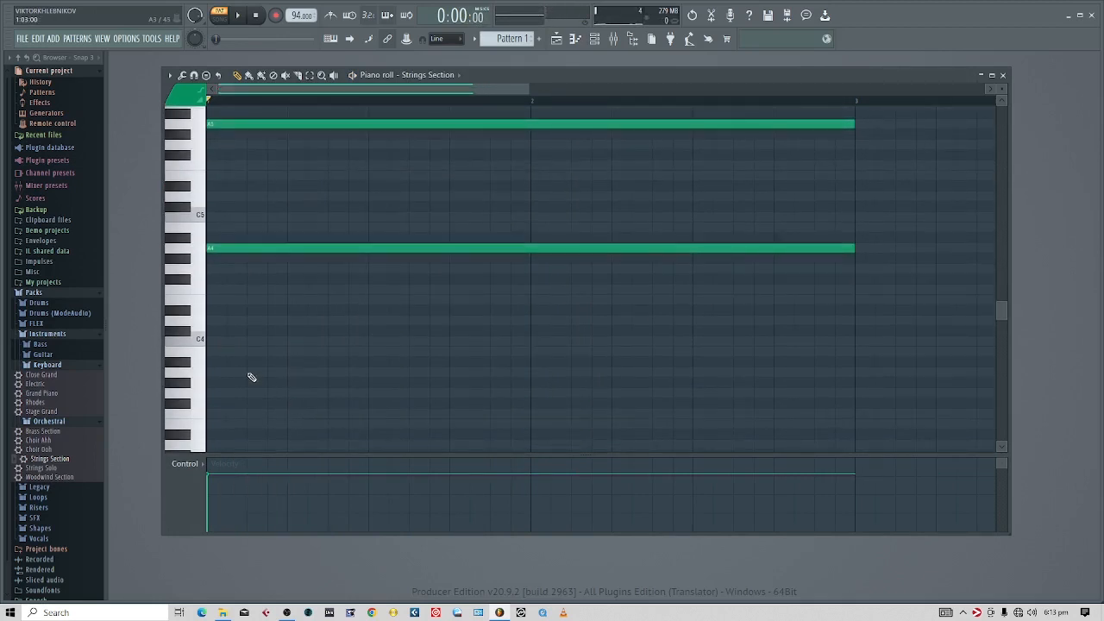
{"action": "left_click_drag", "start_coordinate": [251, 377], "coordinate": [190, 373]}
Close the piano roll and set the Strings Section channel volume to 15% during playback.
{"action": "key", "text": "space"}
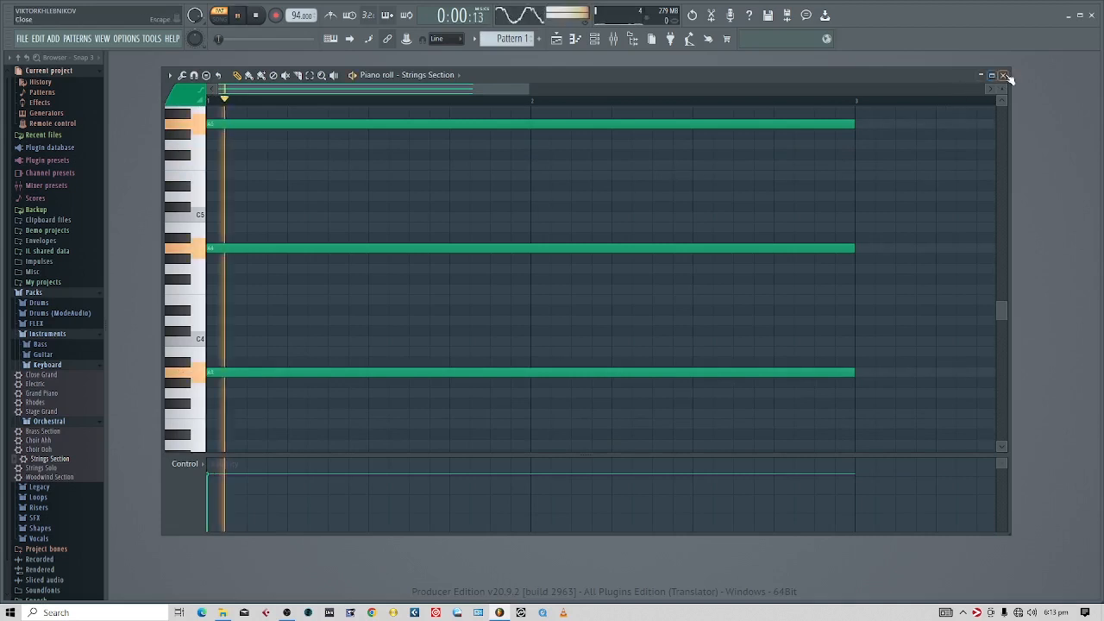
{"action": "left_click", "coordinate": [1002, 75]}
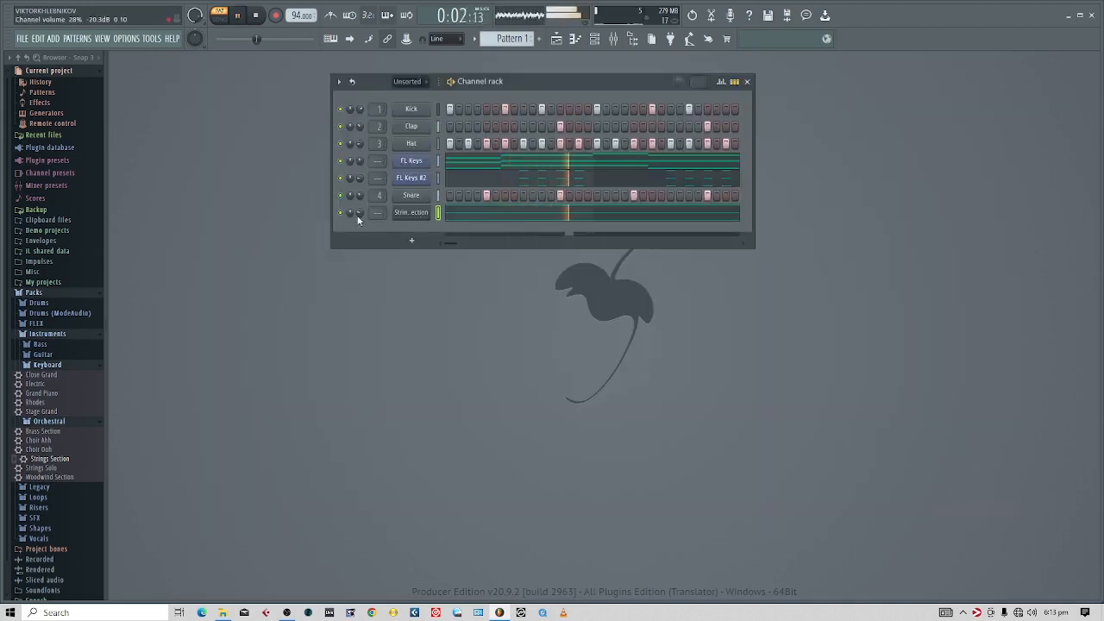
{"action": "mouse_move", "coordinate": [359, 213]}
{"action": "left_mouse_down"}
{"action": "mouse_move", "coordinate": [360, 250]}
{"action": "mouse_move", "coordinate": [359, 219]}
{"action": "left_mouse_up"}
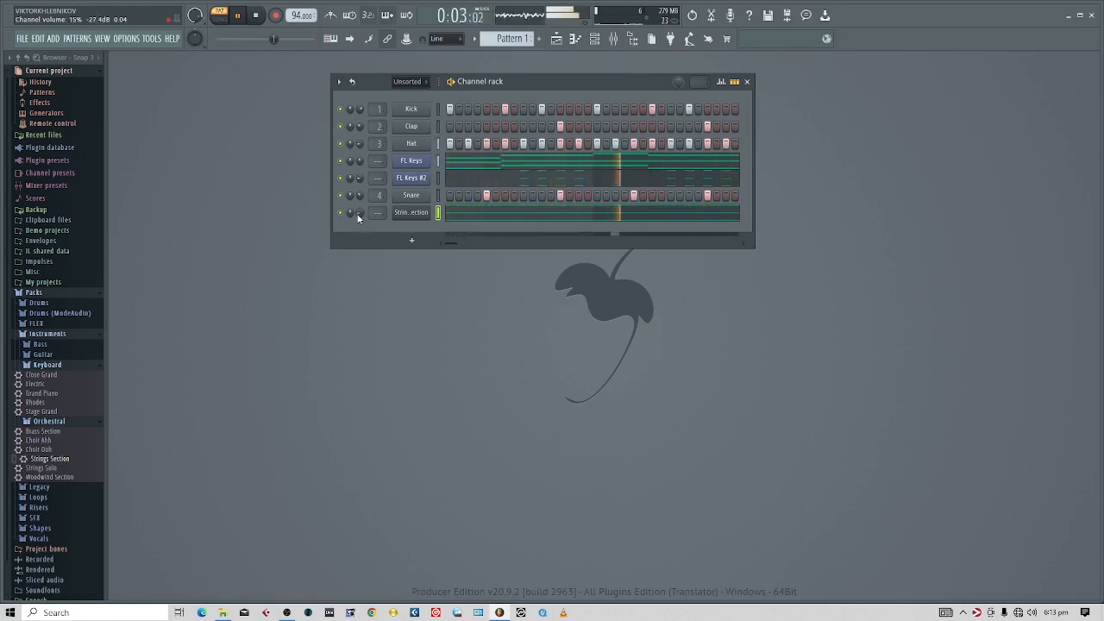
{"action": "key", "text": "space"}
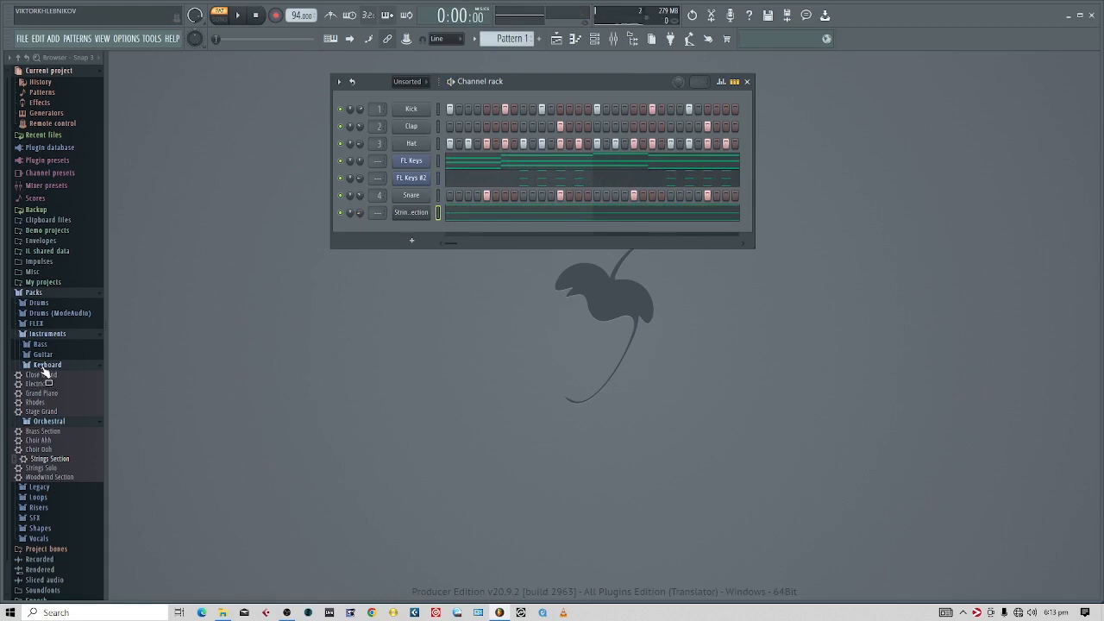
Add the Strat Mute guitar preset from the Instruments packs to the channel rack as a new channel.
{"action": "left_click", "coordinate": [47, 365]}
{"action": "left_click", "coordinate": [43, 354]}
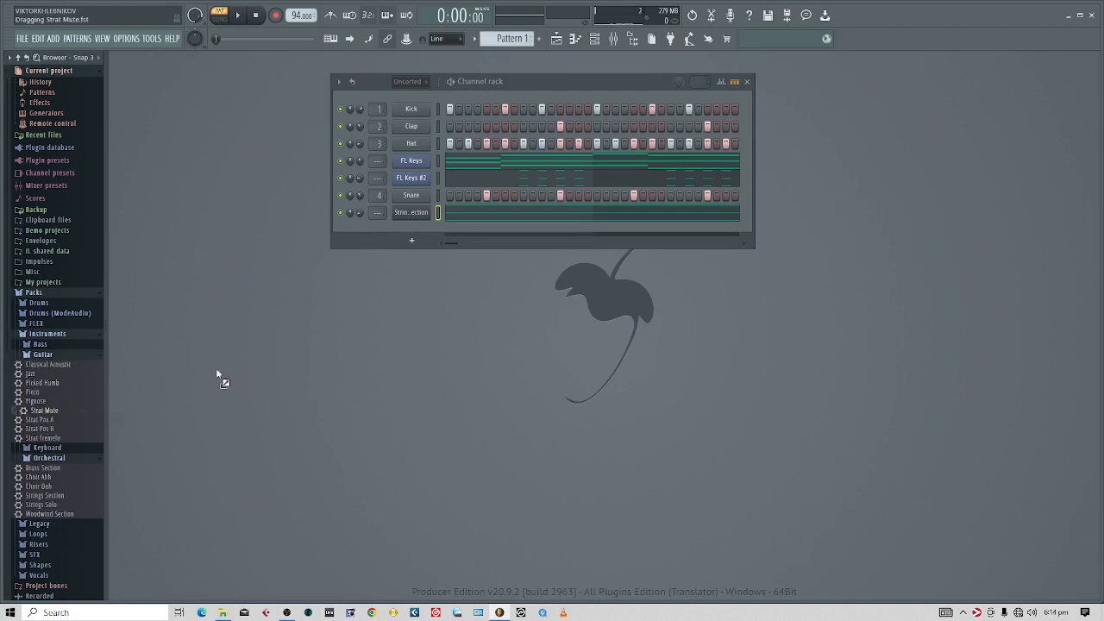
{"action": "left_click_drag", "start_coordinate": [218, 374], "coordinate": [429, 228]}
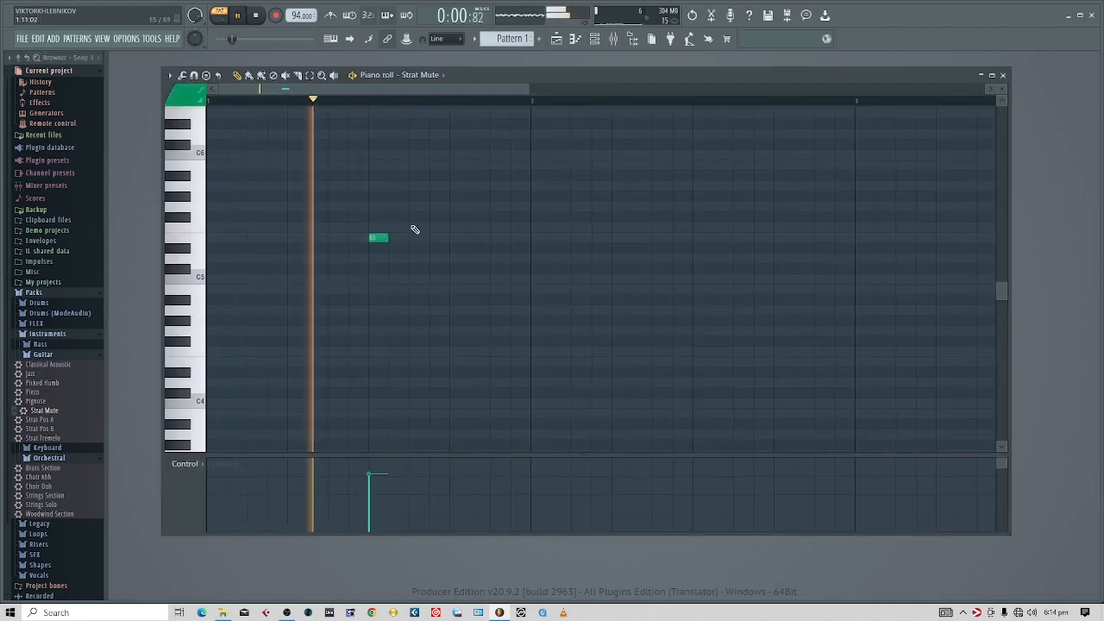
Write a one-step-per-note E5, F#5, B4 phrase on beat 3 of bar 1 for Strat Mute and duplicate it on beat 4.
{"action": "key", "text": "space"}
{"action": "left_click", "coordinate": [397, 209]}
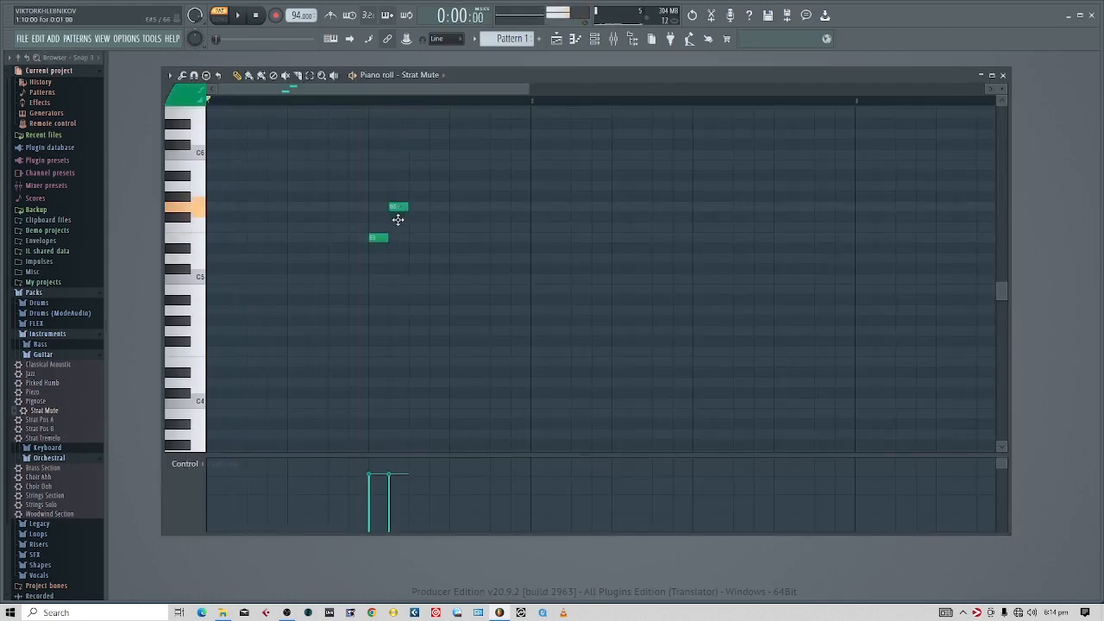
{"action": "left_click_drag", "start_coordinate": [398, 219], "coordinate": [399, 219]}
{"action": "left_click_drag", "start_coordinate": [413, 276], "coordinate": [414, 288]}
{"action": "key", "text": "space"}
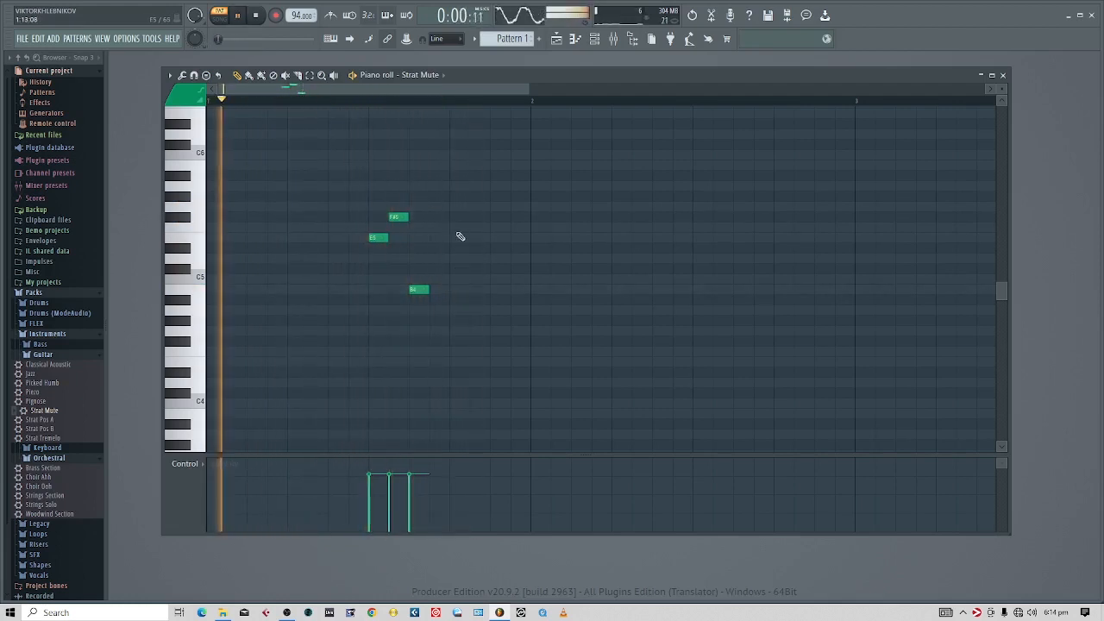
{"action": "mouse_move", "coordinate": [370, 194]}
{"action": "left_mouse_down"}
{"action": "mouse_move", "coordinate": [432, 306]}
{"action": "mouse_move", "coordinate": [501, 290]}
{"action": "left_mouse_up"}
{"action": "left_click_drag", "start_coordinate": [563, 194], "coordinate": [396, 315]}
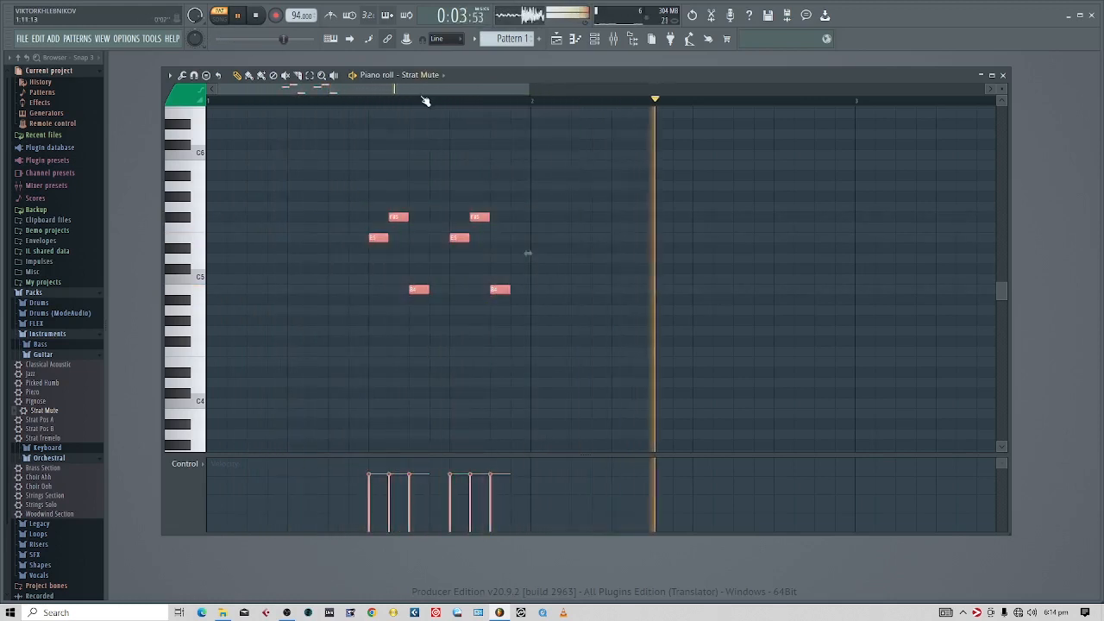
Shorten all six selected Strat Mute notes to about a quarter of a step each during playback.
{"action": "scroll", "coordinate": [423, 100], "scroll_direction": "down", "scroll_amount": 3}
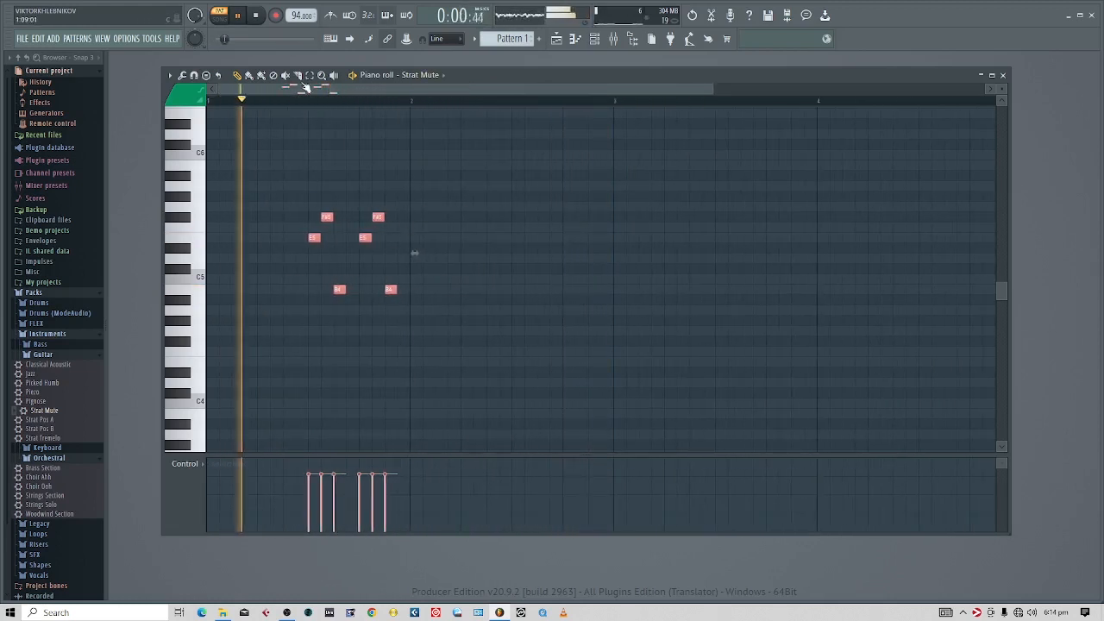
{"action": "scroll", "coordinate": [303, 101], "scroll_direction": "up", "scroll_amount": 4}
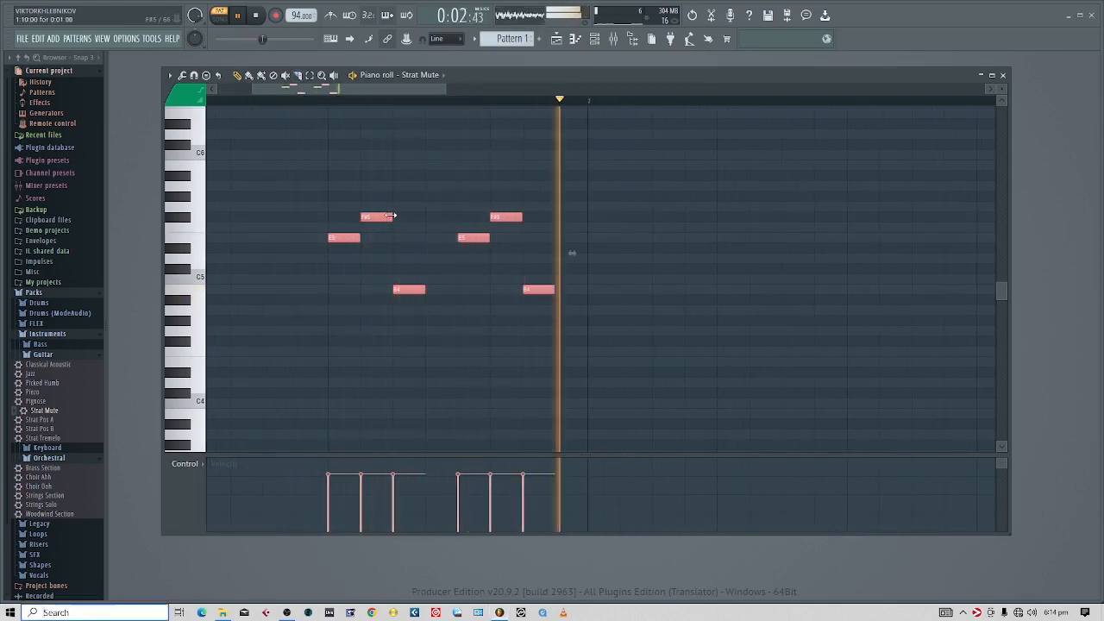
{"action": "key", "text": "super"}
{"action": "key", "text": "super"}
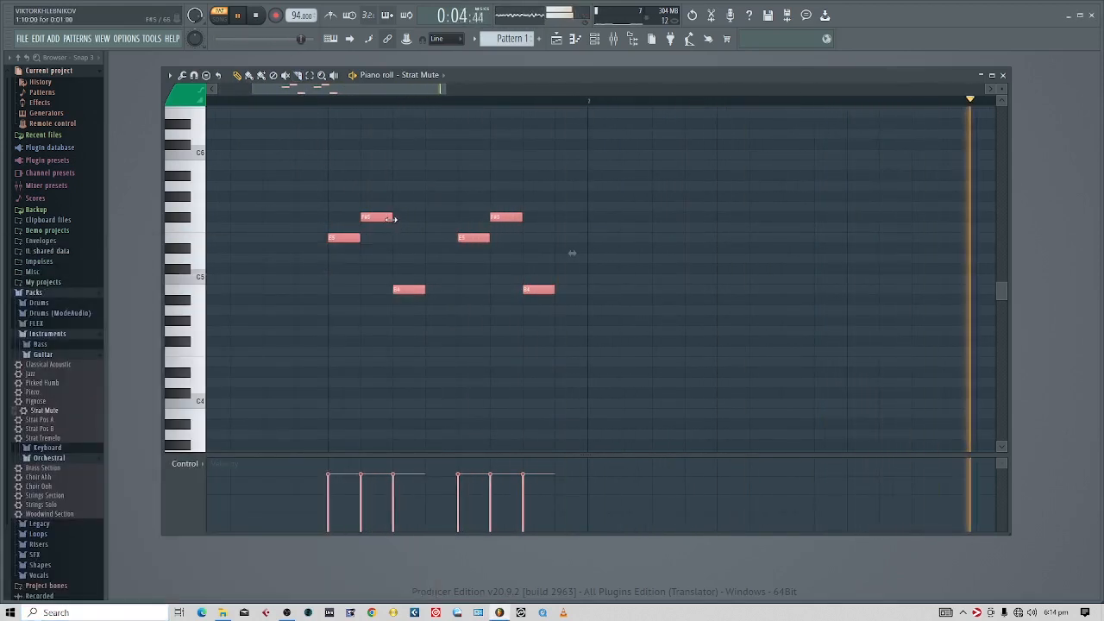
{"action": "left_click_drag", "start_coordinate": [391, 218], "coordinate": [366, 219]}
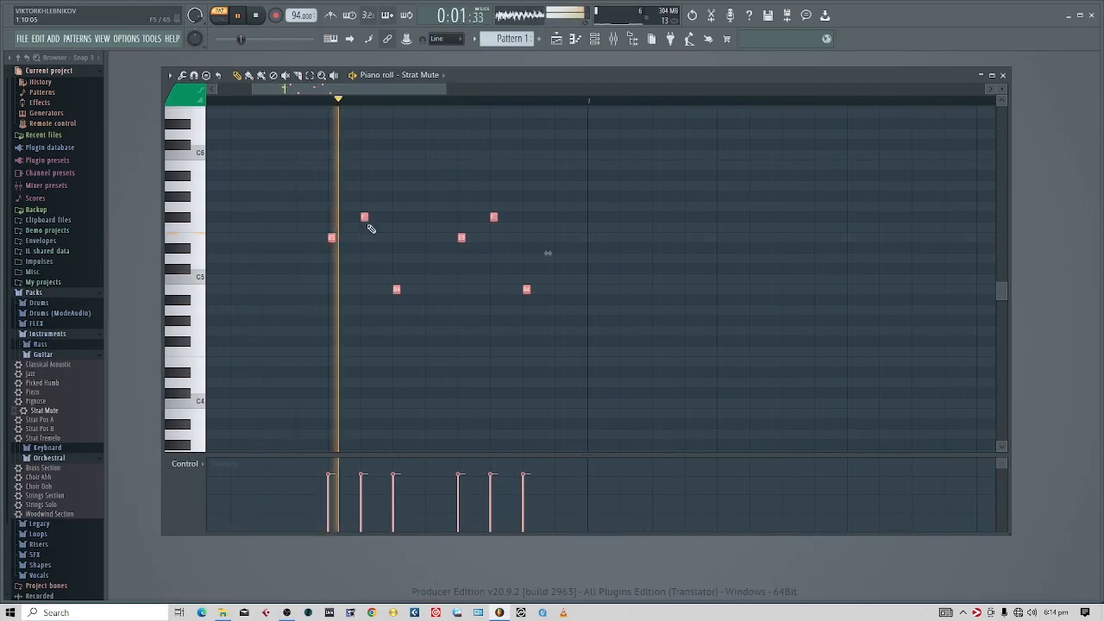
Close the piano roll, set the Strat Mute channel volume to 66% and stop playback.
{"action": "left_click", "coordinate": [1002, 75]}
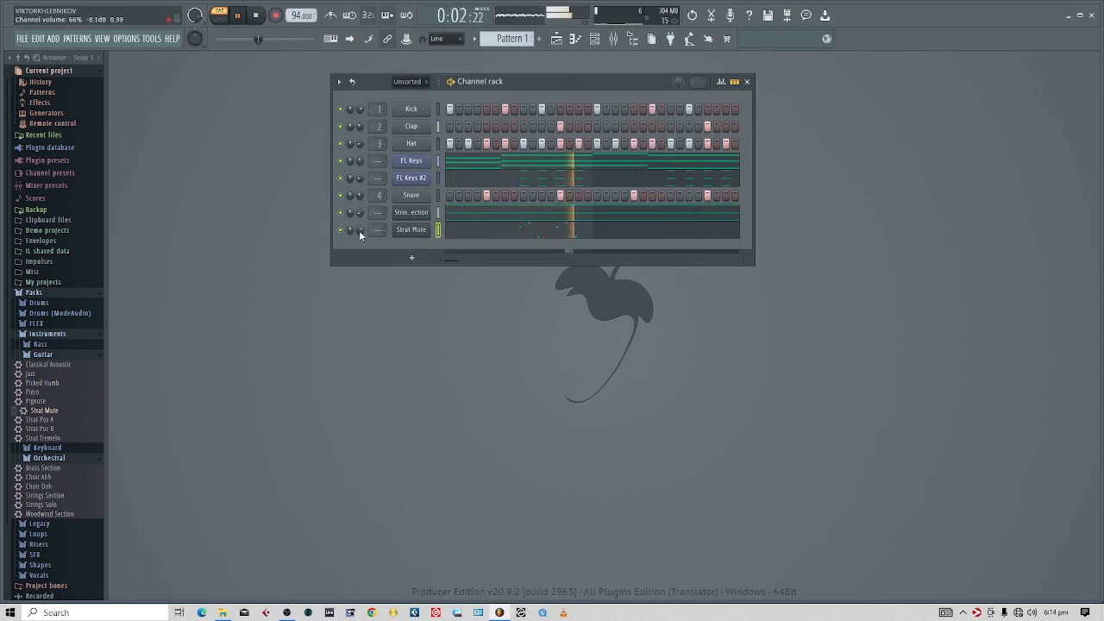
{"action": "key", "text": "space"}
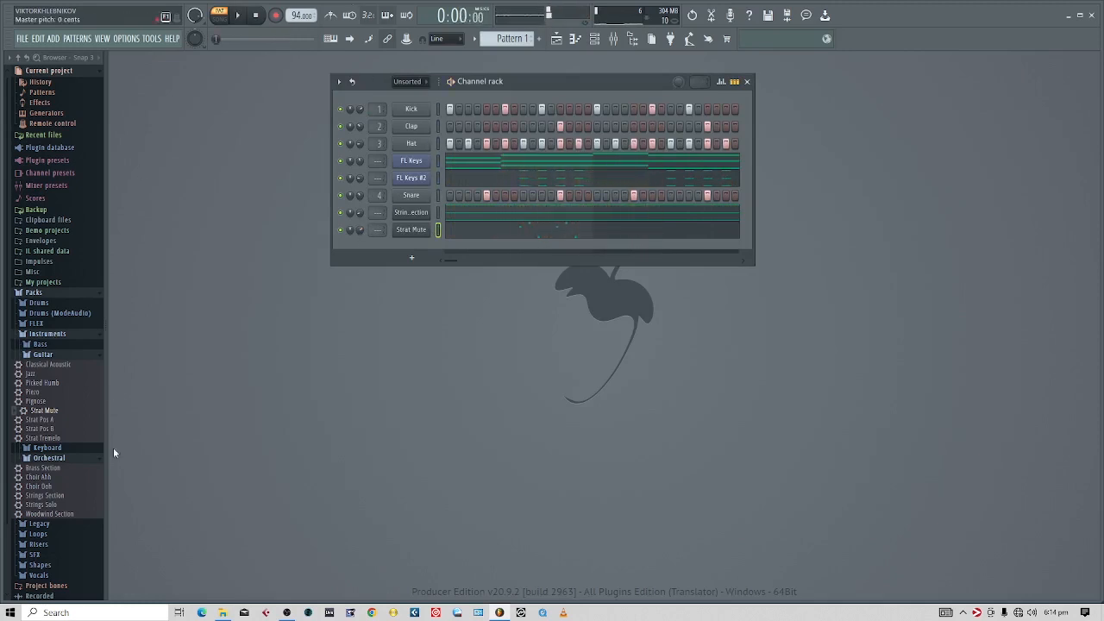
Add the Ibanez bass preset from the Instruments packs as a new channel and set its volume to 34%.
{"action": "scroll", "coordinate": [48, 483], "scroll_direction": "down", "scroll_amount": 3}
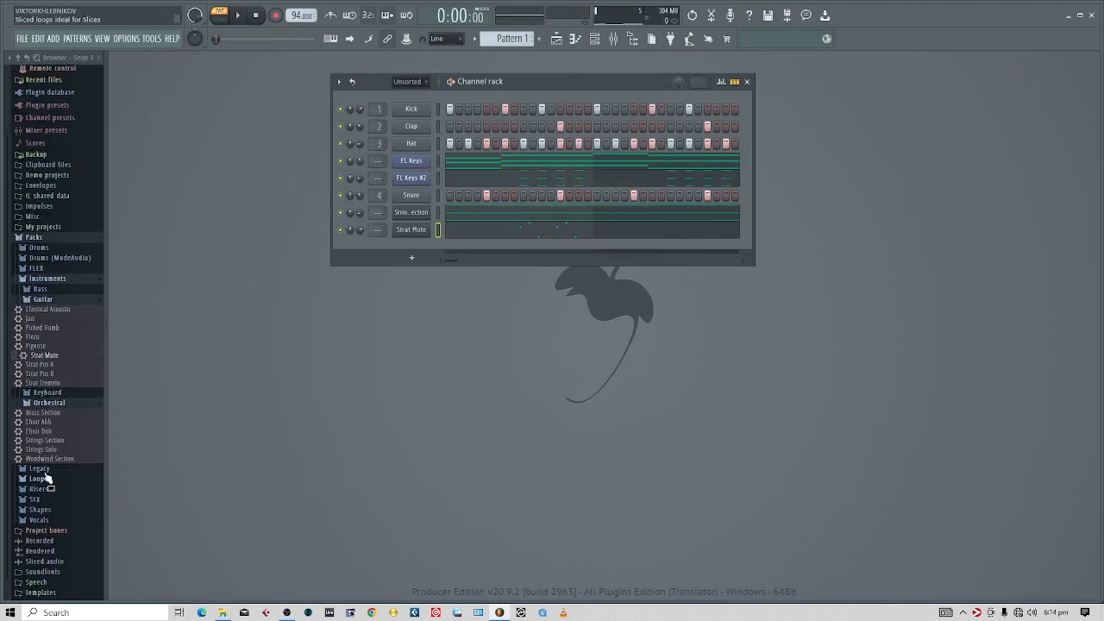
{"action": "left_click", "coordinate": [38, 300]}
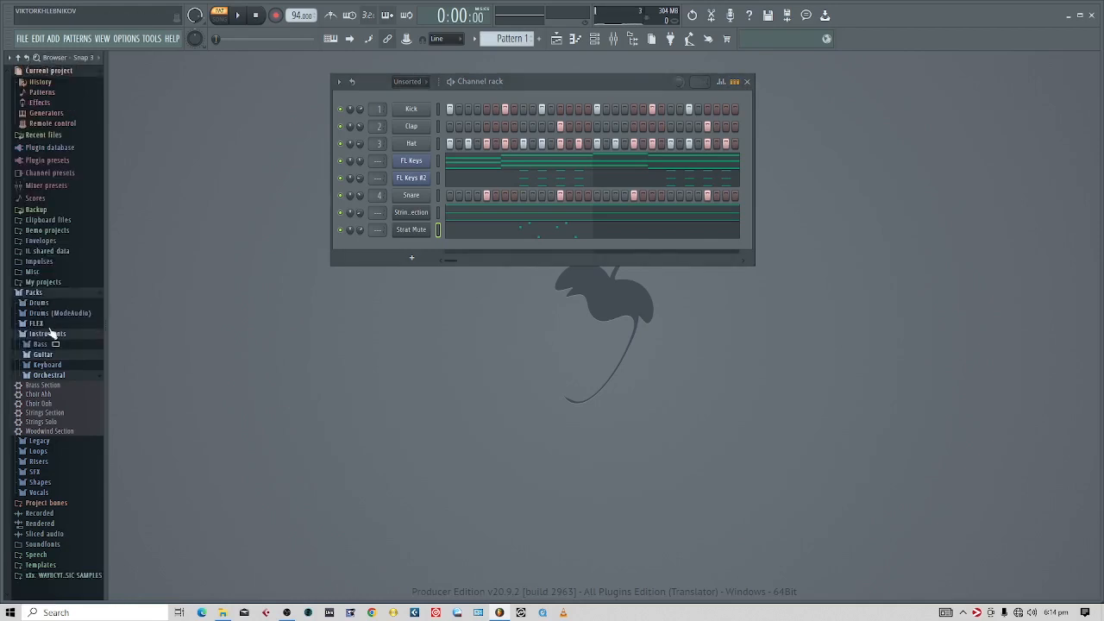
{"action": "left_click", "coordinate": [43, 347]}
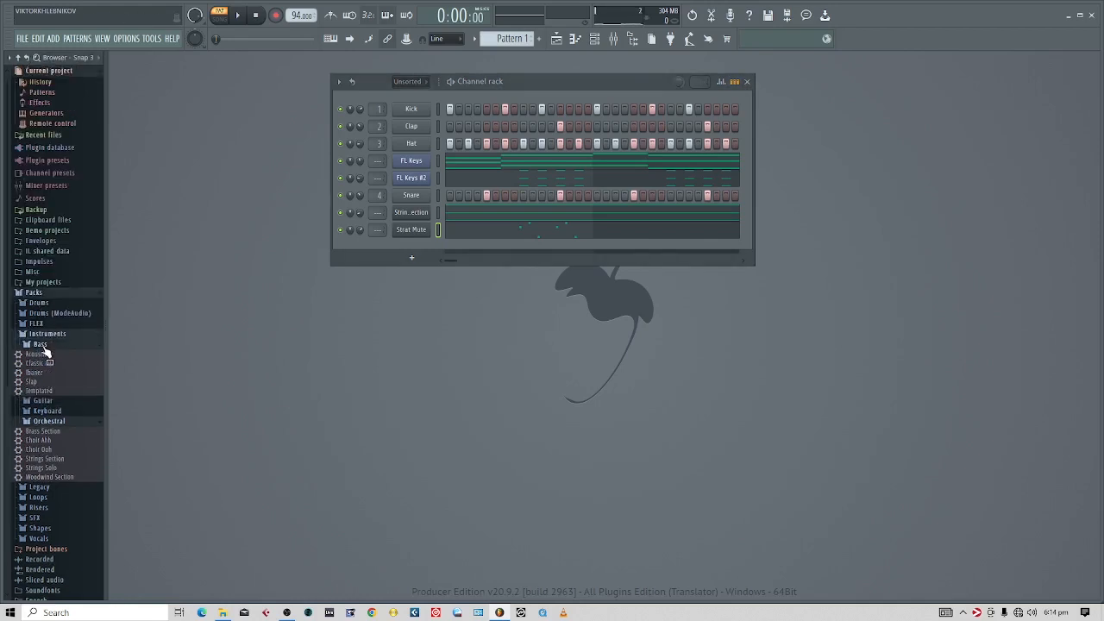
{"action": "left_click_drag", "start_coordinate": [43, 380], "coordinate": [500, 222]}
{"action": "key", "text": "Escape"}
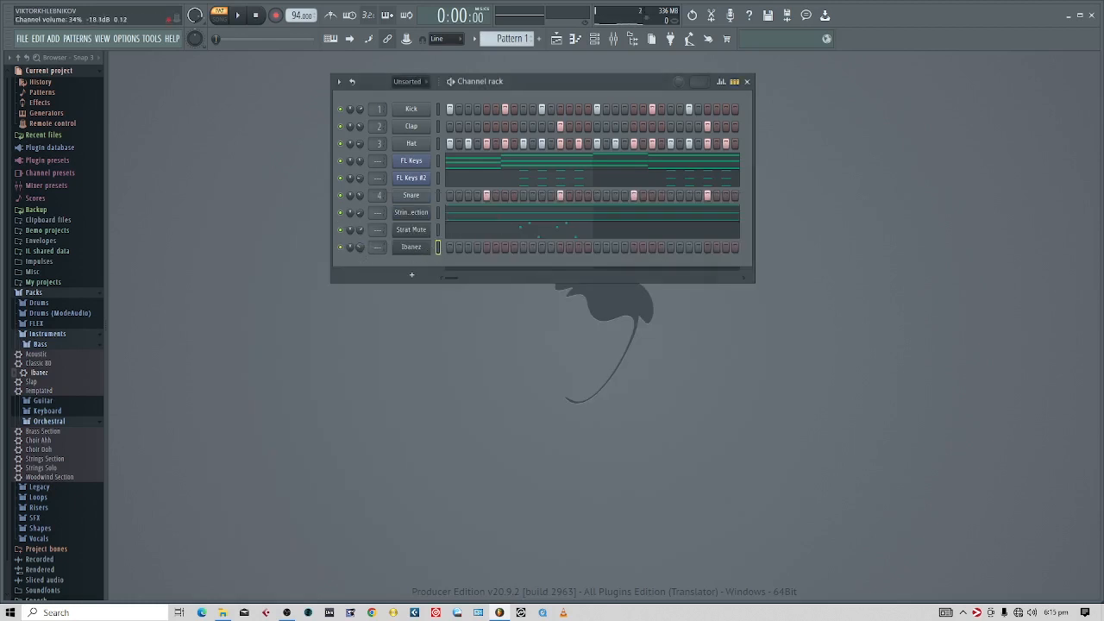
Open the Ibanez piano roll and enter a three-step A4 note at the start of bar 1, undoing the misplaced one.
{"action": "right_click", "coordinate": [416, 251]}
{"action": "left_click", "coordinate": [492, 251]}
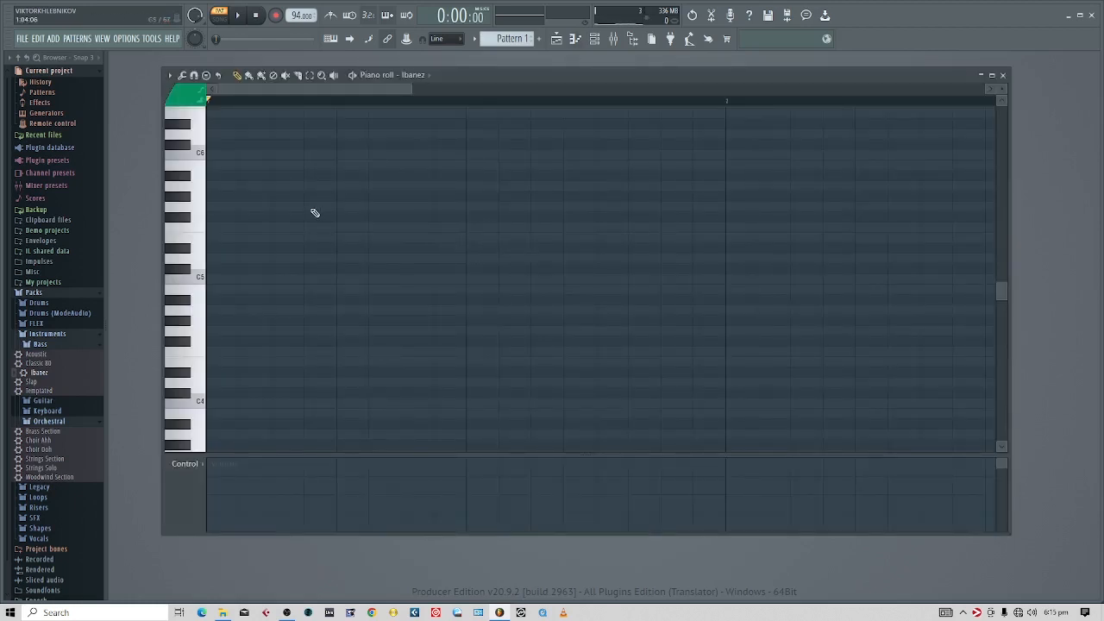
{"action": "scroll", "coordinate": [221, 306], "scroll_direction": "down", "scroll_amount": 1}
{"action": "left_click", "coordinate": [233, 279]}
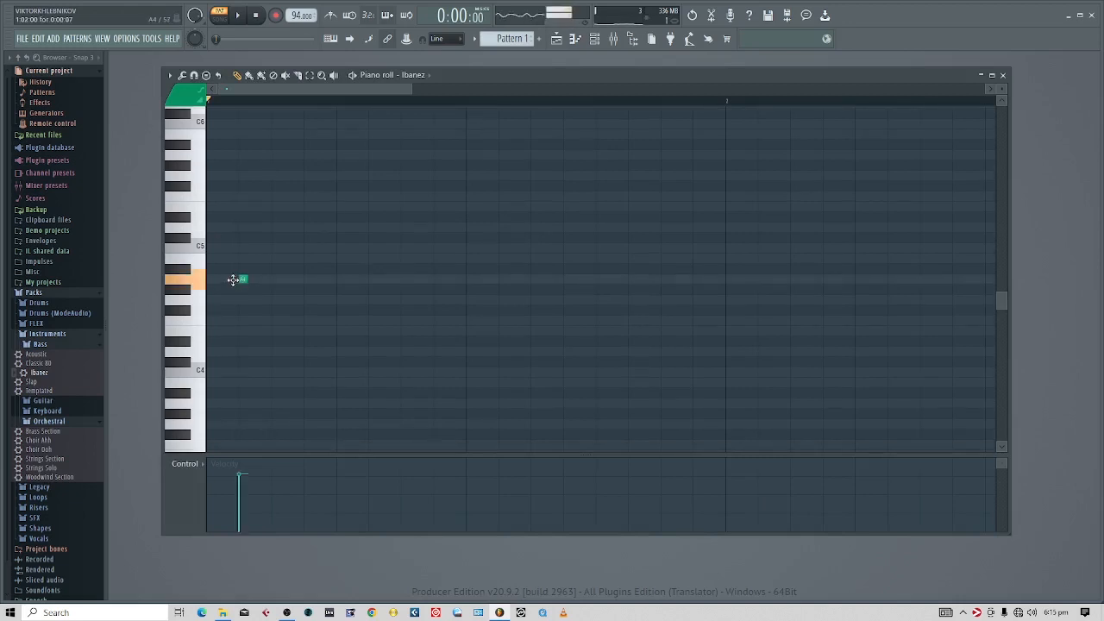
{"action": "key", "text": "ctrl+z"}
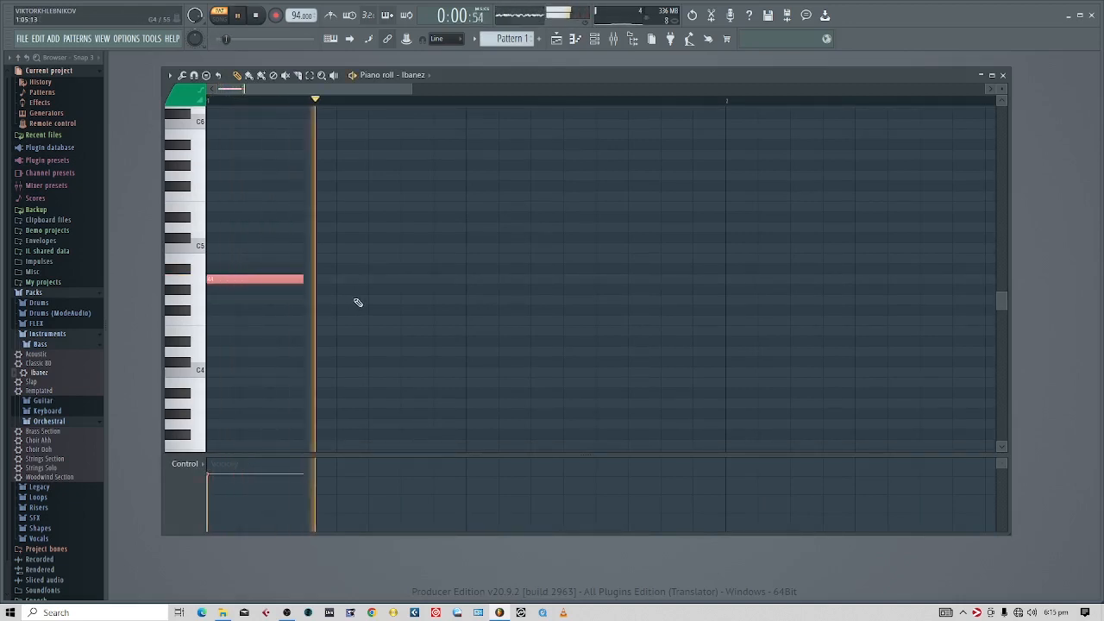
Add a three-step B4 bass note starting at step 7 of bar 1 and extend the A4 note up to it.
{"action": "left_click", "coordinate": [370, 257]}
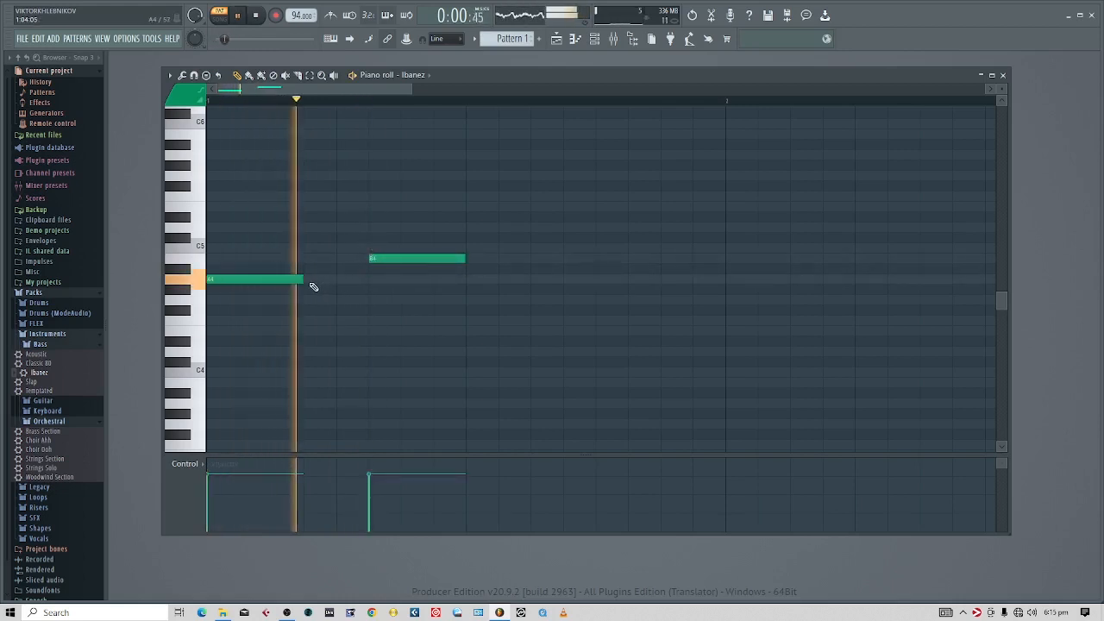
{"action": "left_click_drag", "start_coordinate": [303, 279], "coordinate": [434, 261]}
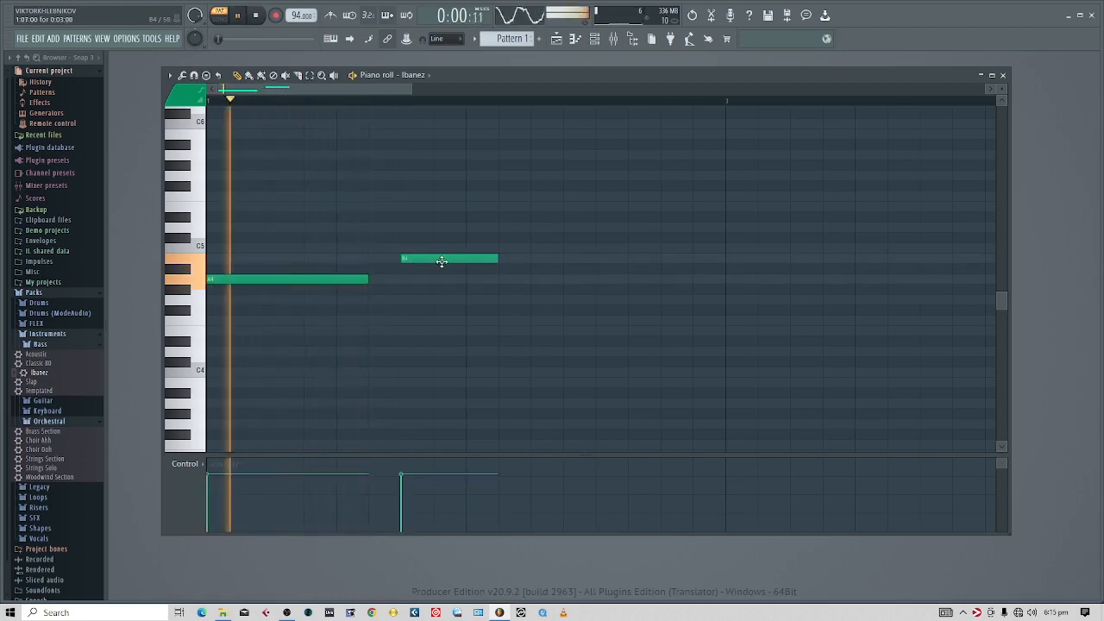
{"action": "left_click_drag", "start_coordinate": [370, 278], "coordinate": [402, 278]}
{"action": "key", "text": "space"}
{"action": "key", "text": "space"}
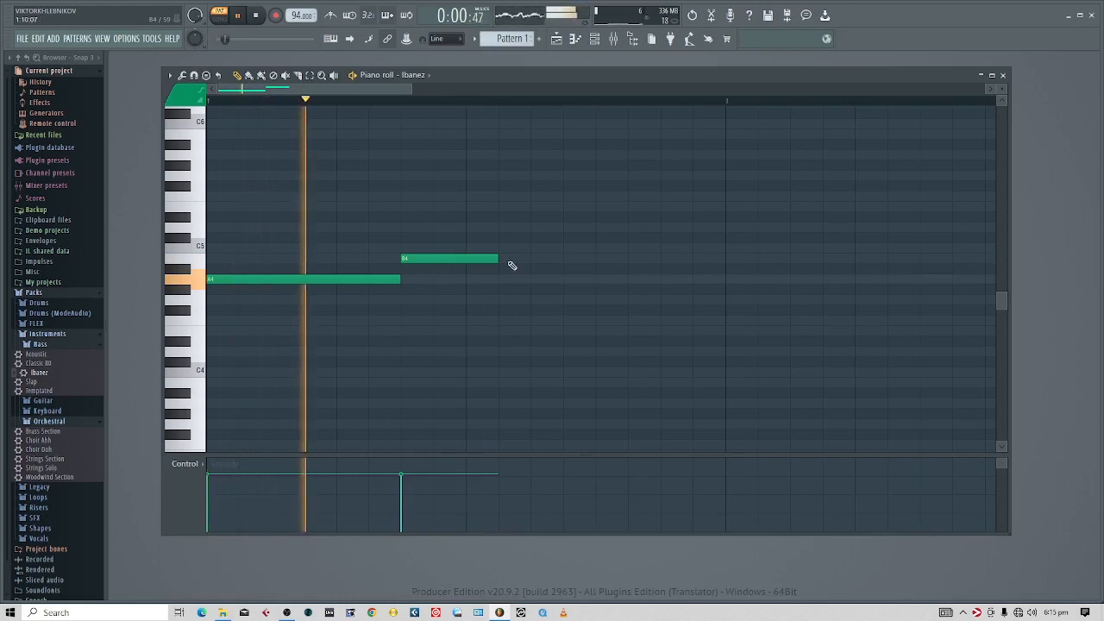
Extend the B4 bass note to six steps and add a G4 note of equal length at the start of bar 2.
{"action": "left_click_drag", "start_coordinate": [503, 260], "coordinate": [595, 259]}
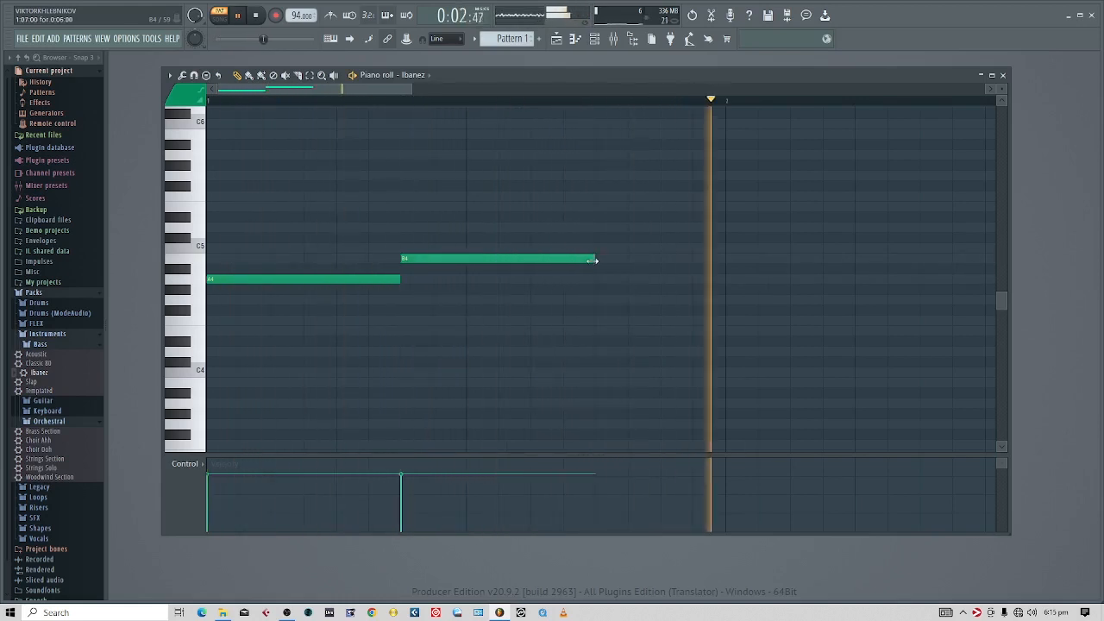
{"action": "key", "text": "space"}
{"action": "left_click_drag", "start_coordinate": [727, 288], "coordinate": [729, 306]}
{"action": "key", "text": "space"}
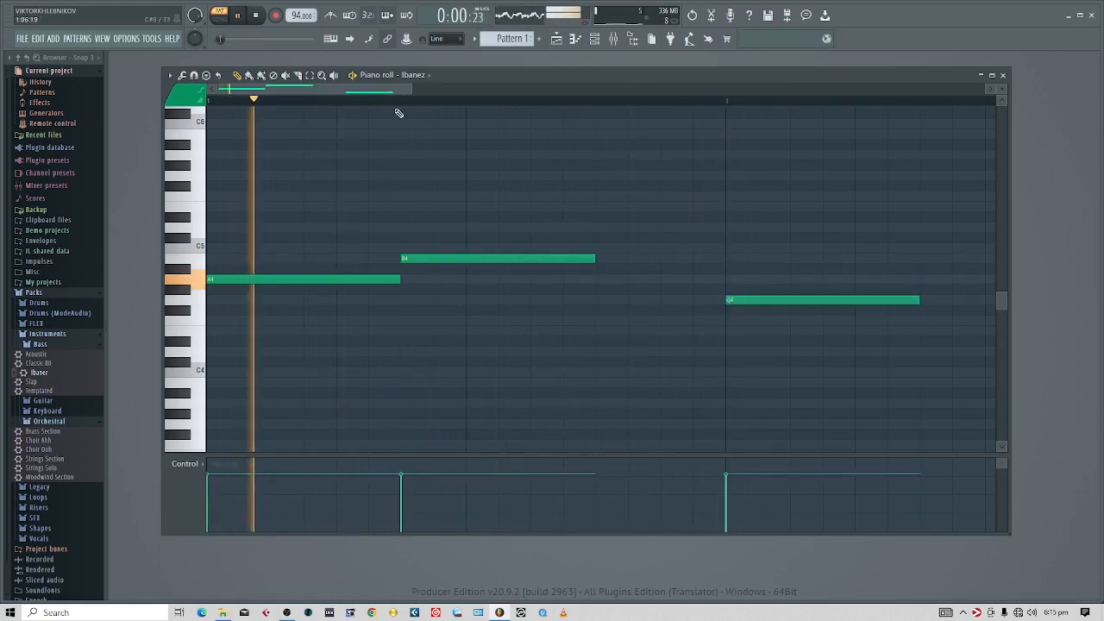
Extend the B4 bass note to the end of bar 1 during playback and stop the pattern.
{"action": "scroll", "coordinate": [371, 104], "scroll_direction": "down", "scroll_amount": 3}
{"action": "left_click_drag", "start_coordinate": [436, 255], "coordinate": [520, 256]}
{"action": "mouse_move", "coordinate": [328, 256]}
{"action": "left_mouse_down"}
{"action": "mouse_move", "coordinate": [354, 256]}
{"action": "mouse_move", "coordinate": [311, 257]}
{"action": "mouse_move", "coordinate": [342, 254]}
{"action": "left_mouse_up"}
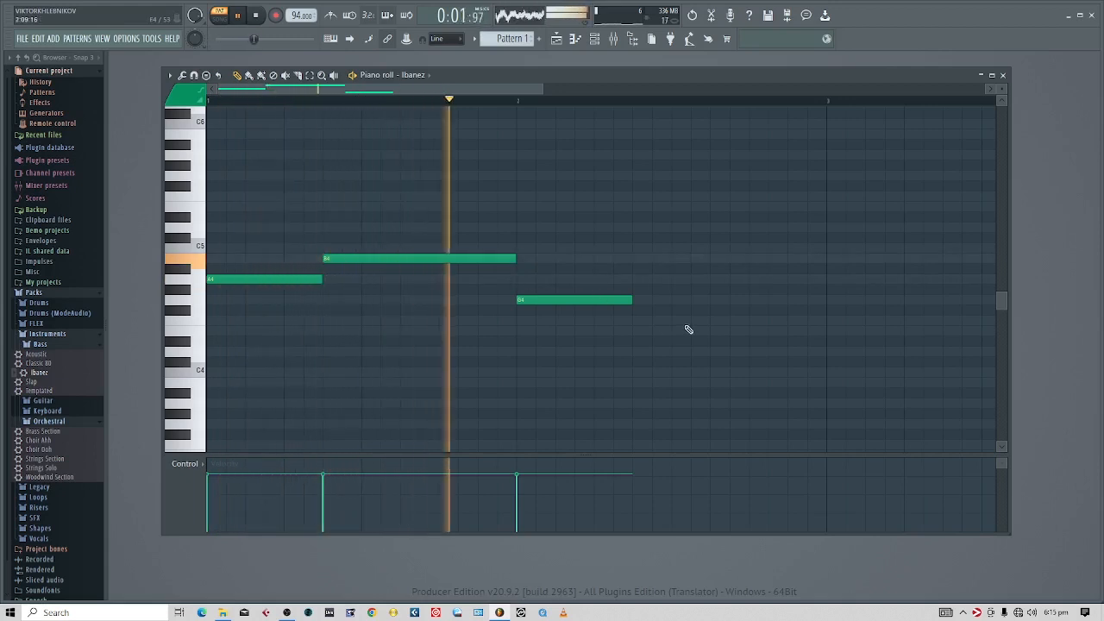
{"action": "key", "text": "space"}
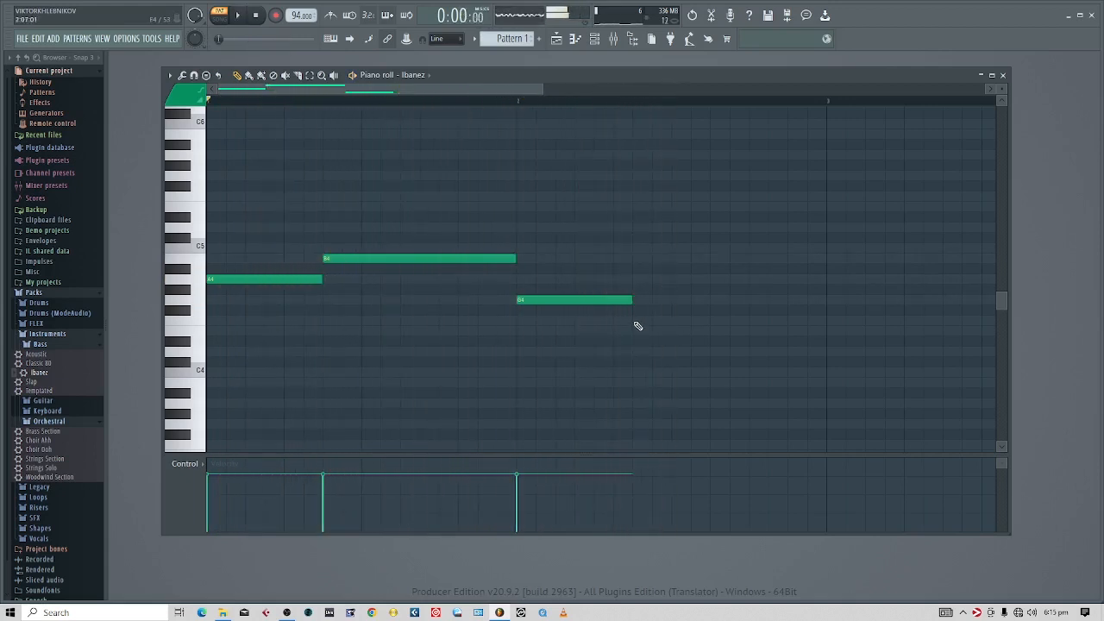
Fill the rest of bar 2 with a ten-step D4 bass note, play it and raise it an octave to D5.
{"action": "left_click", "coordinate": [636, 332]}
{"action": "left_click_drag", "start_coordinate": [636, 336], "coordinate": [636, 355]}
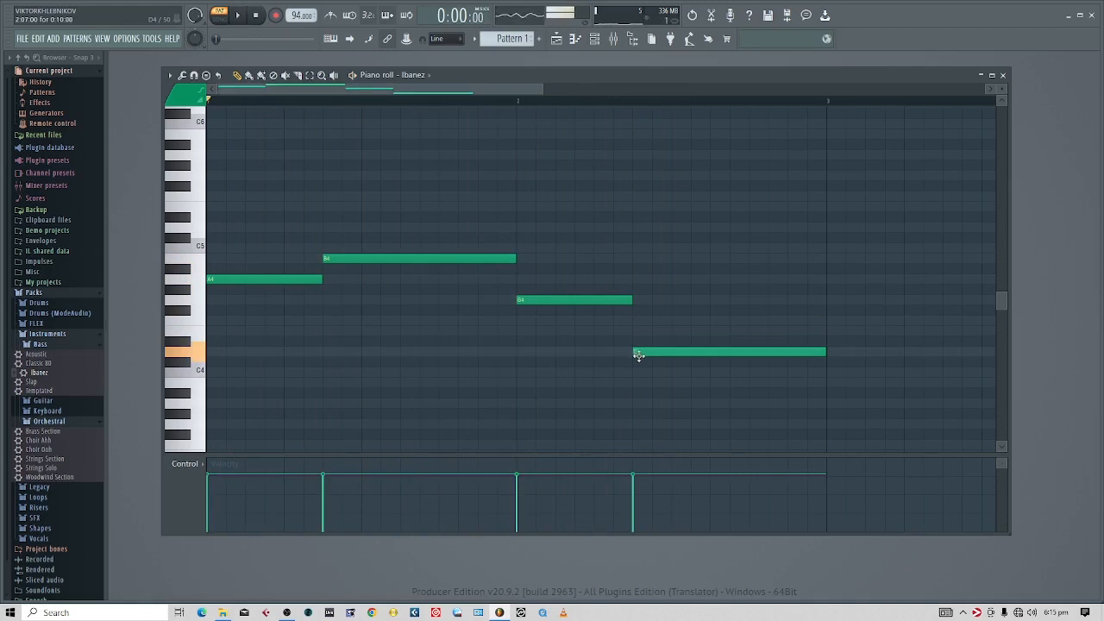
{"action": "key", "text": "space"}
{"action": "scroll", "coordinate": [537, 104], "scroll_direction": "down", "scroll_amount": 4}
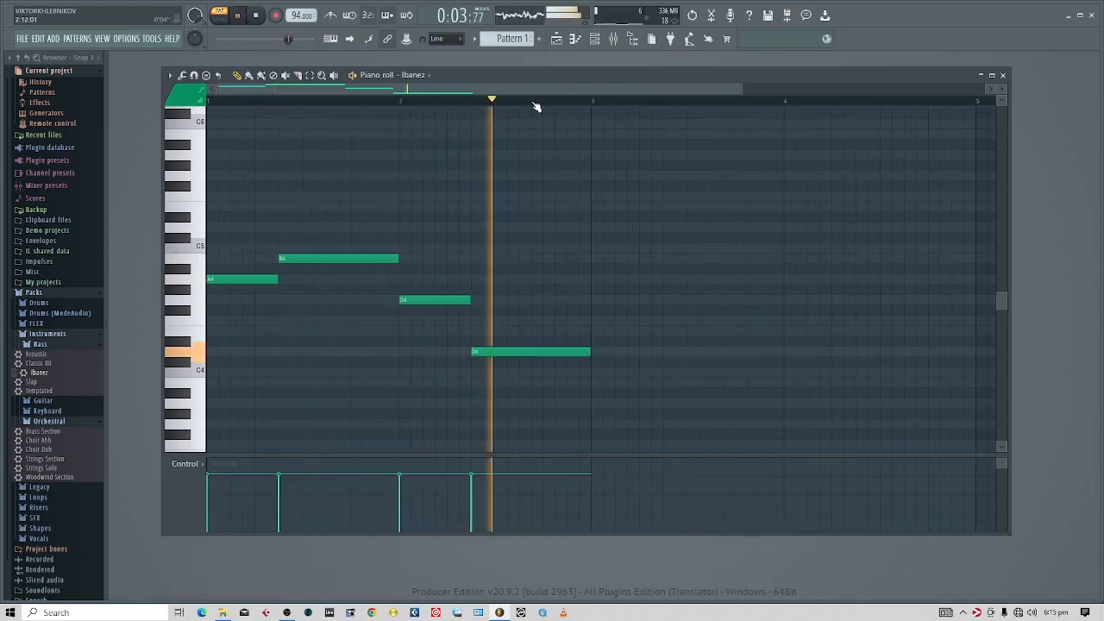
{"action": "key", "text": "ctrl+a"}
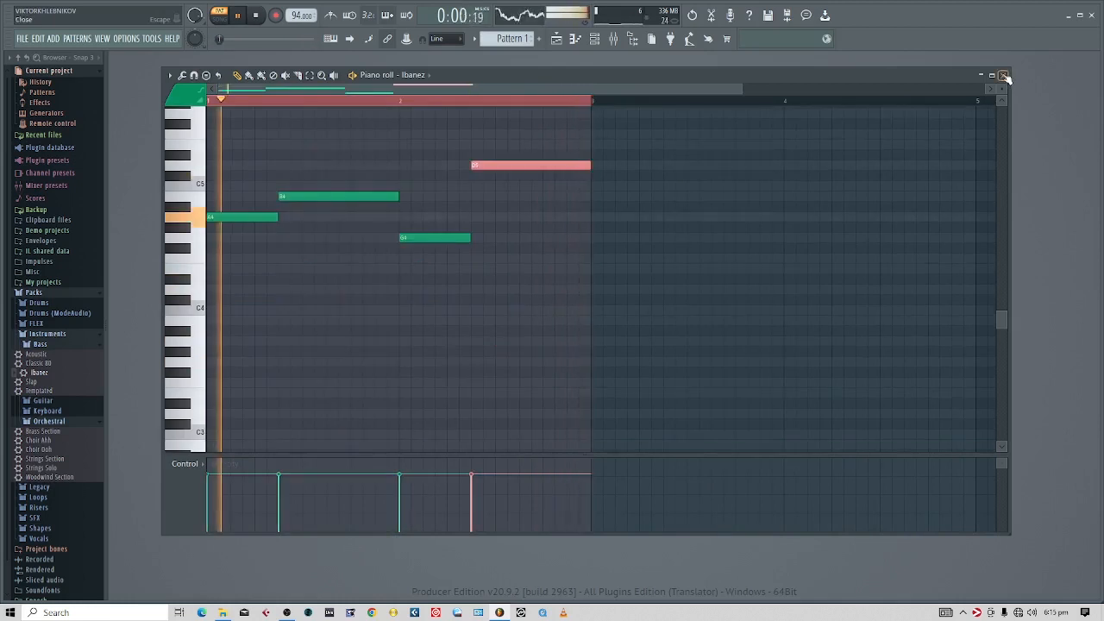
Close the piano roll, balance the Ibanez and Strat Mute channel volumes with Ibanez at 39%, and stop playback.
{"action": "left_click", "coordinate": [1003, 75]}
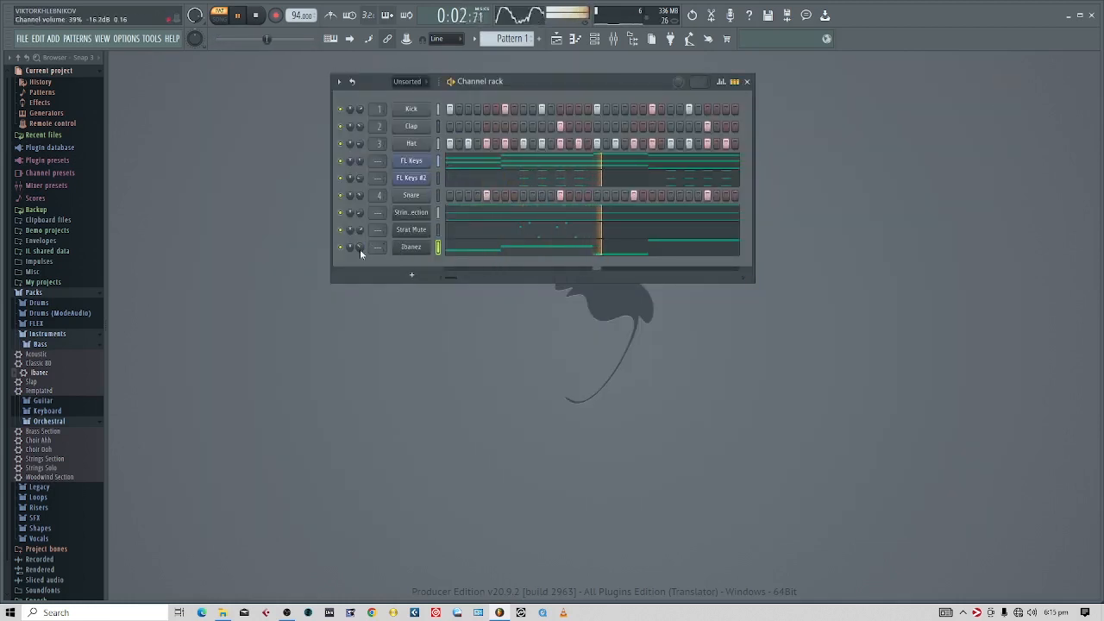
{"action": "left_click_drag", "start_coordinate": [358, 231], "coordinate": [358, 242]}
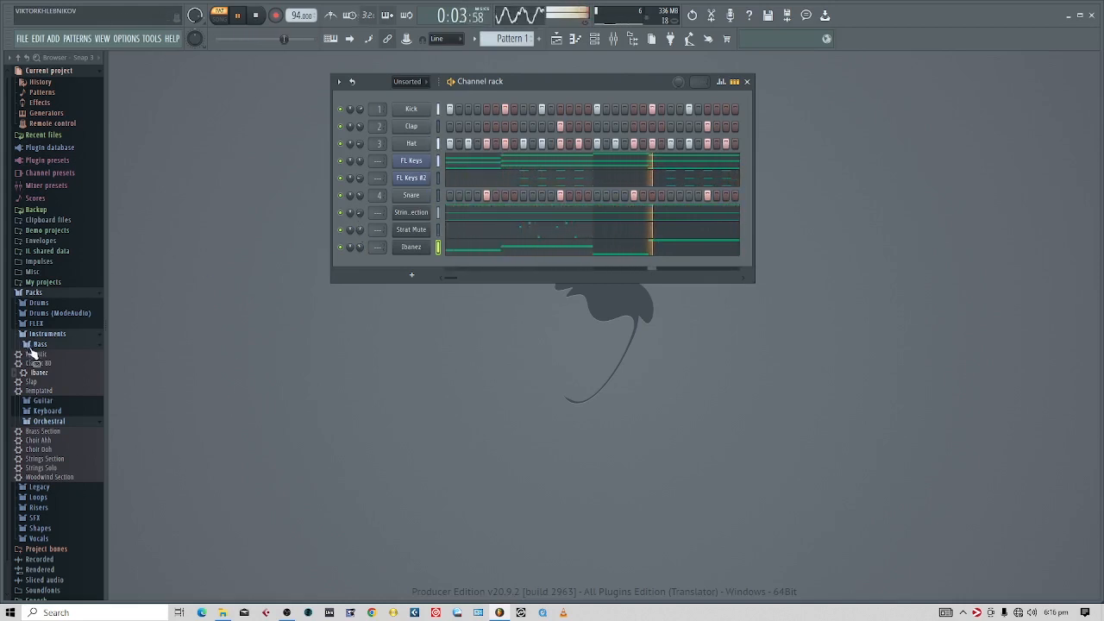
{"action": "key", "text": "space"}
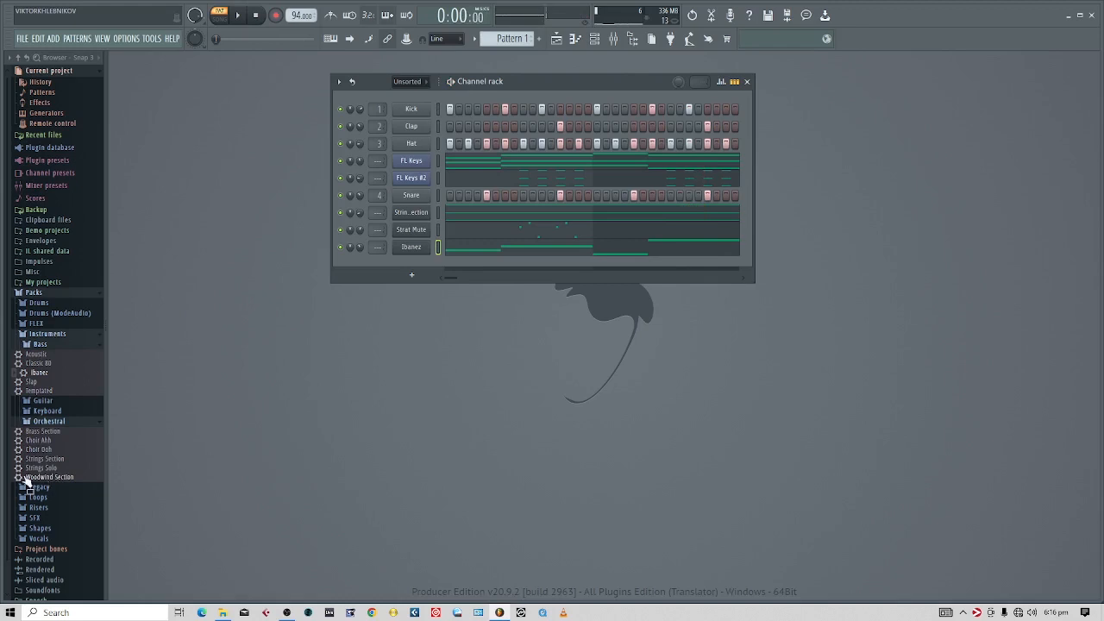
Add the Strings Solo preset from the Orchestral pack as a new channel and set its volume to 42%.
{"action": "left_click_drag", "start_coordinate": [51, 474], "coordinate": [479, 101]}
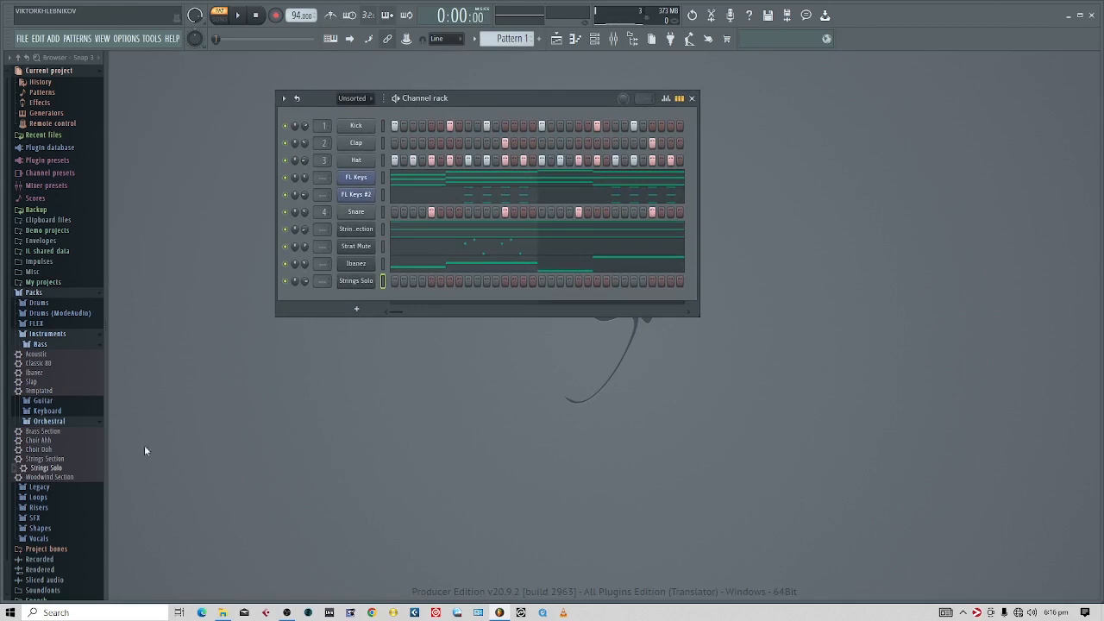
{"action": "left_click_drag", "start_coordinate": [524, 100], "coordinate": [332, 100]}
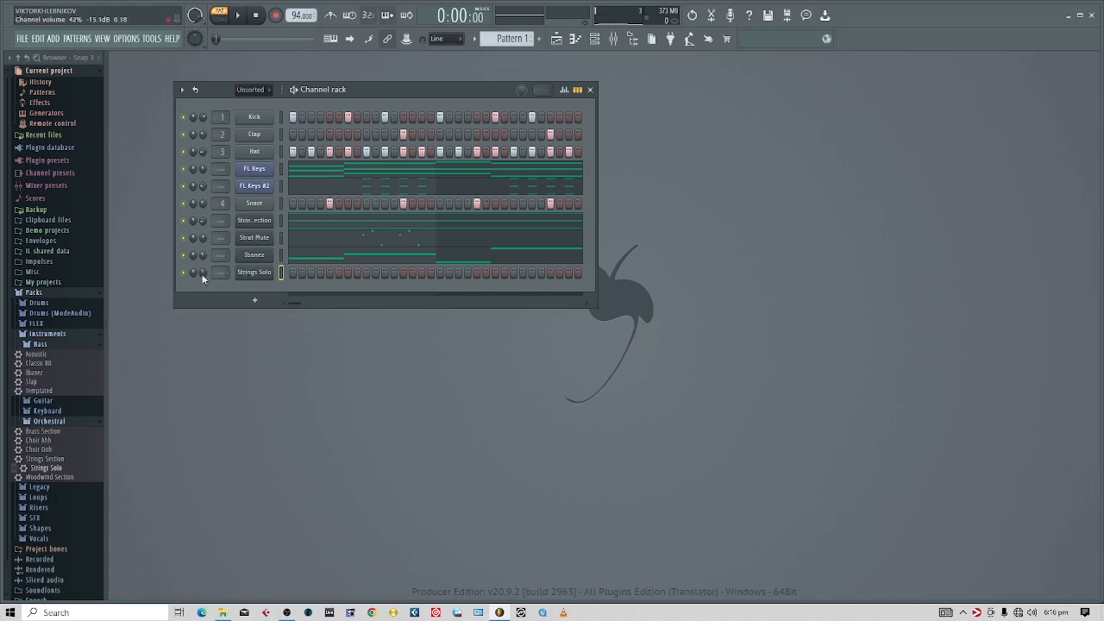
Open the Strings Solo piano roll and place a ten-step A5 note starting at step 8 of bar 1.
{"action": "right_click", "coordinate": [254, 274]}
{"action": "left_click", "coordinate": [300, 274]}
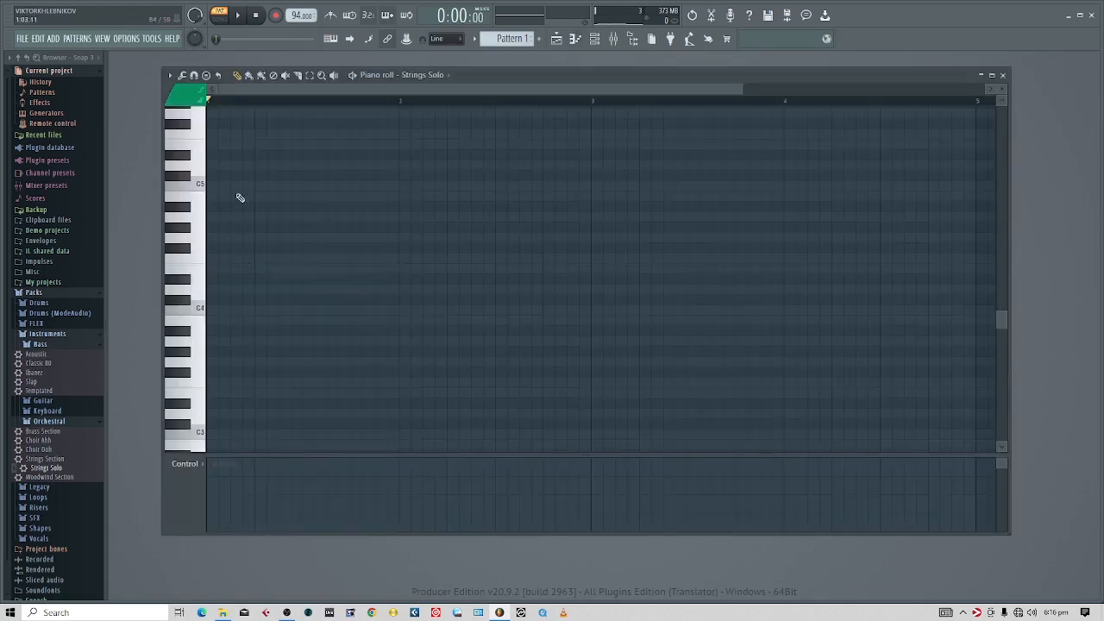
{"action": "key", "text": "space"}
{"action": "key", "text": "space"}
{"action": "mouse_move", "coordinate": [290, 239]}
{"action": "left_mouse_down"}
{"action": "mouse_move", "coordinate": [313, 71]}
{"action": "mouse_move", "coordinate": [288, 246]}
{"action": "mouse_move", "coordinate": [288, 405]}
{"action": "mouse_move", "coordinate": [300, 318]}
{"action": "left_mouse_up"}
{"action": "left_click_drag", "start_coordinate": [294, 299], "coordinate": [293, 294]}
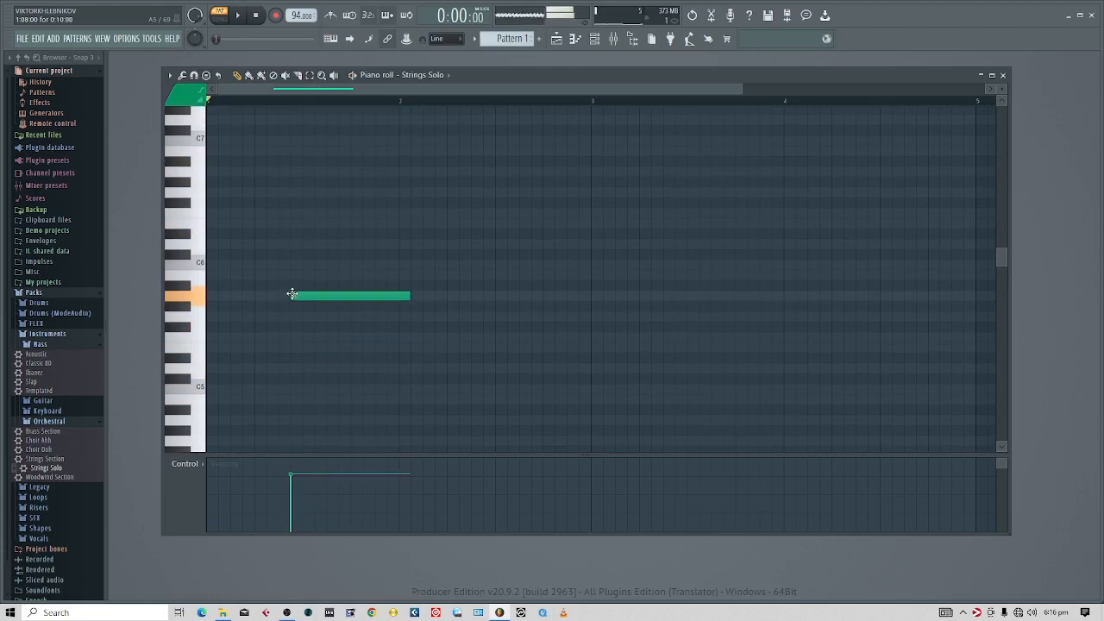
Play the pattern and turn the A5 note into a ten-step descending melody A5, G5, F#5, E5 from step 7 of bar 1.
{"action": "key", "text": "space"}
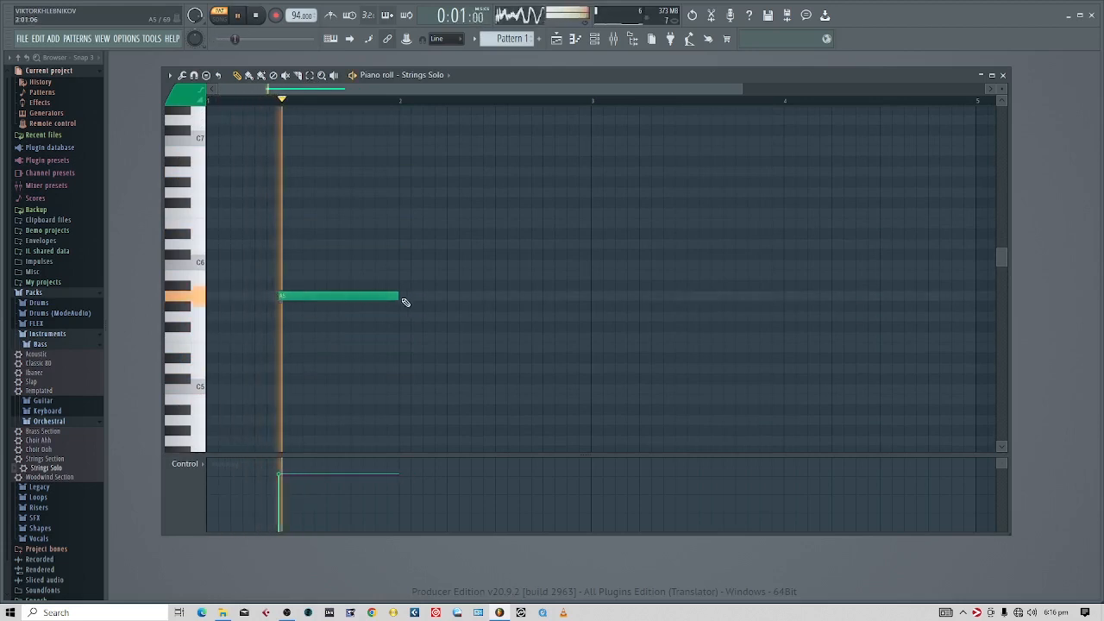
{"action": "left_click_drag", "start_coordinate": [399, 298], "coordinate": [376, 330]}
{"action": "key", "text": "space"}
{"action": "key", "text": "space"}
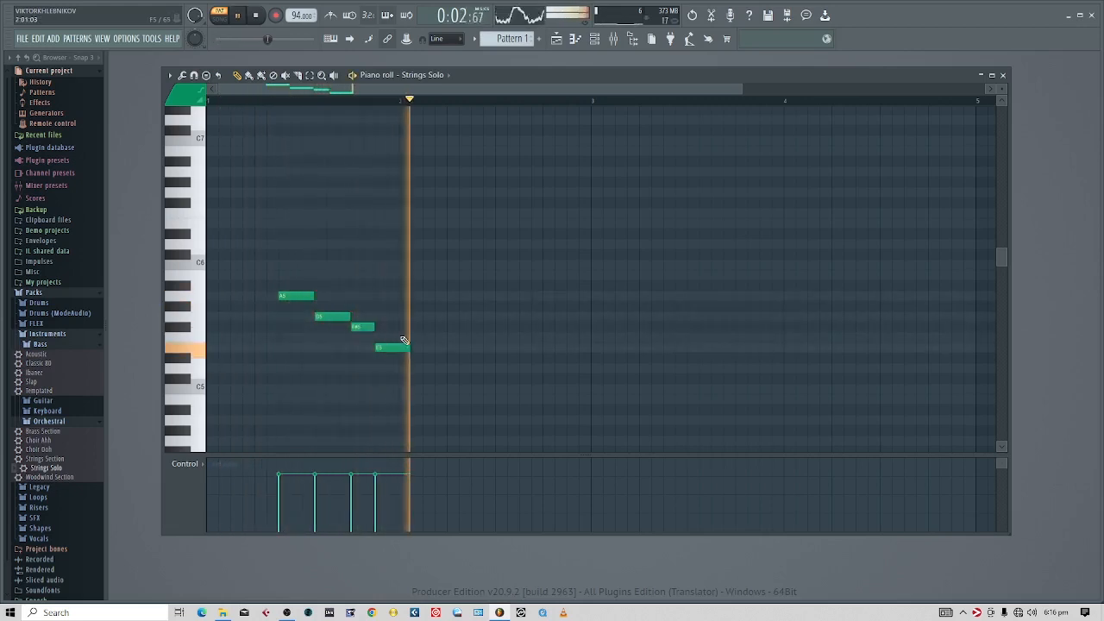
{"action": "left_click_drag", "start_coordinate": [409, 349], "coordinate": [400, 348]}
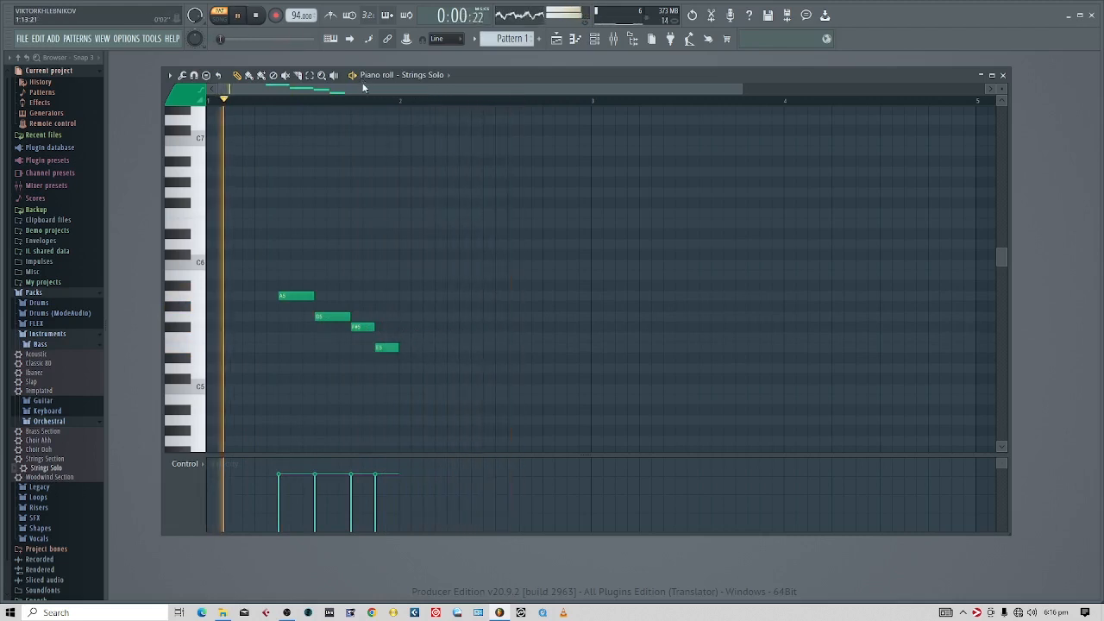
Copy the four melody notes into bar 2 from step 7 and repitch them to D5, E5, F#5 and D5.
{"action": "left_click_drag", "start_coordinate": [284, 261], "coordinate": [388, 352]}
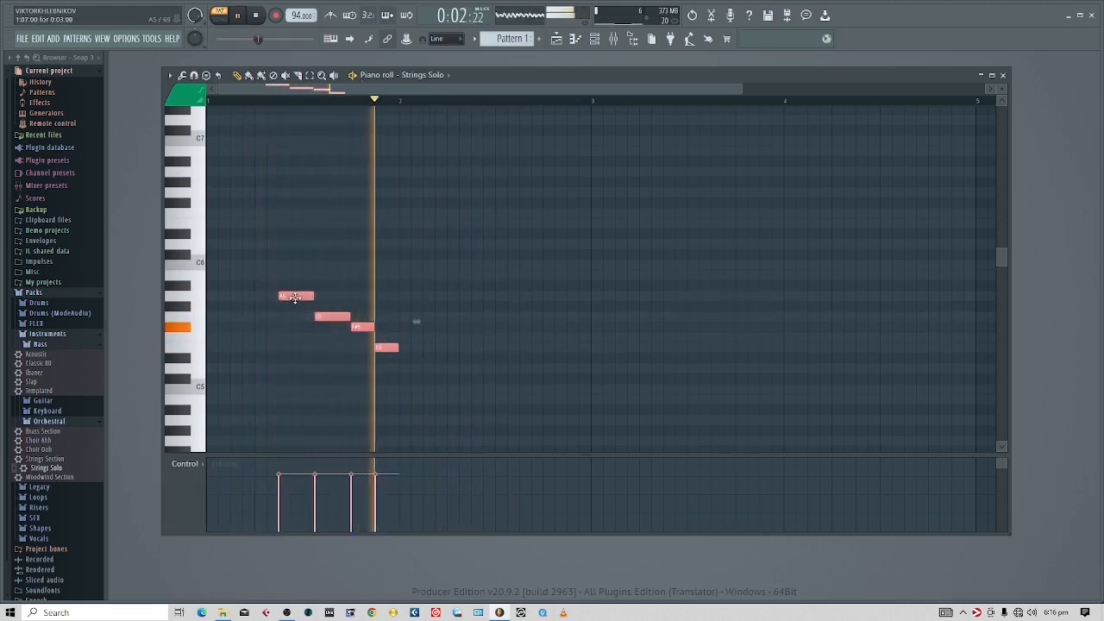
{"action": "left_click_drag", "start_coordinate": [295, 297], "coordinate": [483, 373], "text": "shift"}
{"action": "left_click", "coordinate": [498, 280], "text": "ctrl"}
{"action": "key", "text": "space"}
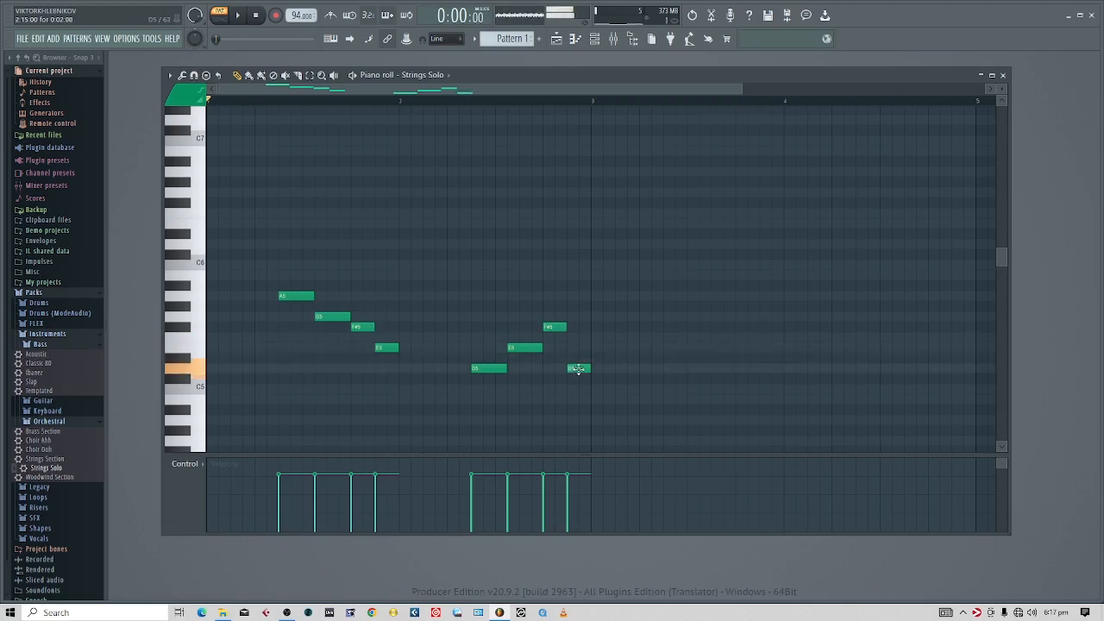
Try out and remove a C#5 note at the start of bar 3 and a D5 note at step 2 of bar 1.
{"action": "left_click", "coordinate": [591, 396]}
{"action": "mouse_move", "coordinate": [590, 386]}
{"action": "left_mouse_down"}
{"action": "mouse_move", "coordinate": [591, 348]}
{"action": "mouse_move", "coordinate": [594, 384]}
{"action": "left_mouse_up"}
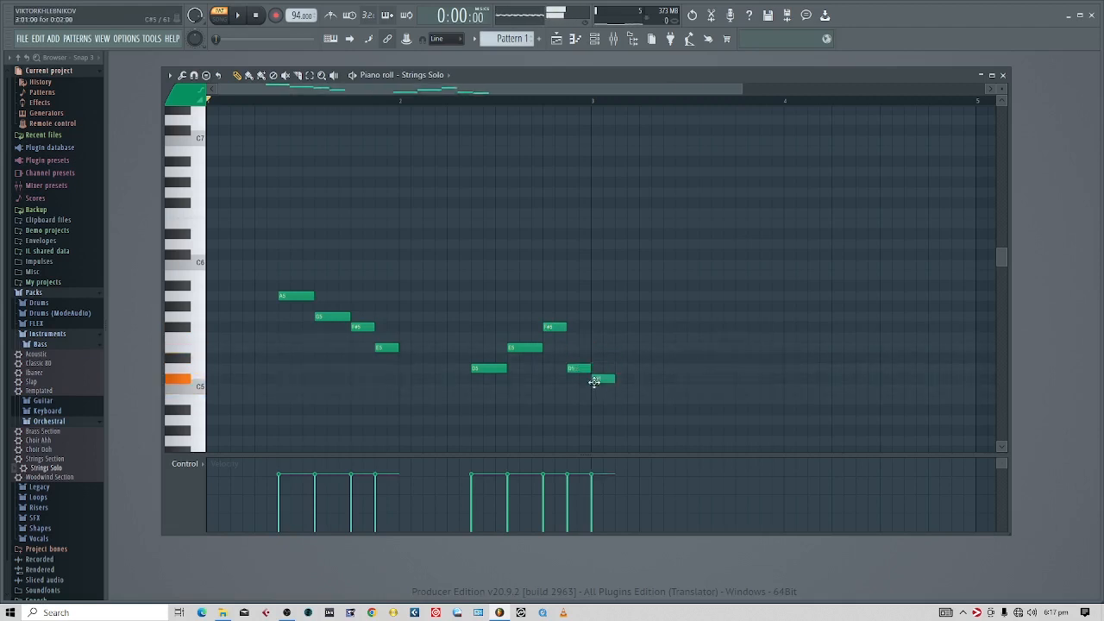
{"action": "right_click", "coordinate": [599, 383]}
{"action": "key", "text": "space"}
{"action": "key", "text": "space"}
{"action": "left_click", "coordinate": [211, 365]}
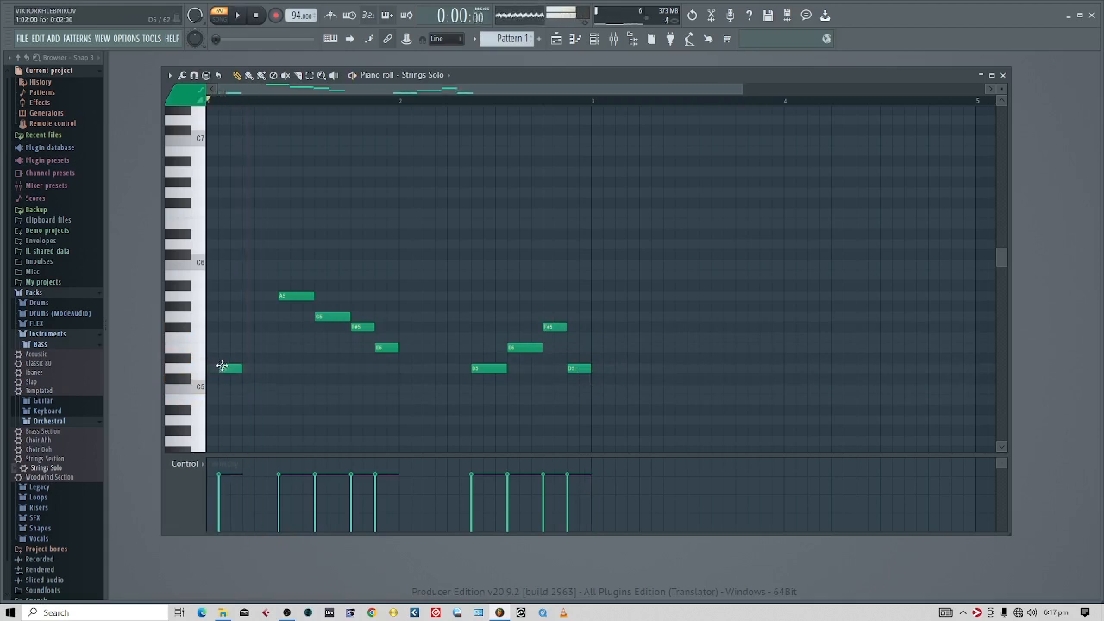
{"action": "right_click", "coordinate": [221, 366]}
Play the pattern with the solo strings melody and close the piano roll.
{"action": "key", "text": "space"}
{"action": "left_click", "coordinate": [1001, 75]}
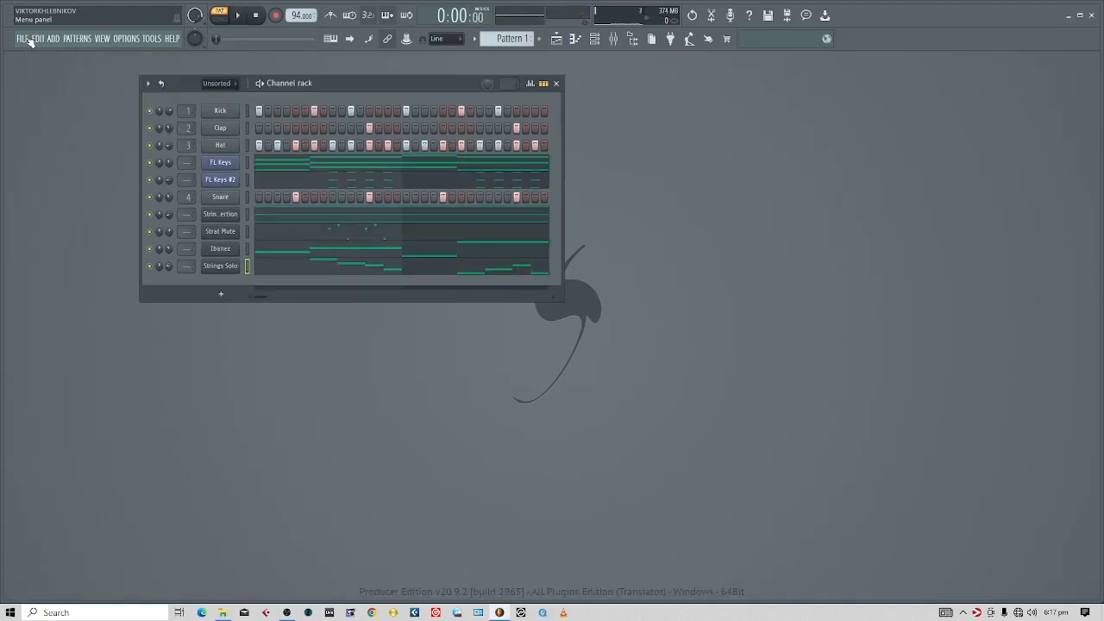
{"action": "left_click", "coordinate": [21, 39]}
{"action": "mouse_move", "coordinate": [53, 39]}
{"action": "left_click", "coordinate": [787, 89]}
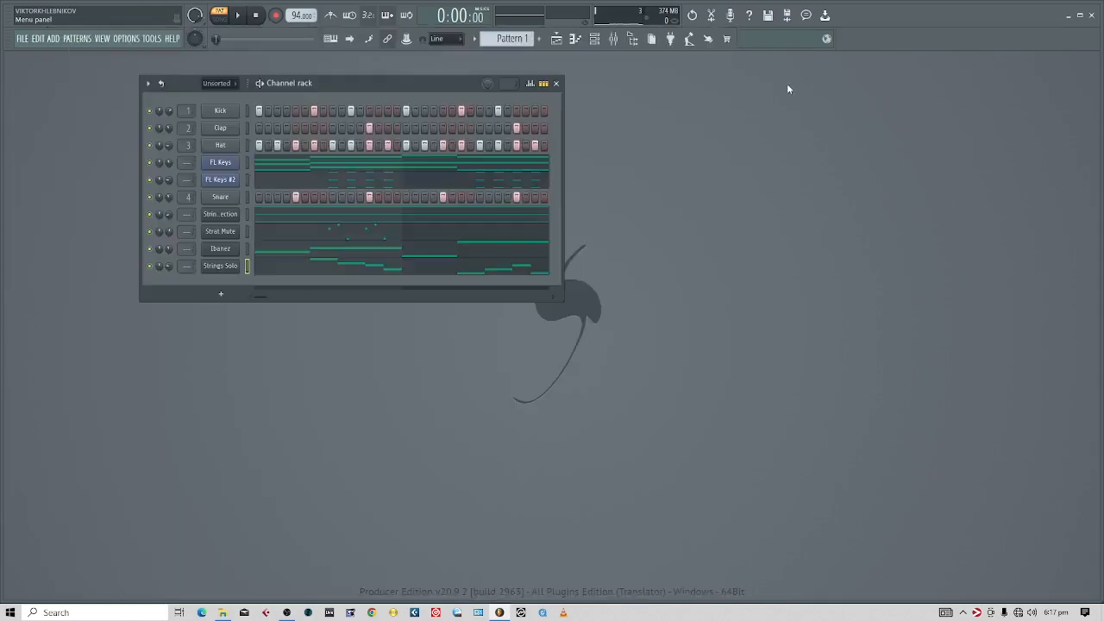